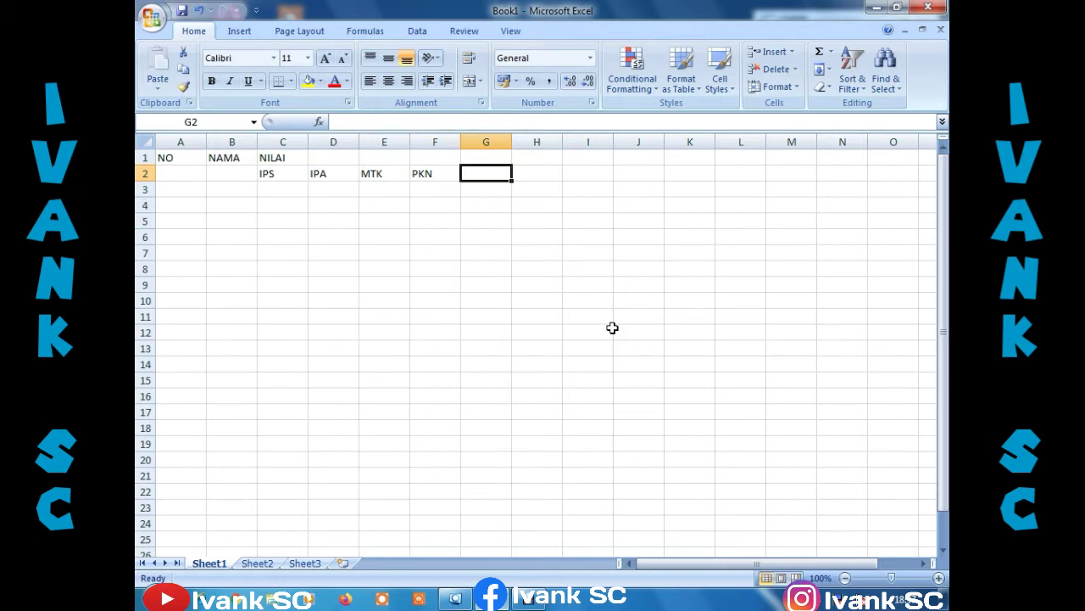
# Enter the subject heading B INDONESIA in cell G2.
pyautogui.write('B IN')
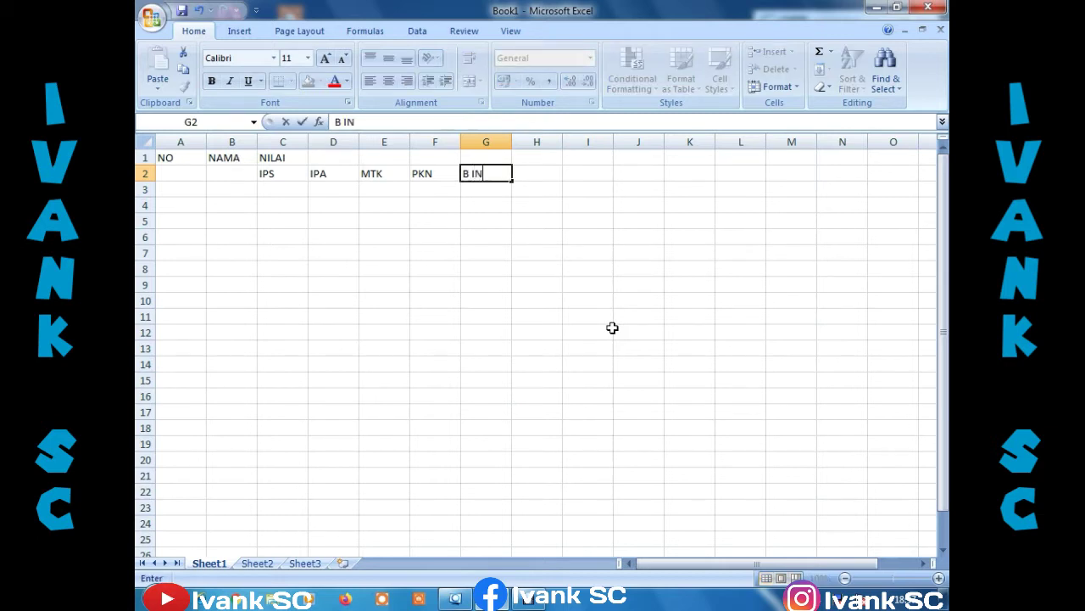
pyautogui.write('DONESIA')
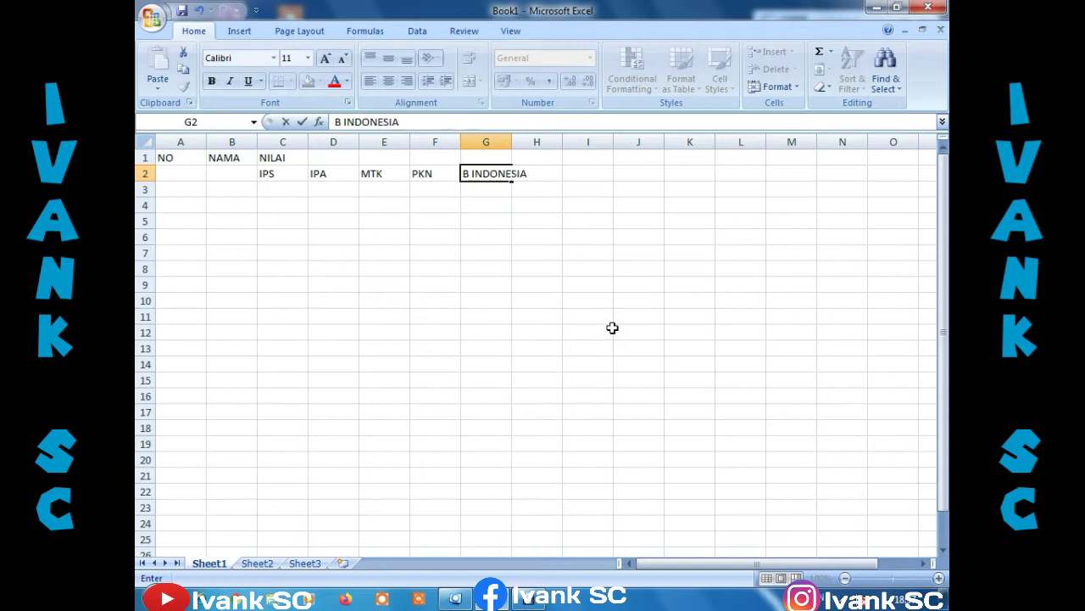
pyautogui.press('Return')
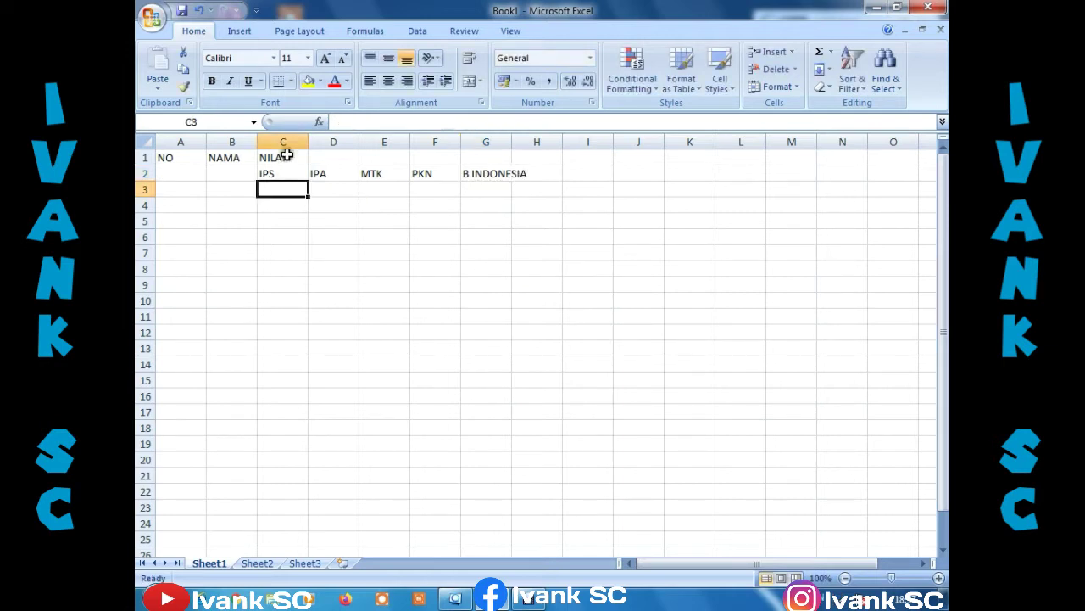
# Merge and center the NILAI heading across C1:G1 and align it vertically in the middle.
pyautogui.moveTo(284, 157); pyautogui.dragTo(484, 154)
pyautogui.click(469, 81)
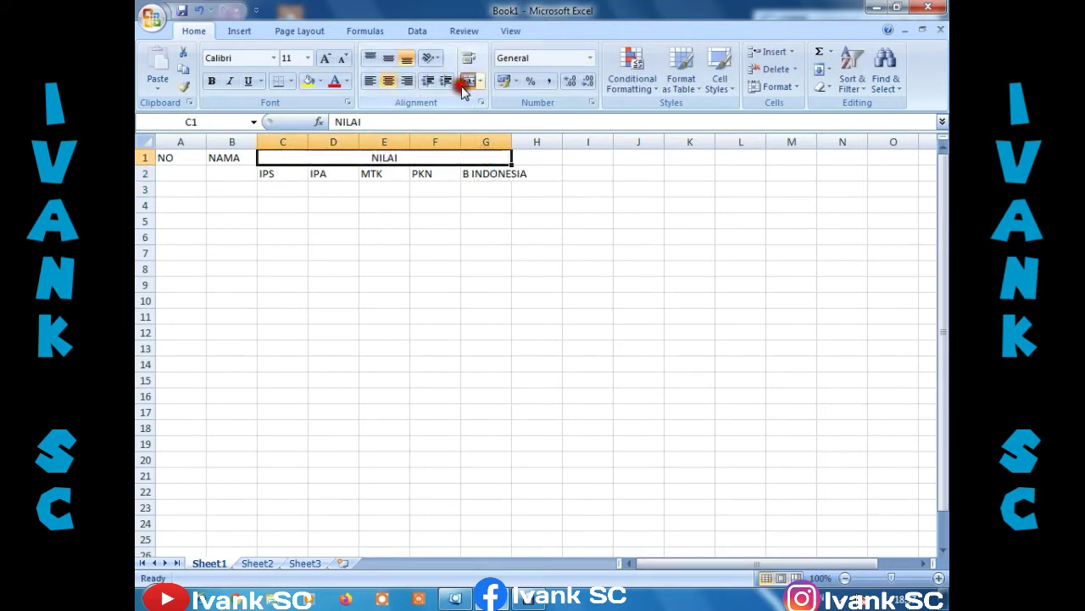
pyautogui.click(387, 59)
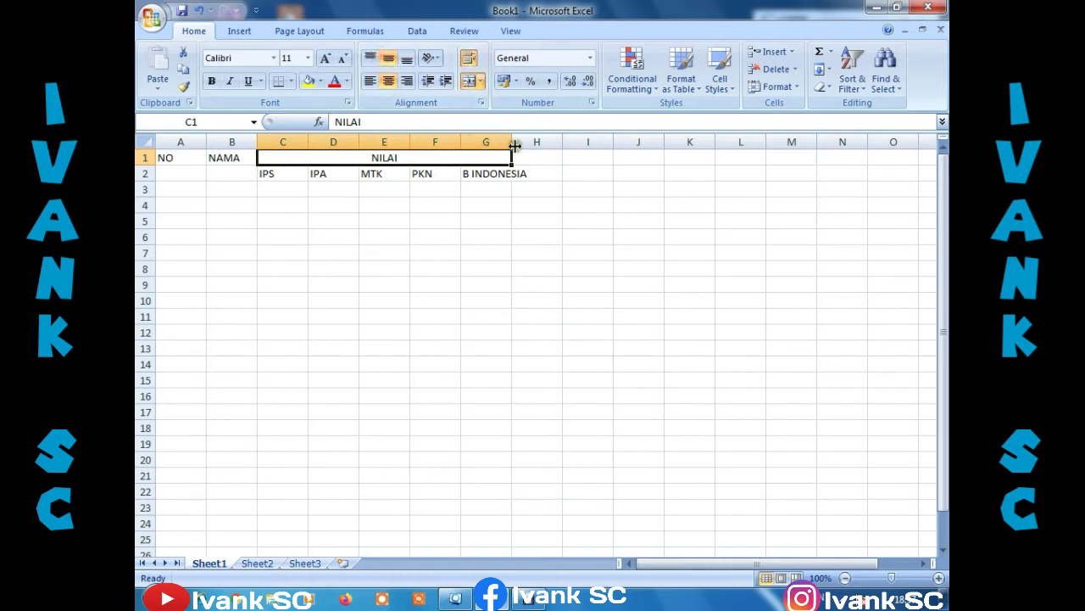
# Shorten the heading in G2 to B INDO and adjust column G's width to fit it.
pyautogui.moveTo(512, 142); pyautogui.dragTo(532, 141)
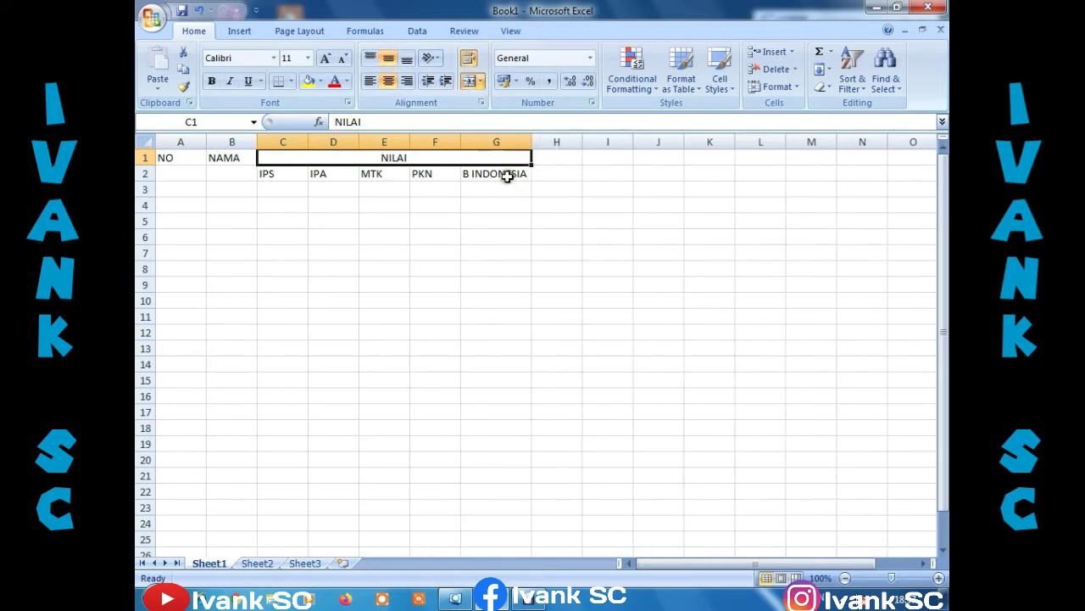
pyautogui.click(504, 174)
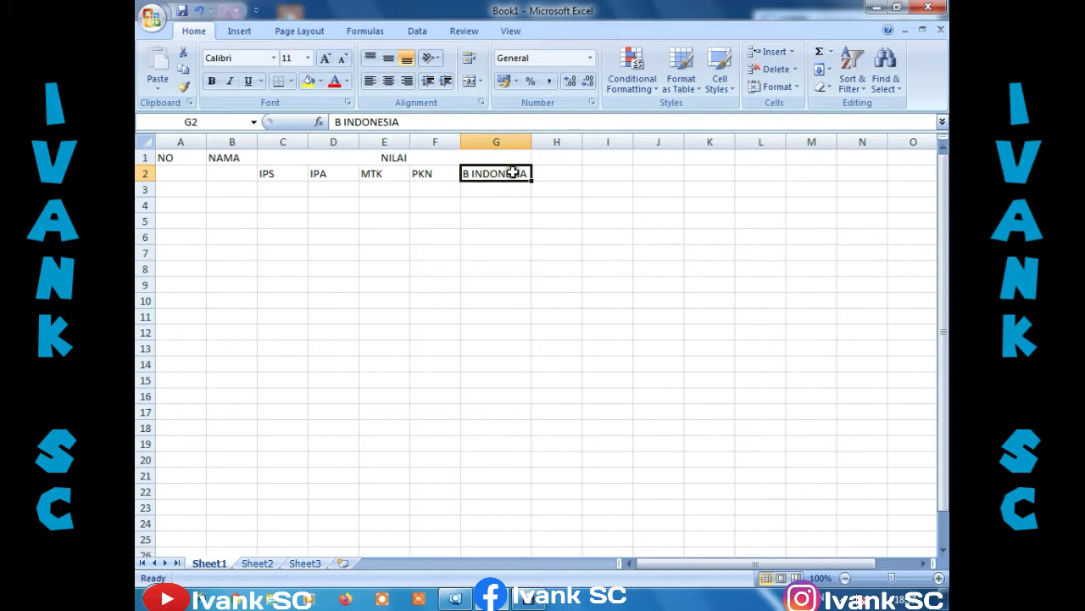
pyautogui.doubleClick(512, 173)
pyautogui.moveTo(499, 173); pyautogui.dragTo(551, 188)
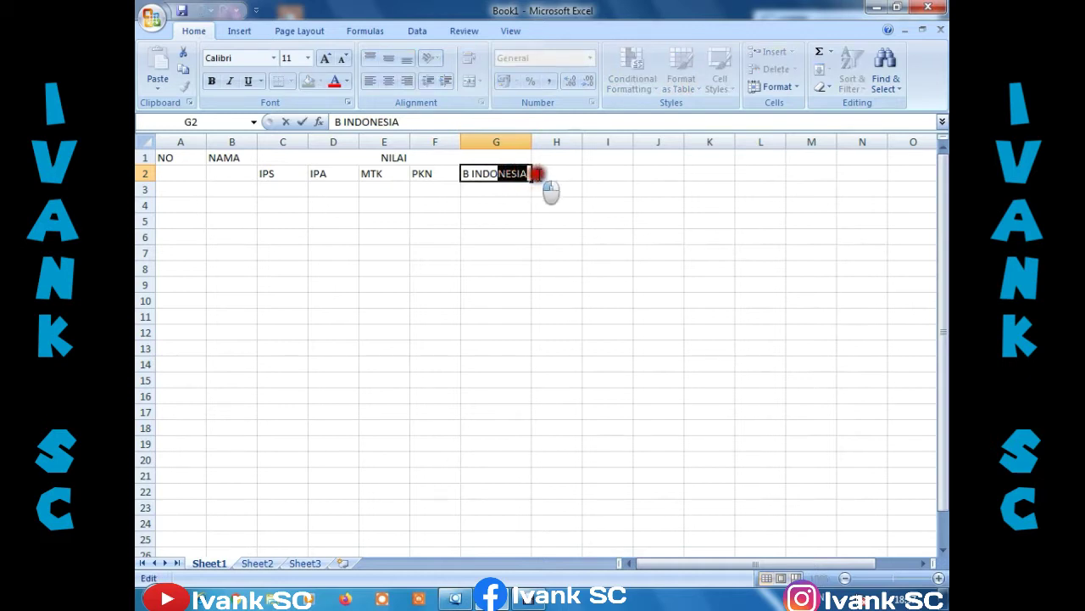
pyautogui.press('BackSpace')
pyautogui.moveTo(524, 227); pyautogui.dragTo(524, 234)
pyautogui.moveTo(531, 140); pyautogui.dragTo(517, 134)
pyautogui.click(538, 204)
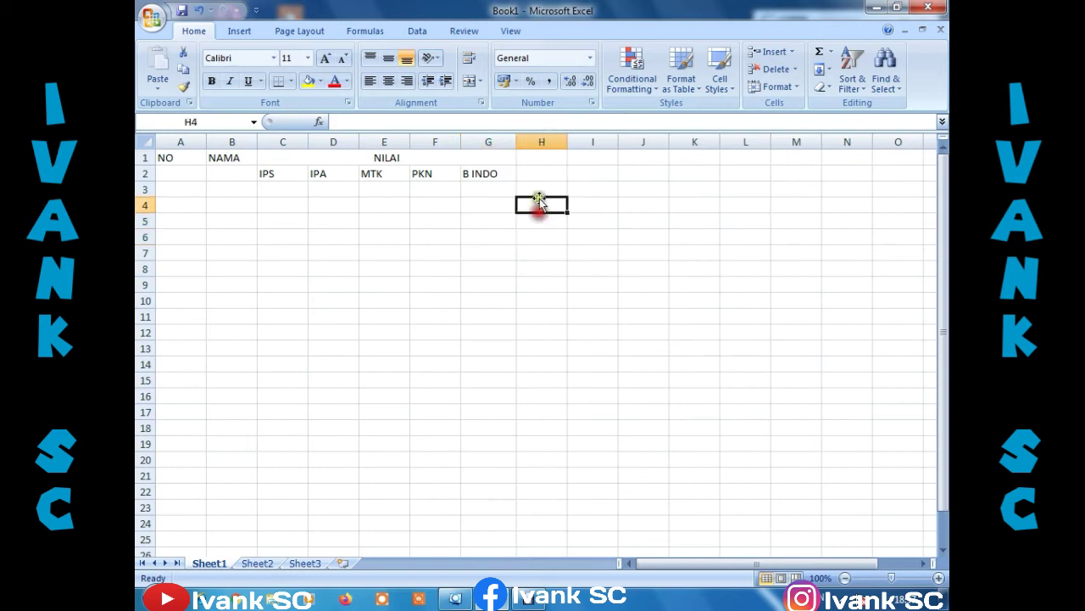
# Enter the headings TOTAL in H1 and RATA - RATA in I1.
pyautogui.click(529, 158)
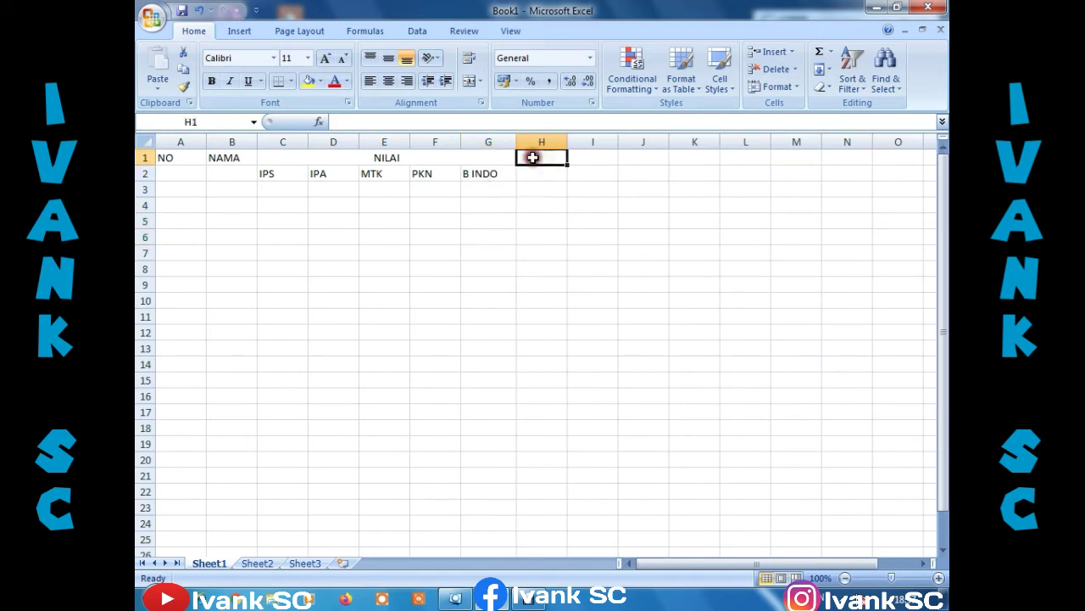
pyautogui.write('TOTA')
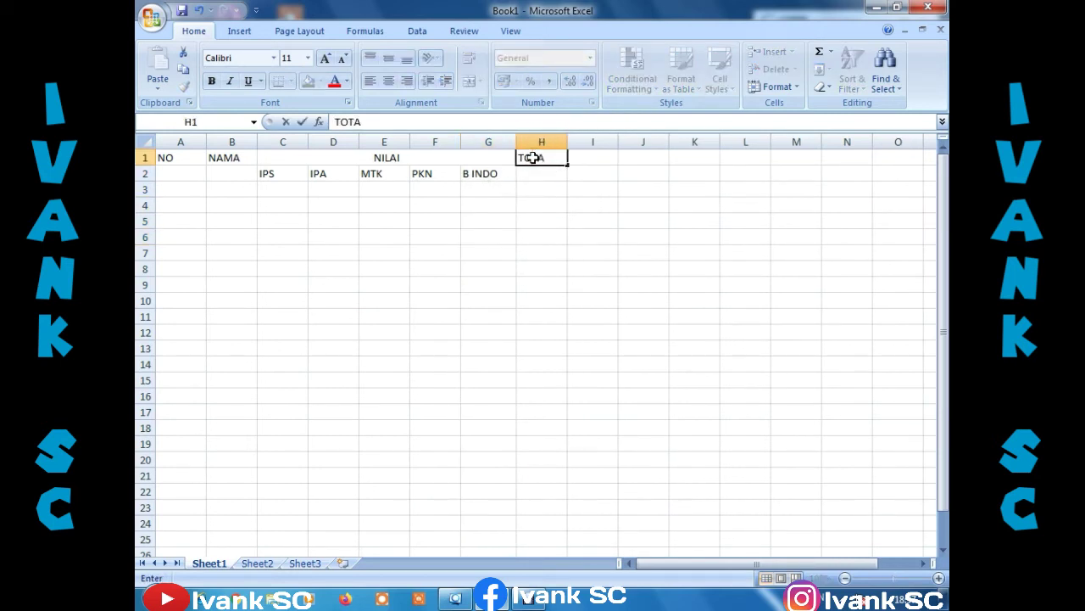
pyautogui.write('L')
pyautogui.press('Tab')
pyautogui.write('R')
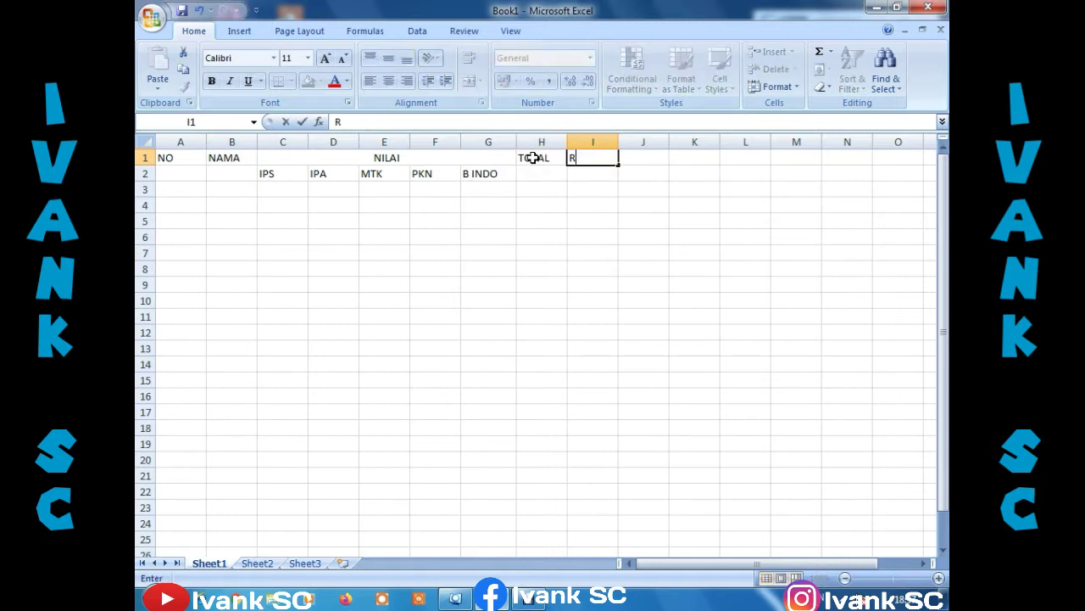
pyautogui.write('ATA - RATA')
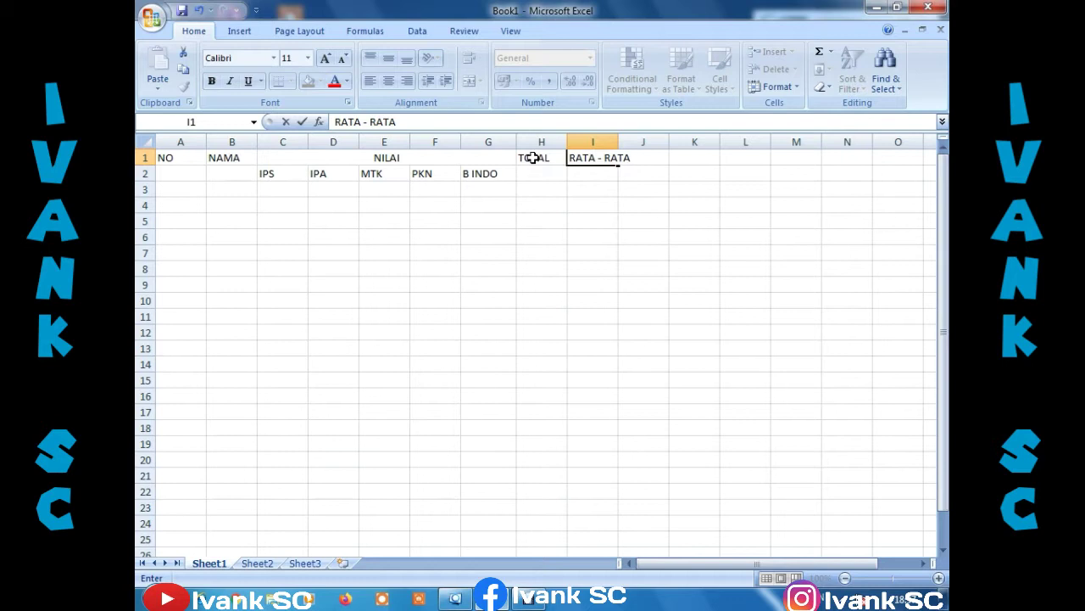
pyautogui.click(536, 171)
# Widen column I so the RATA - RATA heading fits inside it.
pyautogui.click(594, 158)
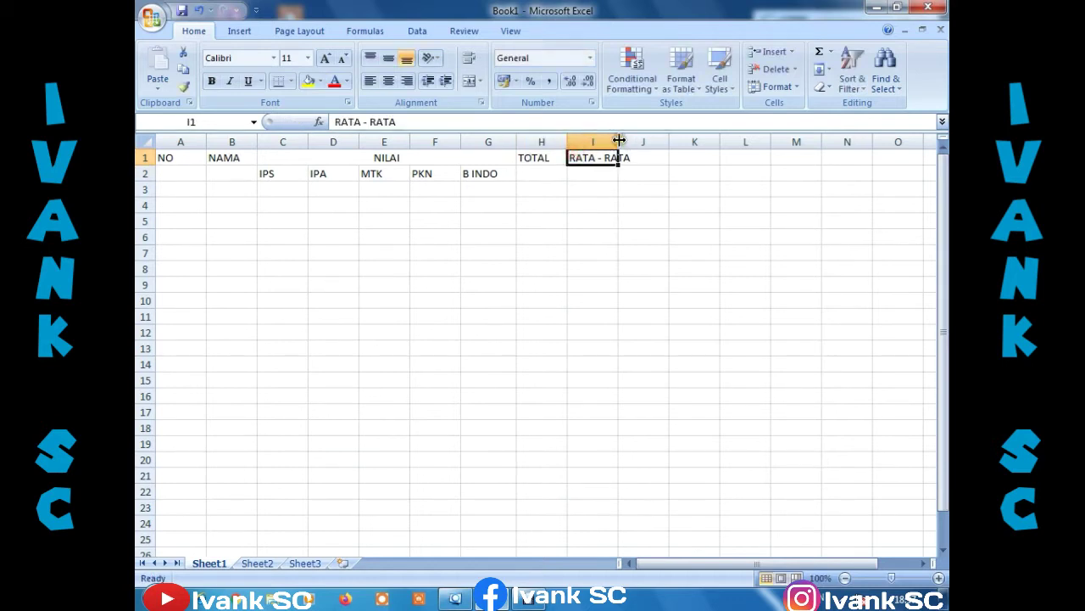
pyautogui.moveTo(618, 142); pyautogui.dragTo(638, 142)
pyautogui.click(635, 234)
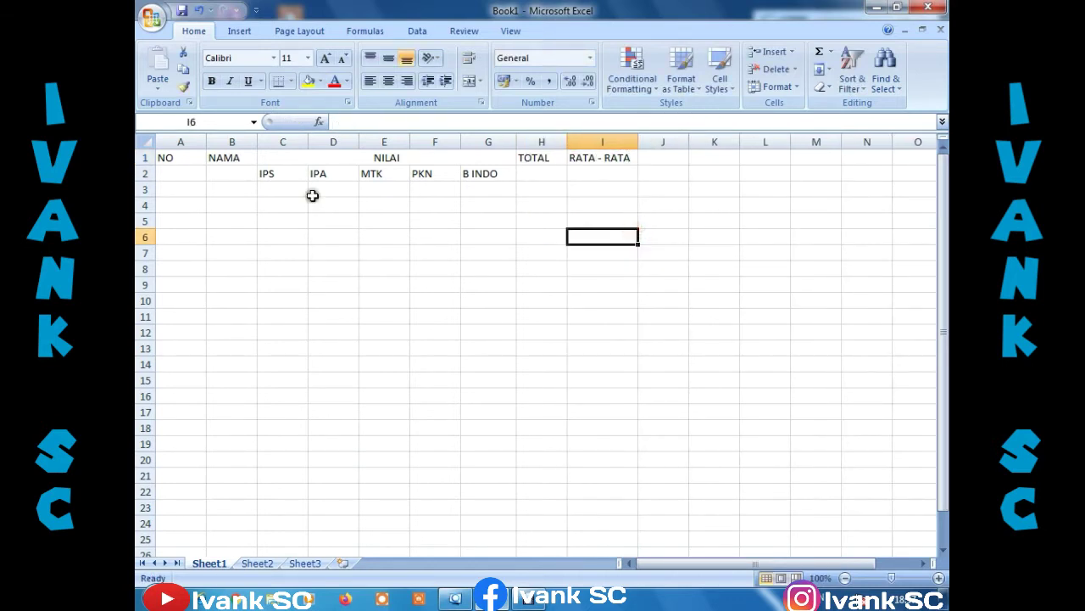
# Merge and center NO across A1:A2 and NAMA across B1:B2, aligning both vertically in the middle.
pyautogui.moveTo(188, 156); pyautogui.dragTo(187, 172)
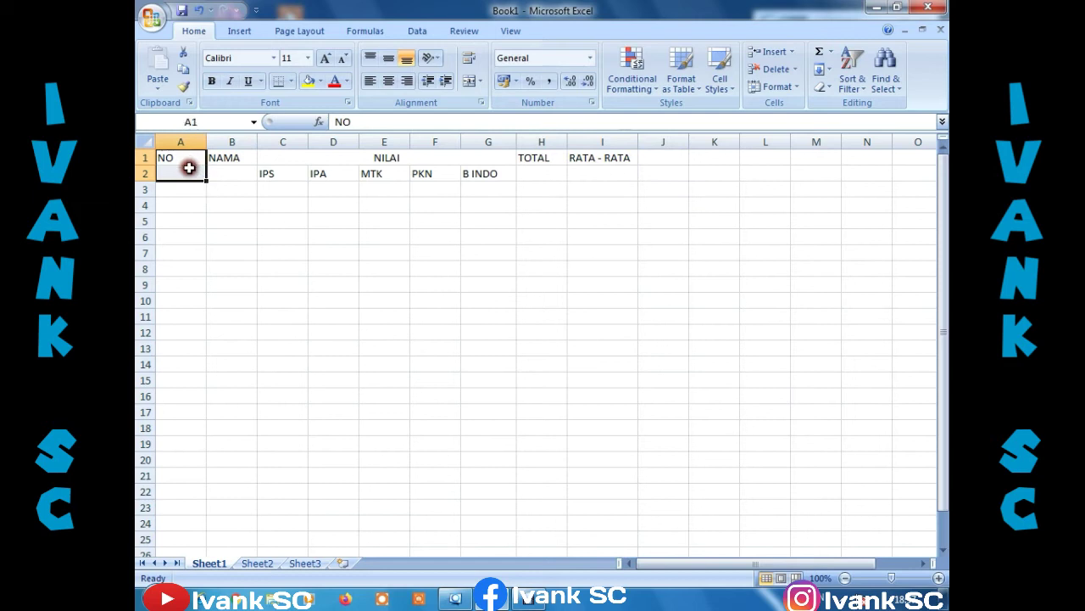
pyautogui.click(469, 81)
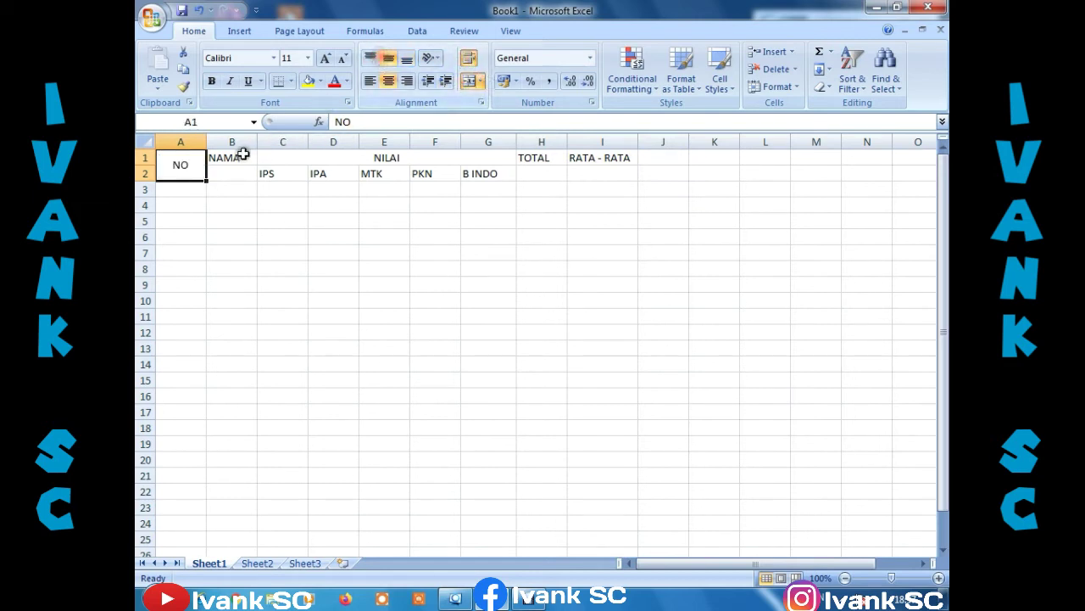
pyautogui.moveTo(242, 157); pyautogui.dragTo(243, 168)
pyautogui.click(469, 81)
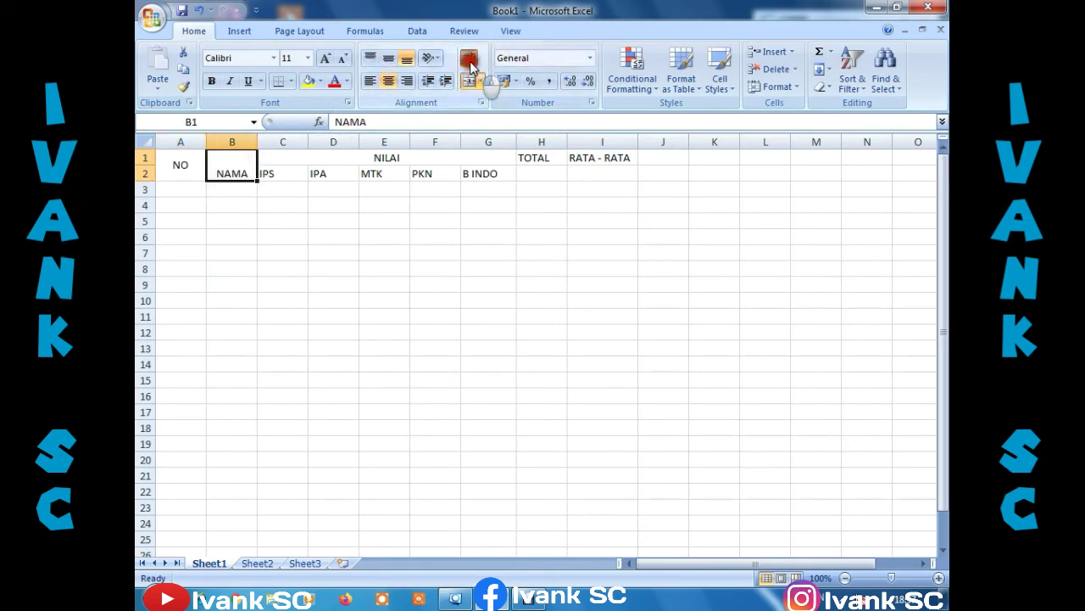
pyautogui.click(386, 63)
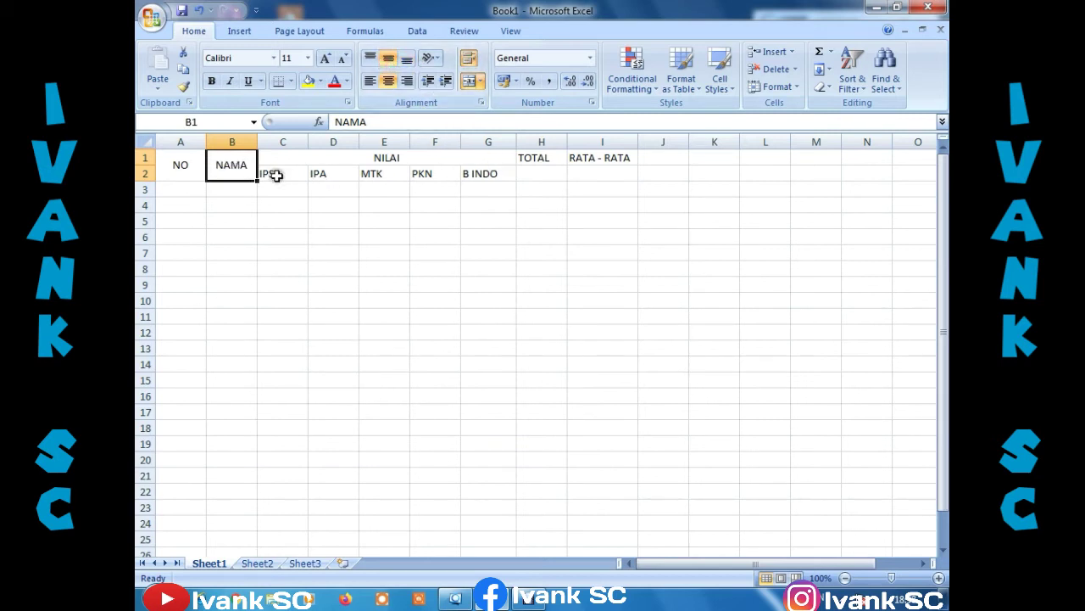
# Center the subject headings in row 2, from IPS to B INDO, horizontally.
pyautogui.moveTo(273, 174); pyautogui.dragTo(545, 172)
pyautogui.click(388, 80)
pyautogui.click(487, 238)
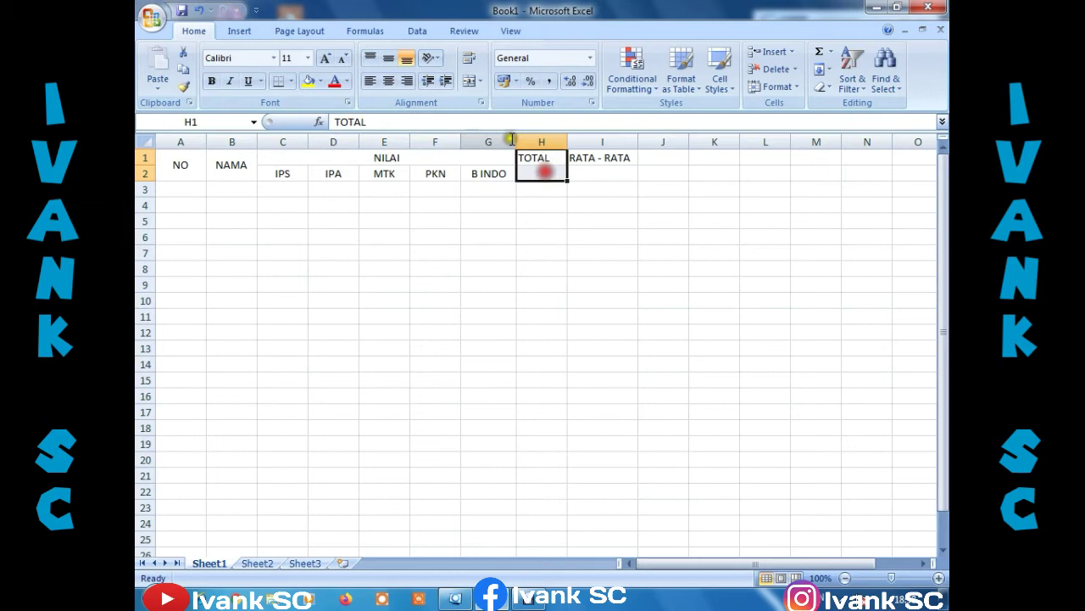
# Merge and center TOTAL across H1:H2 and RATA - RATA across I1:I2, aligning both vertically in the middle.
pyautogui.click(469, 80)
pyautogui.click(389, 57)
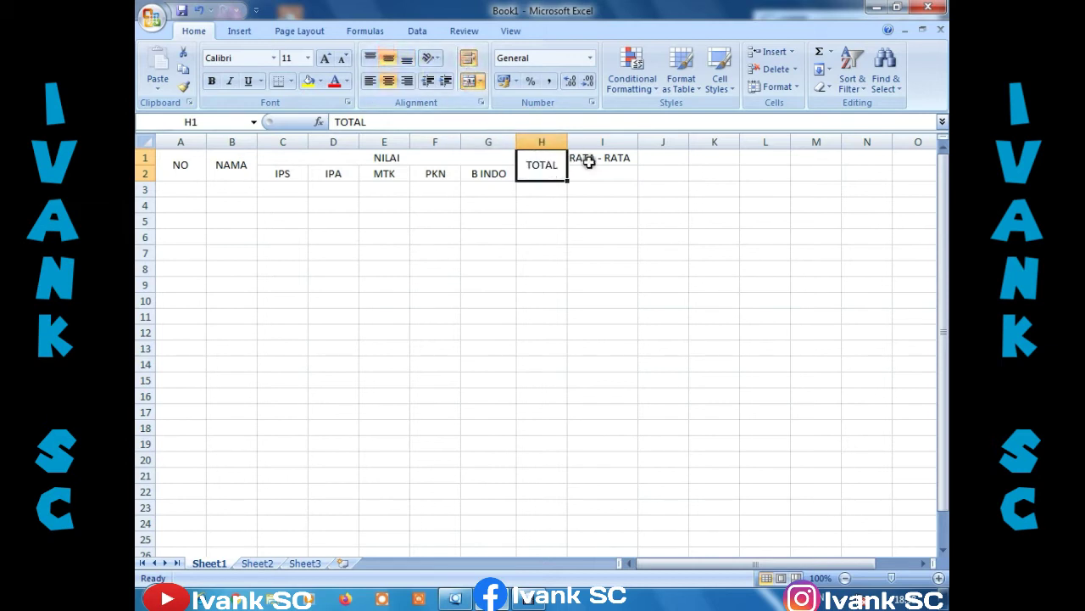
pyautogui.moveTo(596, 156); pyautogui.dragTo(605, 171)
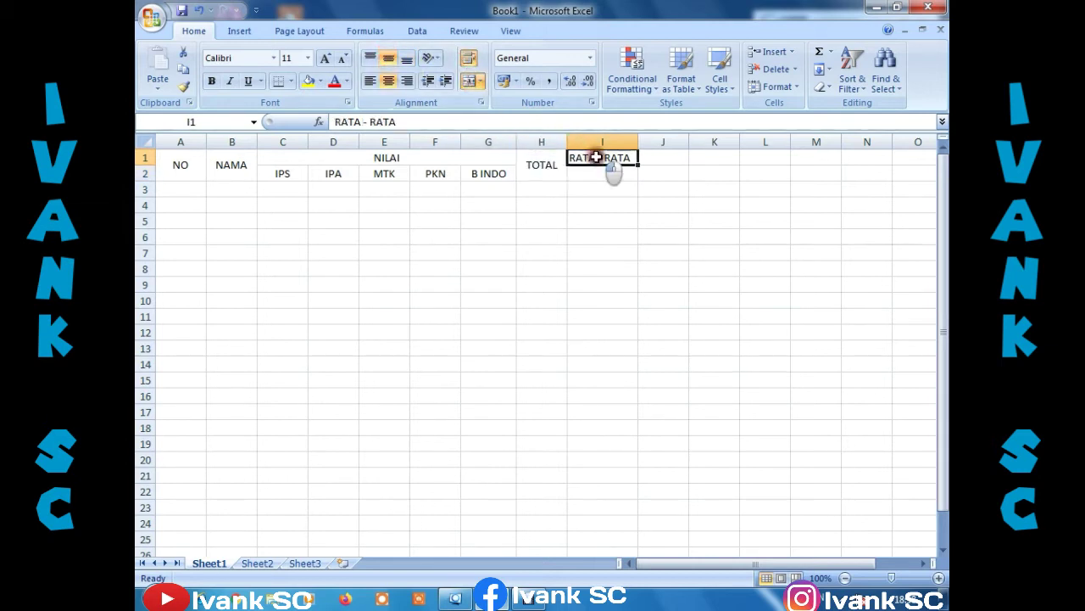
pyautogui.click(469, 80)
pyautogui.click(389, 58)
pyautogui.click(475, 284)
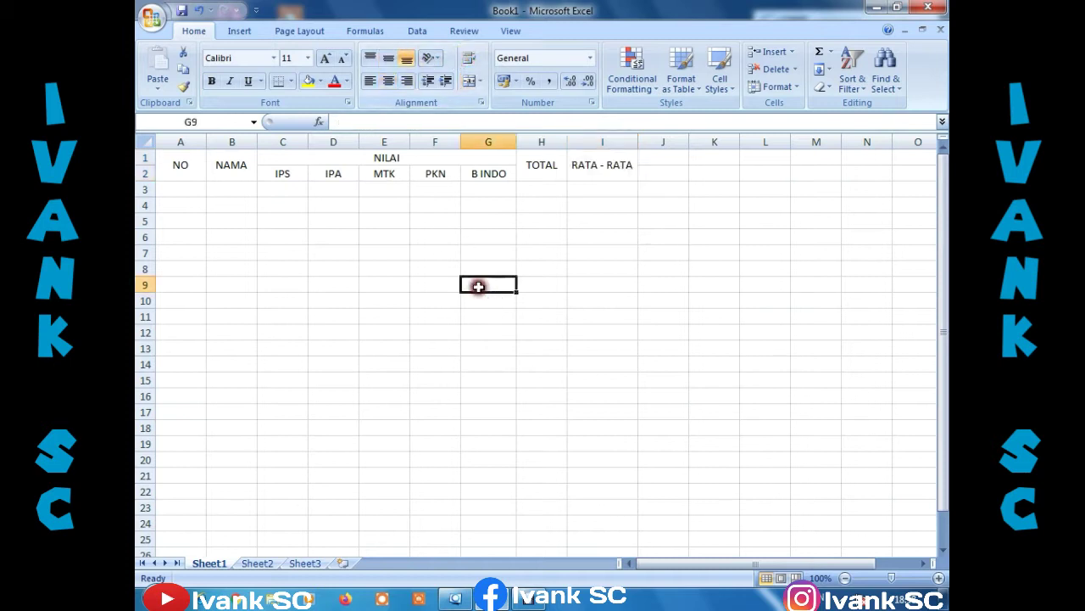
# Number the rows in the NO column from 1 to 15 by filling the series from A3 to A17.
pyautogui.click(181, 188)
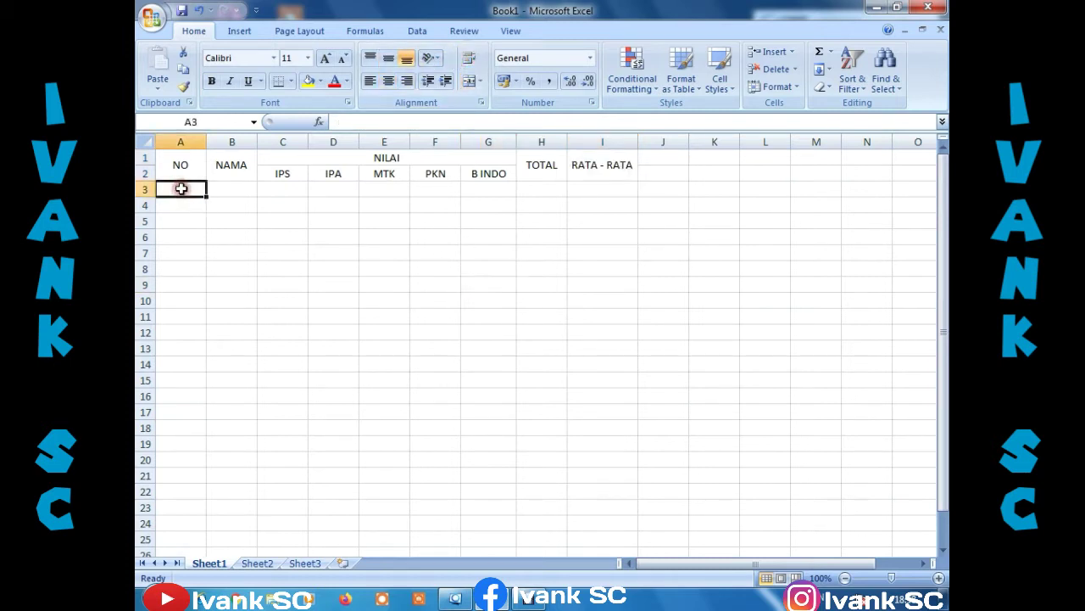
pyautogui.write('1')
pyautogui.press('Return')
pyautogui.write('2')
pyautogui.press('Return')
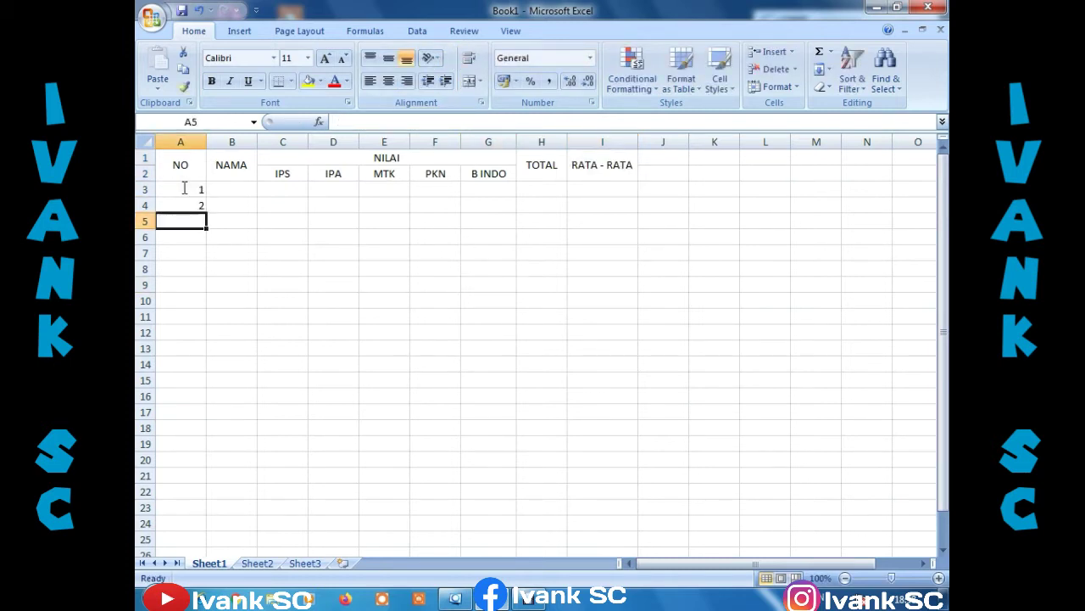
pyautogui.moveTo(184, 187); pyautogui.dragTo(208, 415)
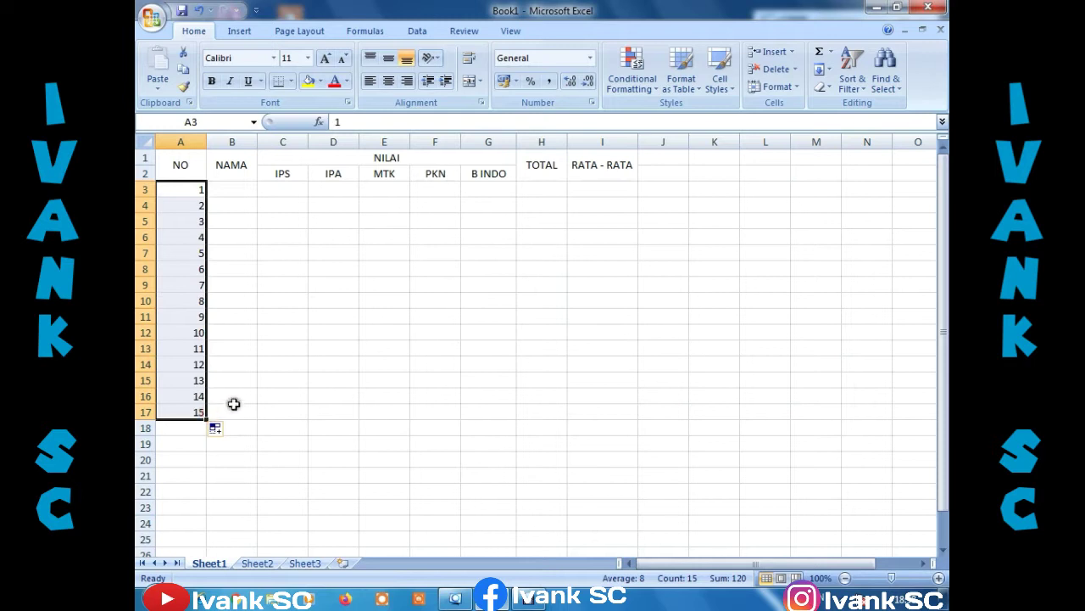
# Center the row numbers in A3:A17 horizontally and widen the NAMA column.
pyautogui.click(388, 81)
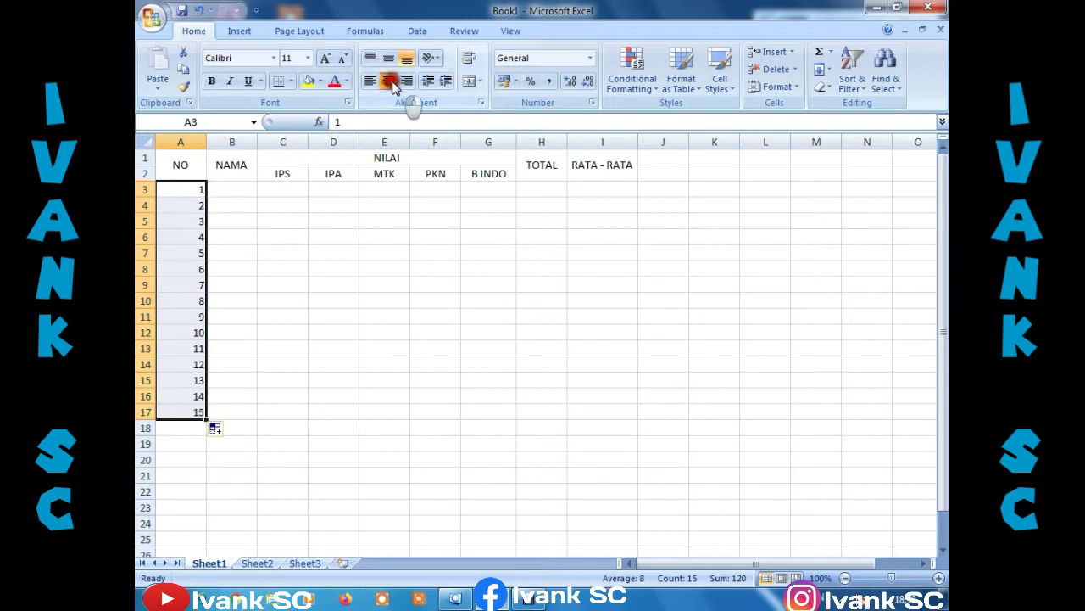
pyautogui.click(267, 254)
pyautogui.moveTo(253, 142); pyautogui.dragTo(284, 153)
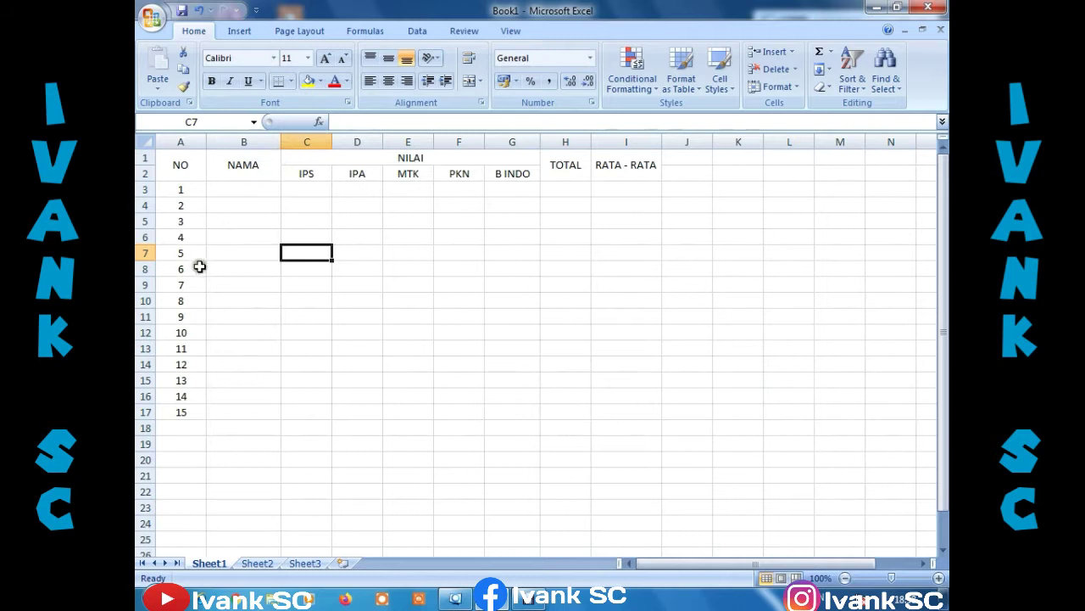
# Enter the first three students' names in cells B3 to B5 of the NAMA column.
pyautogui.click(223, 189)
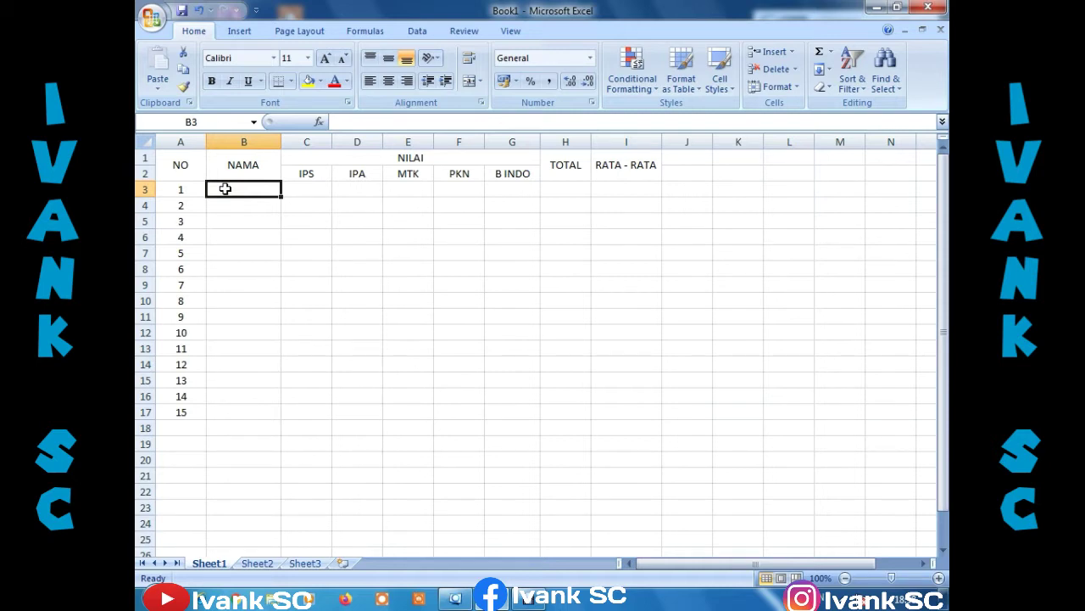
pyautogui.write('RI')
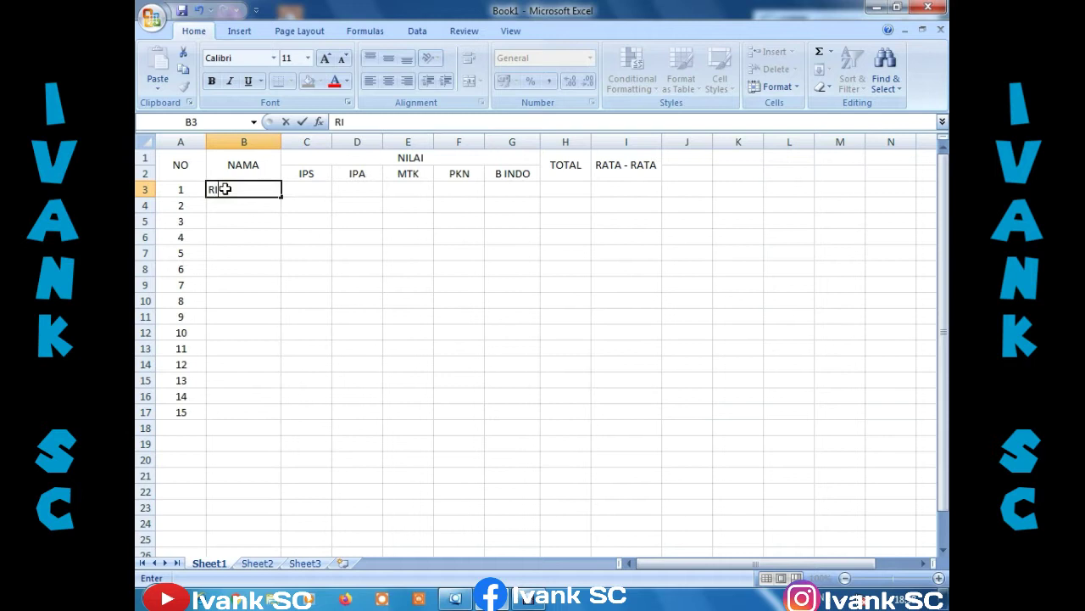
pyautogui.write('DWAN')
pyautogui.press('Tab')
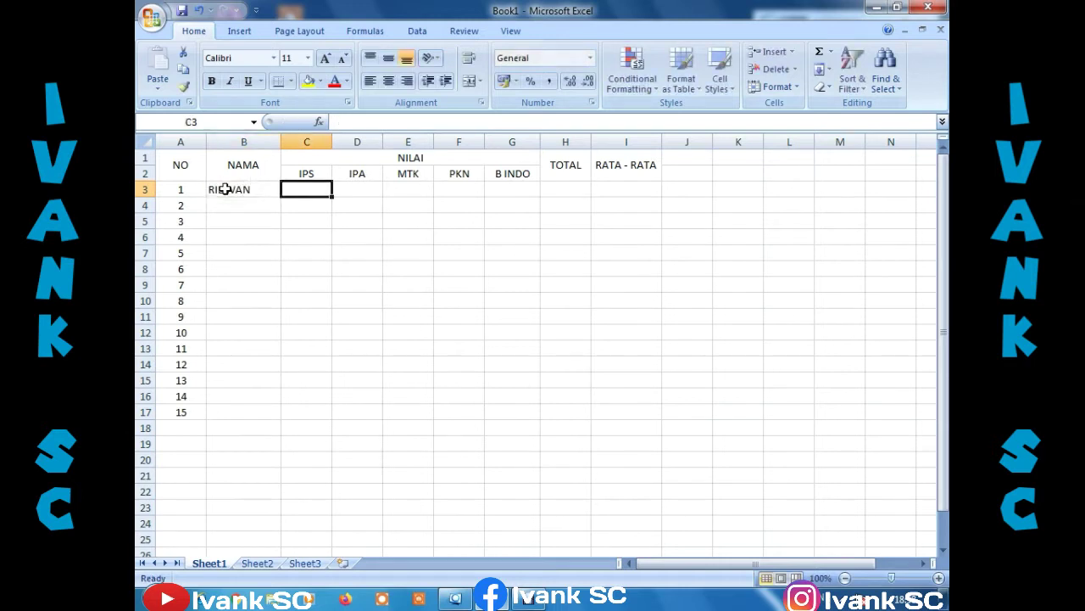
pyautogui.click(224, 189)
pyautogui.press('Return')
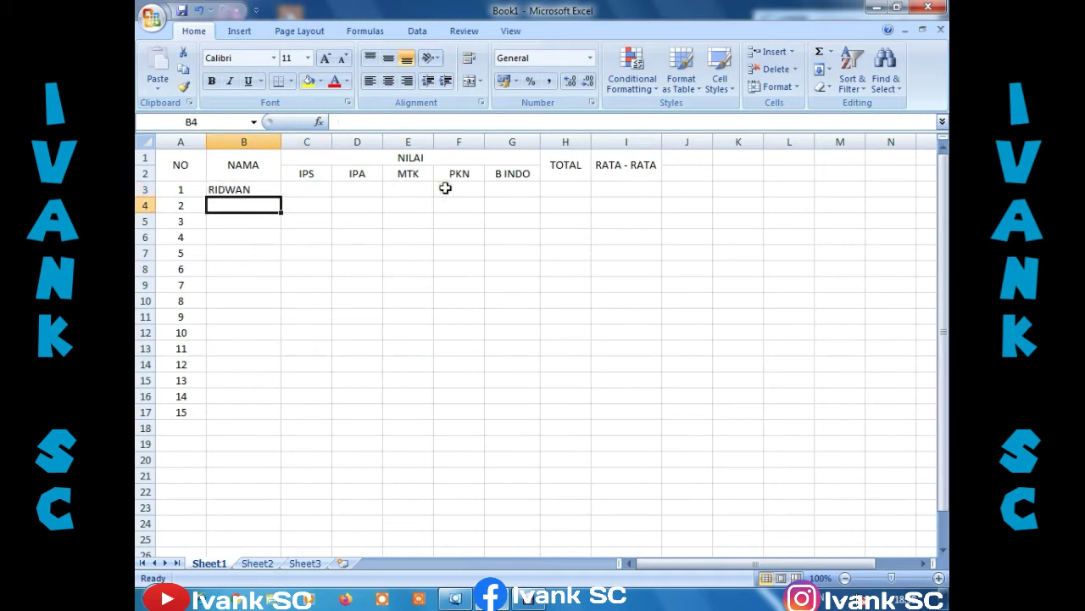
pyautogui.write('MAMAT')
pyautogui.press('Return')
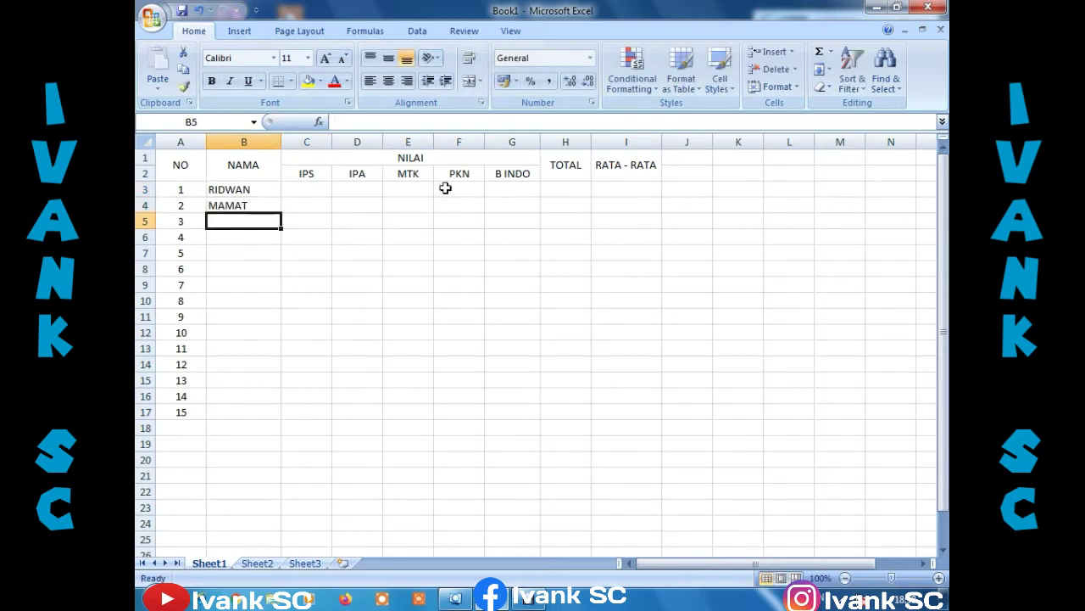
pyautogui.write('UUS')
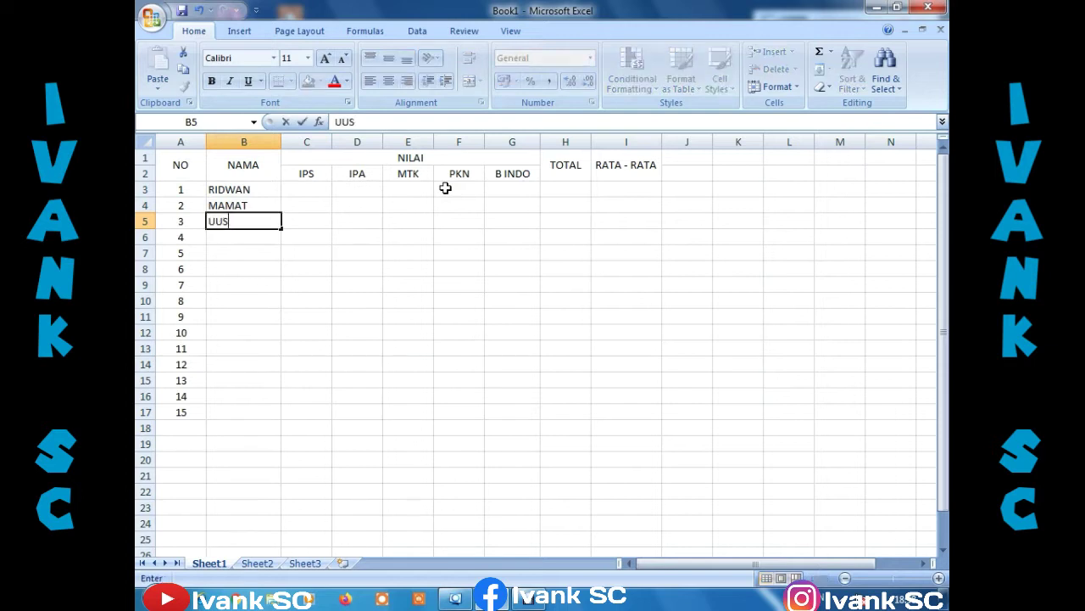
pyautogui.press('Return')
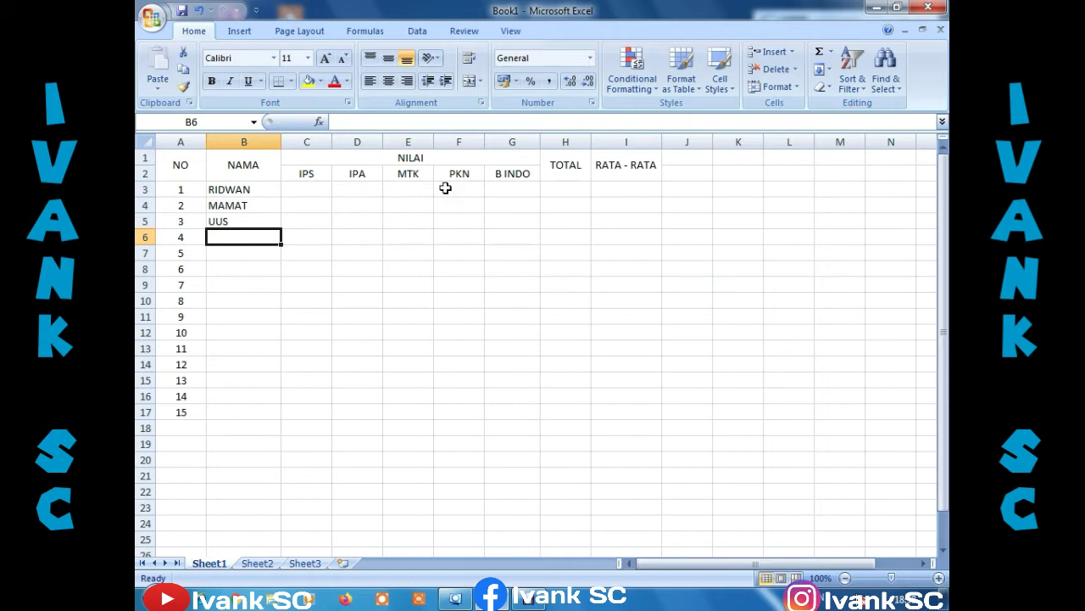
# Enter the fourth and fifth students' names in B6 and B7, correcting the spelling in B6.
pyautogui.write('FITR')
pyautogui.press('Return')
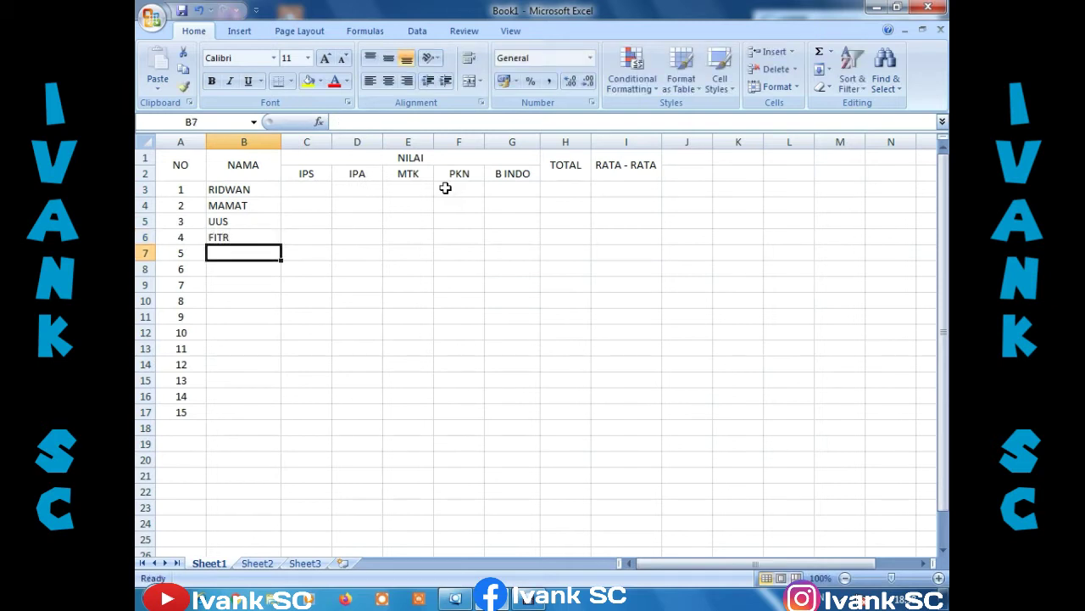
pyautogui.press('Up')
pyautogui.write('FITRI')
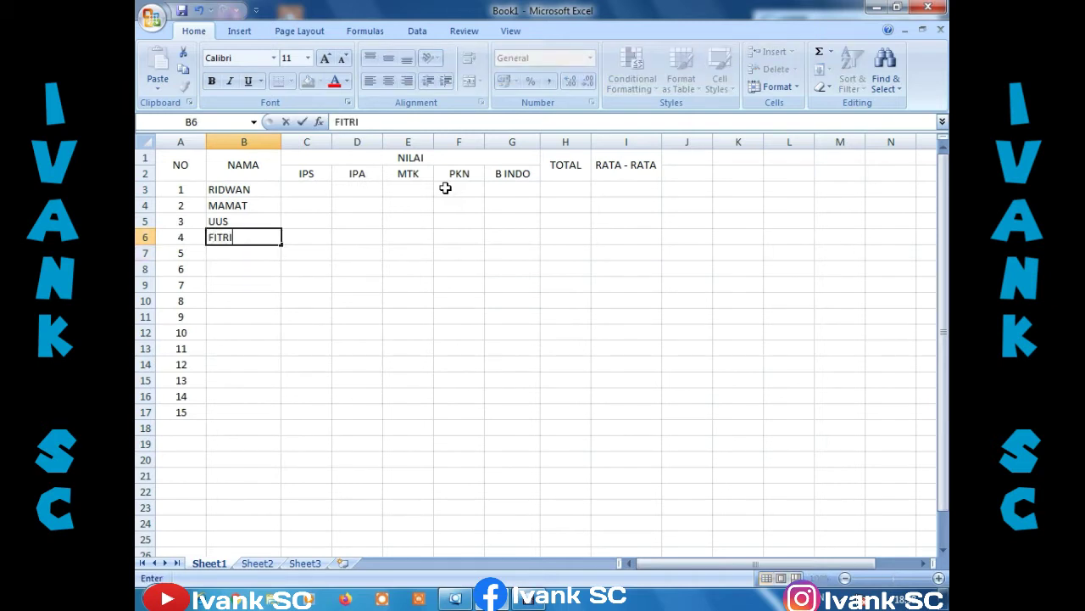
pyautogui.press('Return')
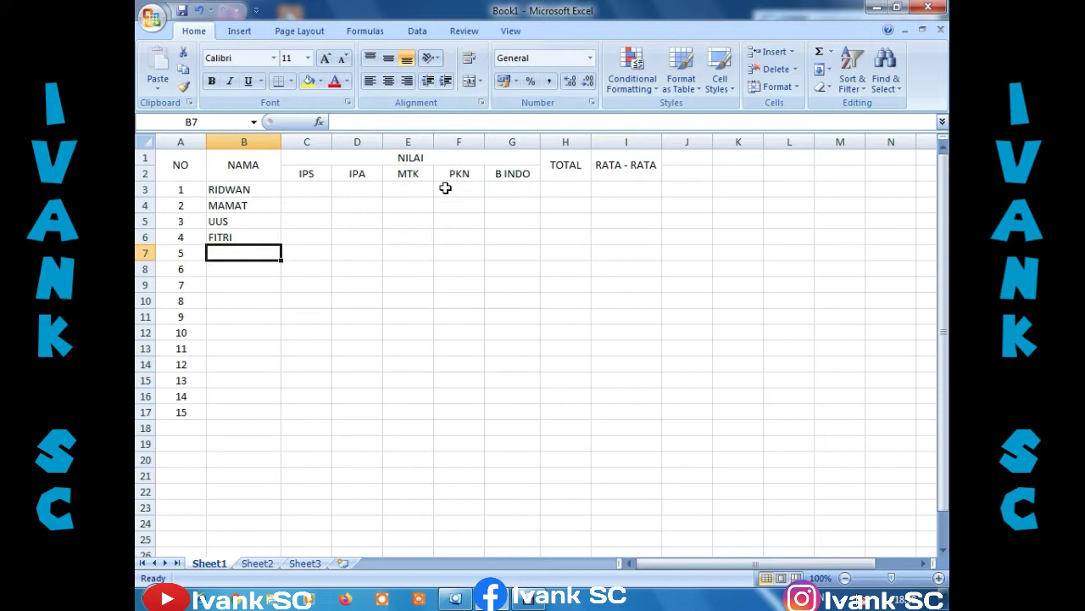
pyautogui.write('NIA')
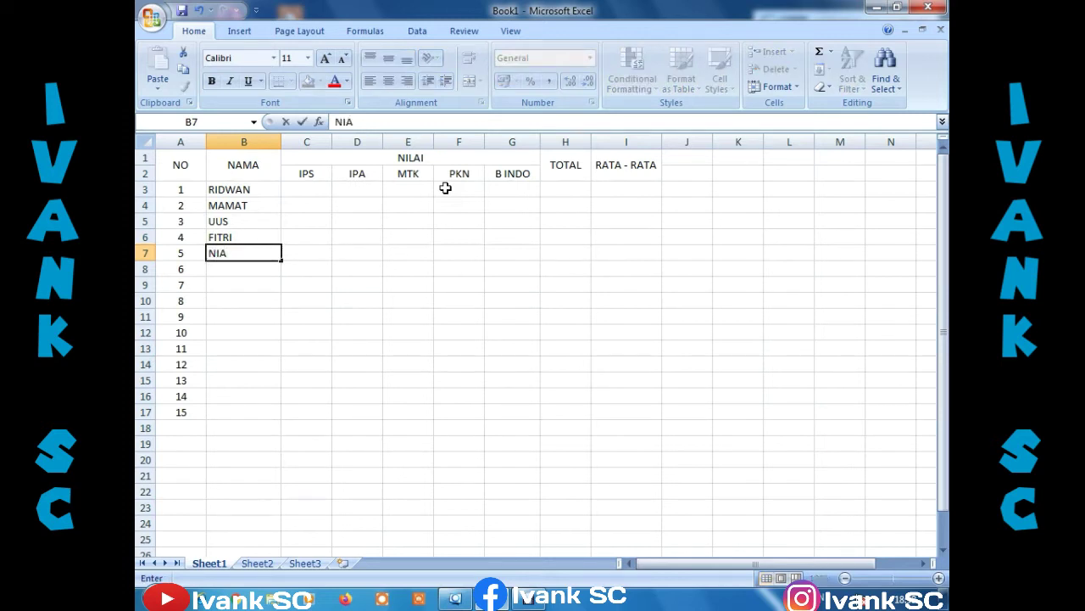
pyautogui.press('Return')
# Enter the names of students 6 to 8 in cells B8 to B10.
pyautogui.write('RAHAY')
pyautogui.write('U')
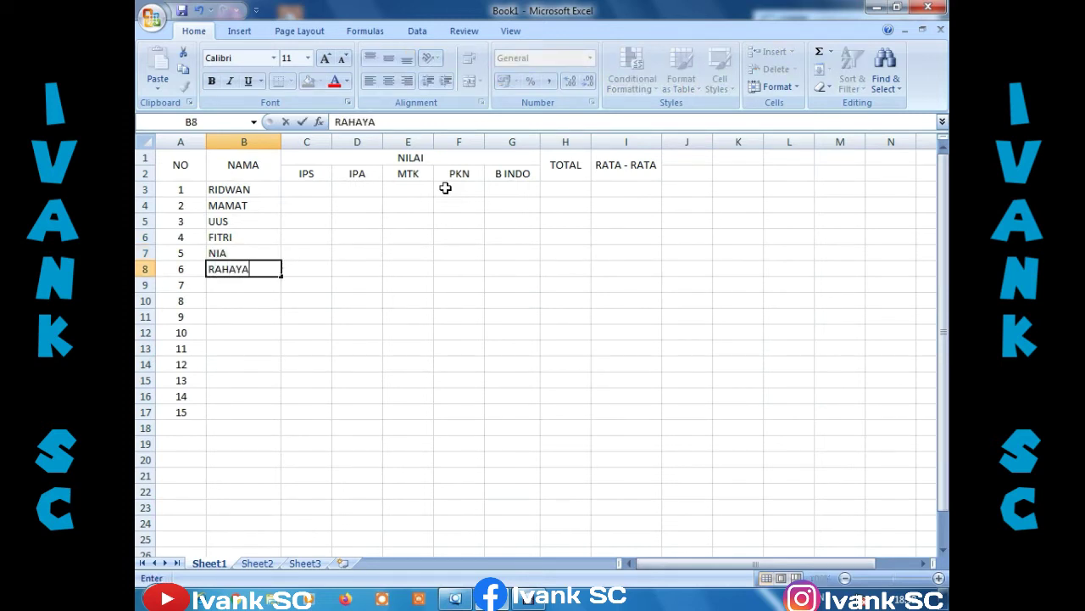
pyautogui.press('BackSpace')
pyautogui.write('U')
pyautogui.press('Return')
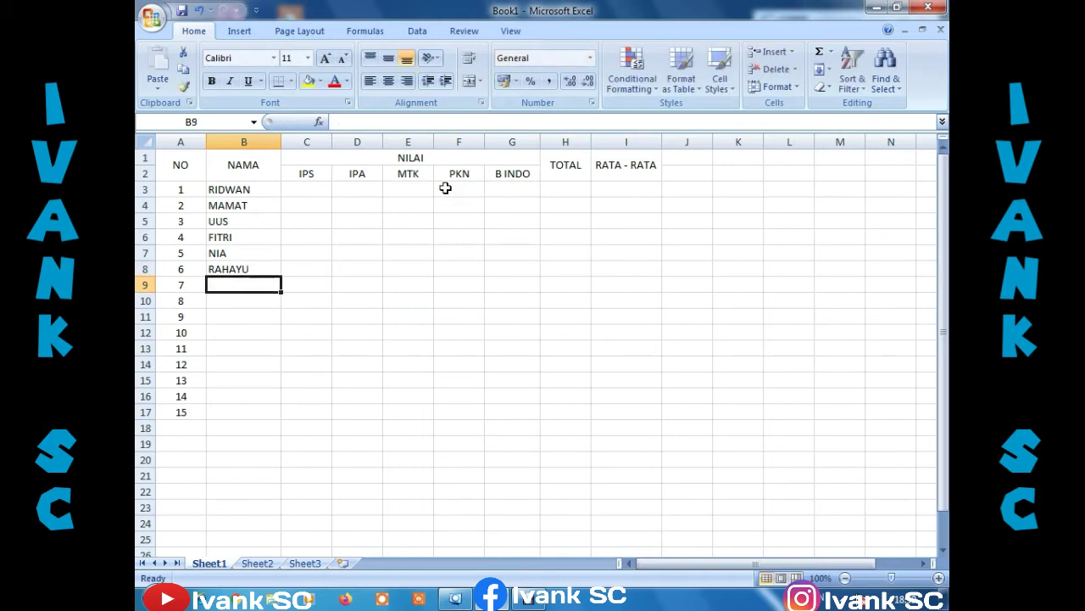
pyautogui.write('PUT')
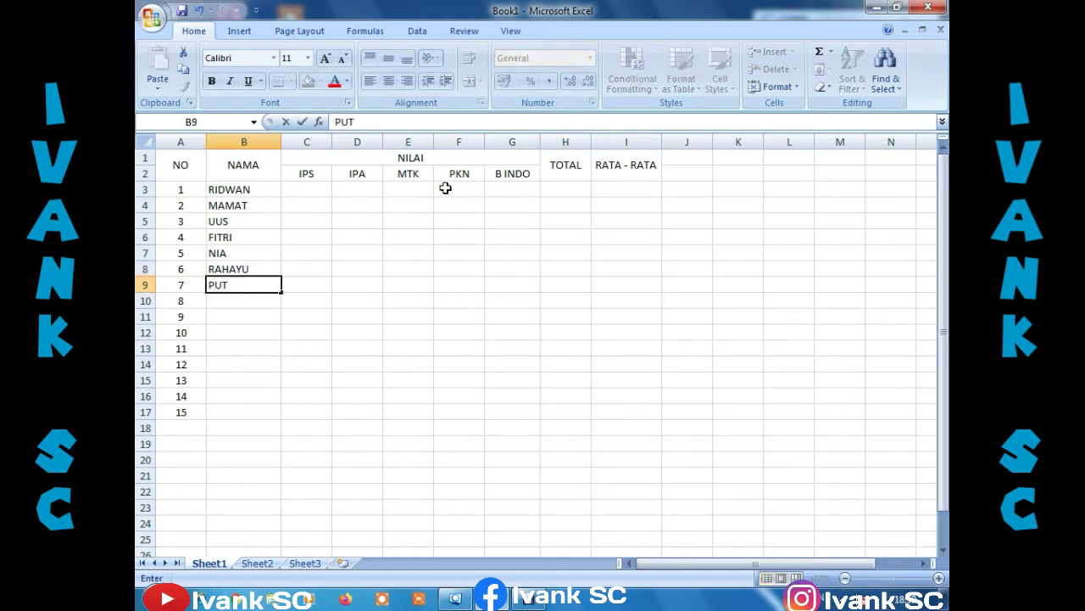
pyautogui.write('ERA')
pyautogui.press('Return')
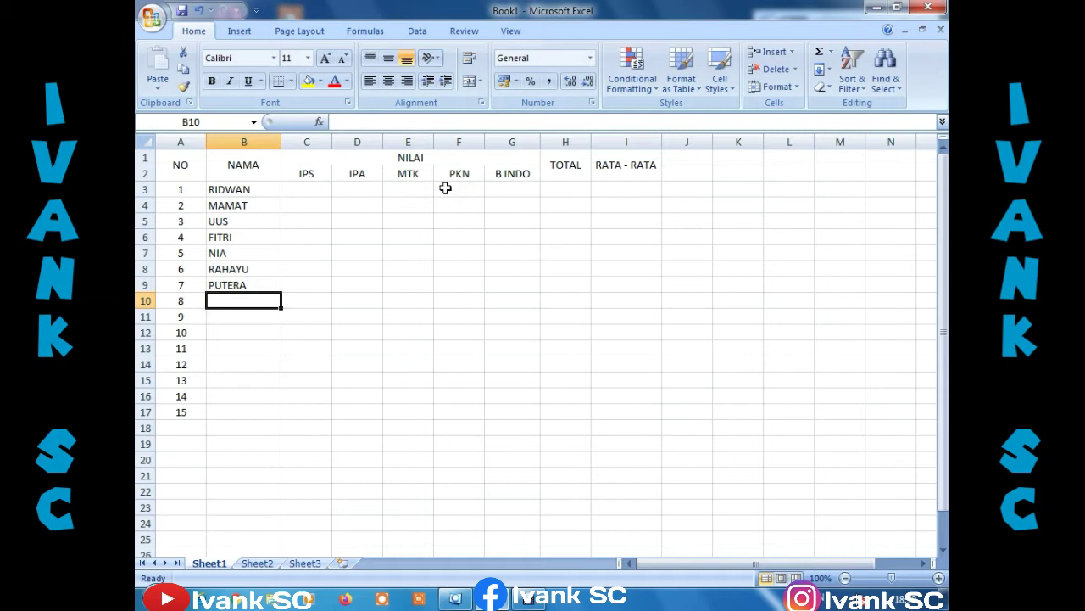
pyautogui.write('DIDIT')
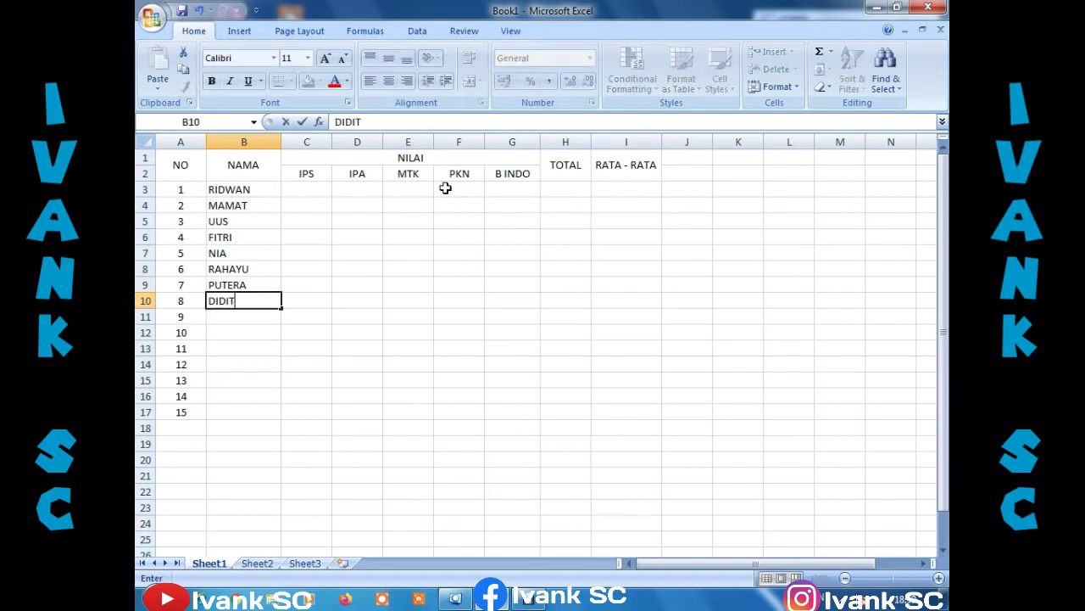
pyautogui.press('Return')
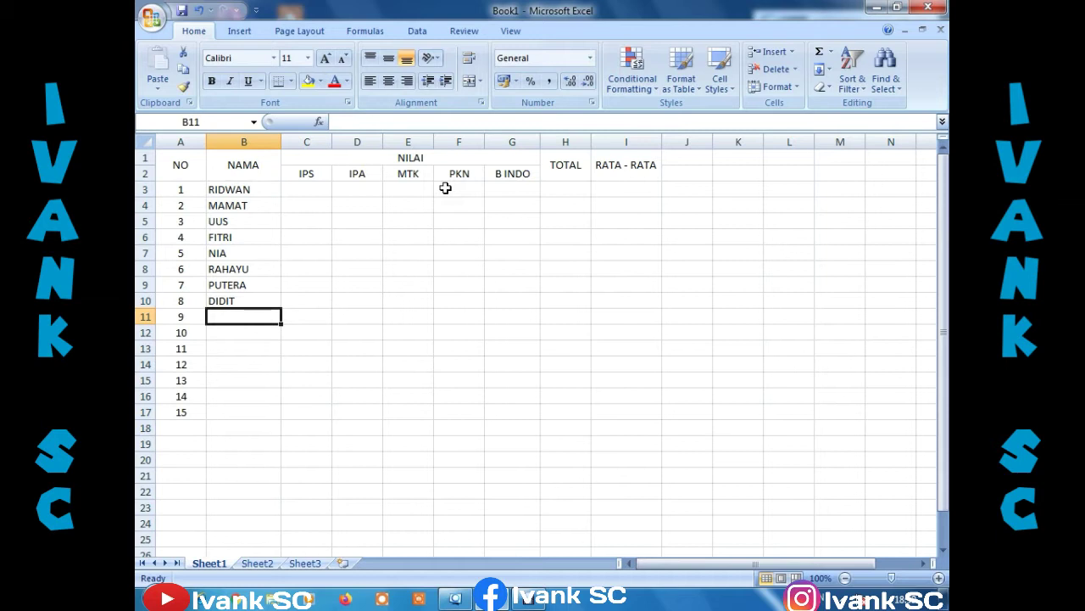
# Enter the names of students 9 and 10 in B11 and B12, replacing the autocompleted entry in B11.
pyautogui.write('MAMA')
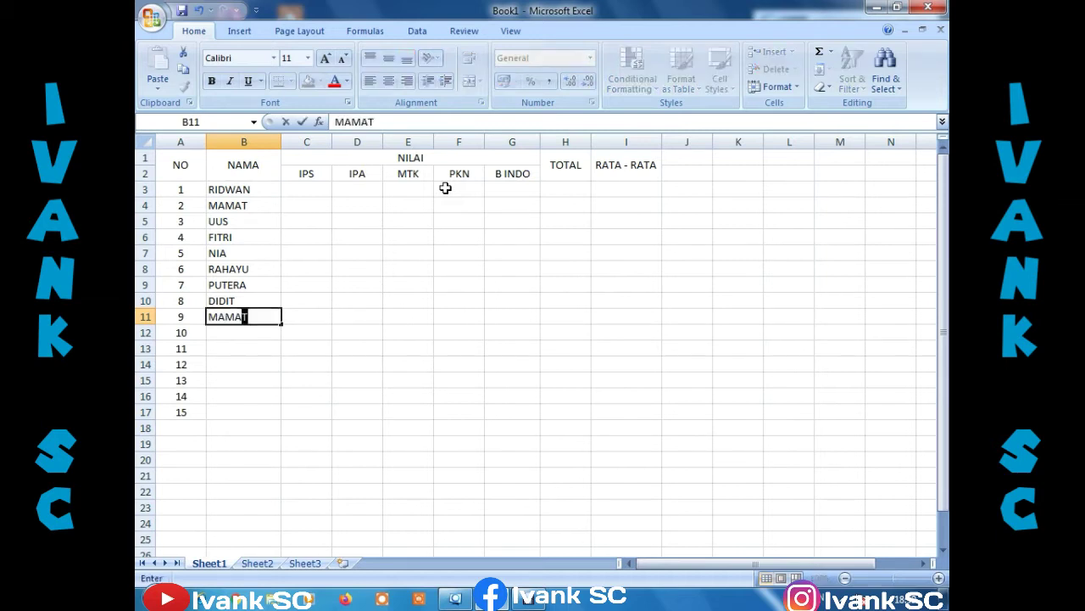
pyautogui.press('BackSpace')
pyautogui.press('BackSpace')
pyautogui.press('BackSpace')
pyautogui.write('ULANA')
pyautogui.press('Return')
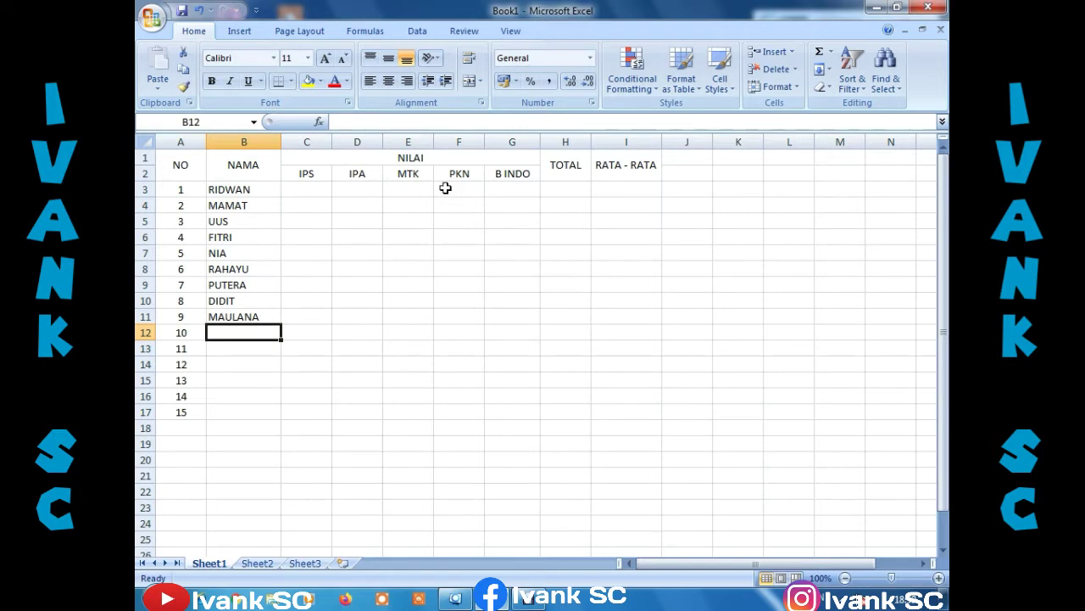
pyautogui.write('RIYADI')
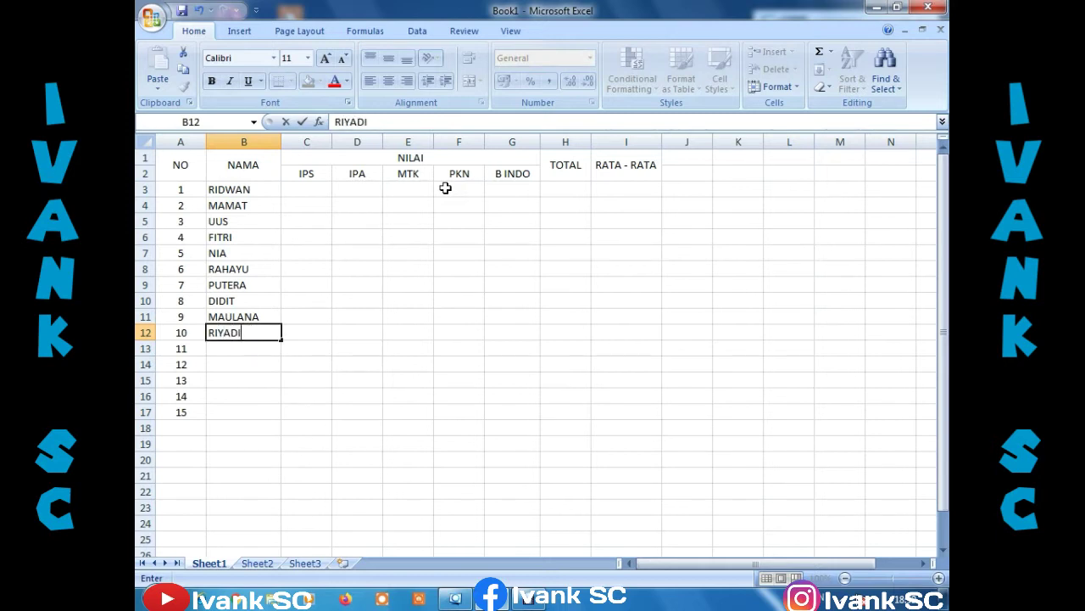
pyautogui.press('Return')
# Enter the names of students 11 and 12 in cells B13 and B14.
pyautogui.write('PUPUT')
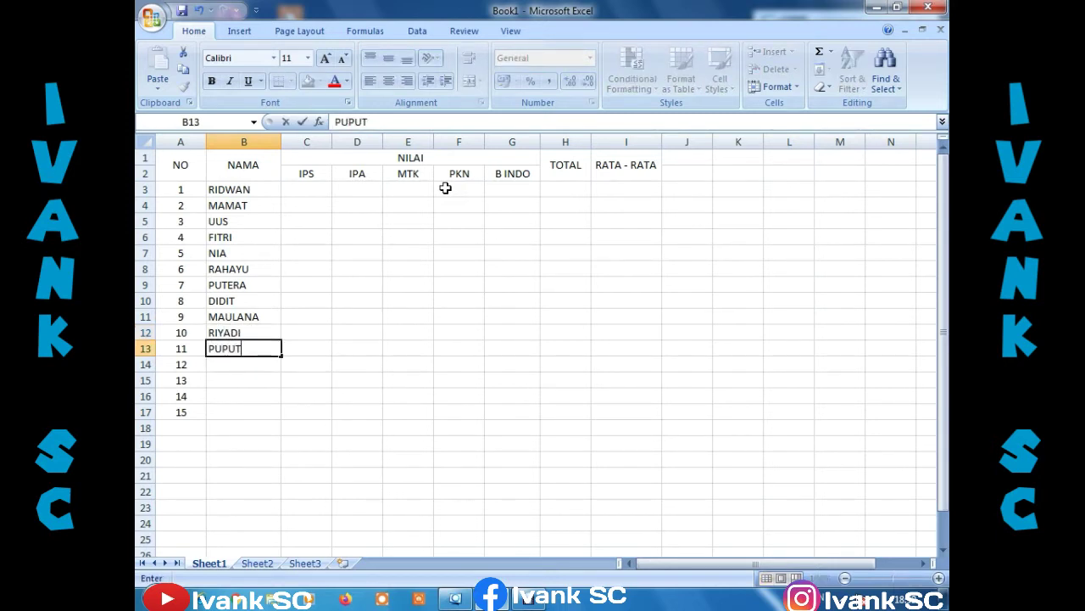
pyautogui.press('Return')
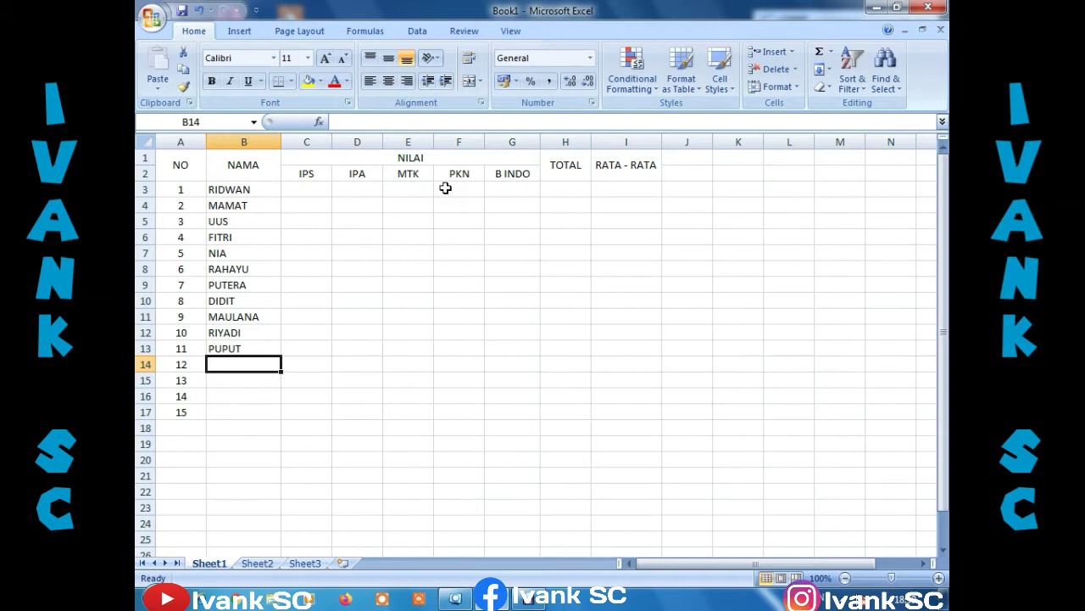
pyautogui.write('P')
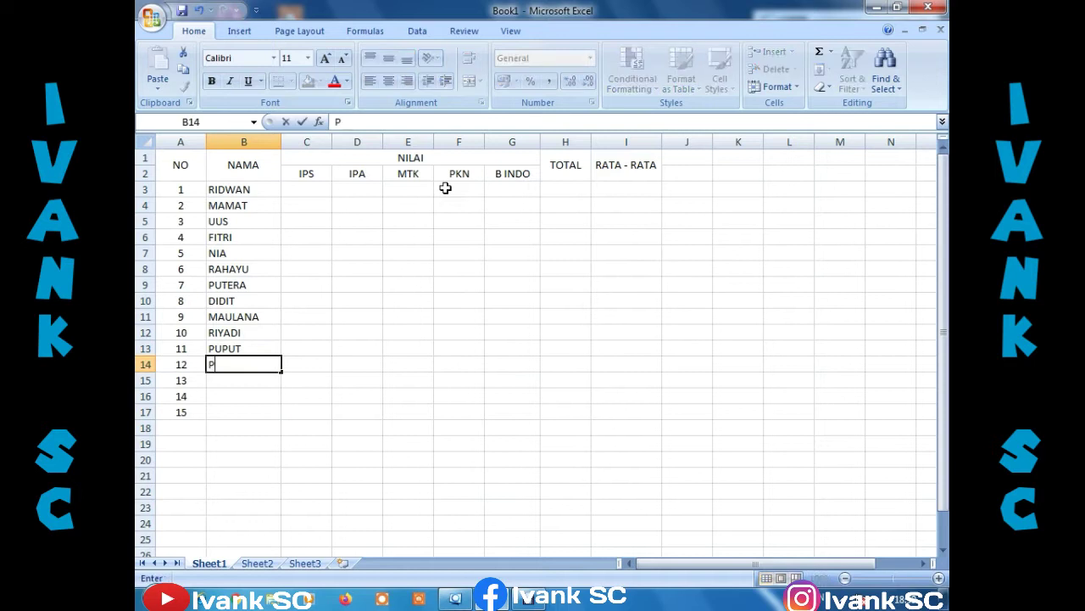
pyautogui.write('ERMATA')
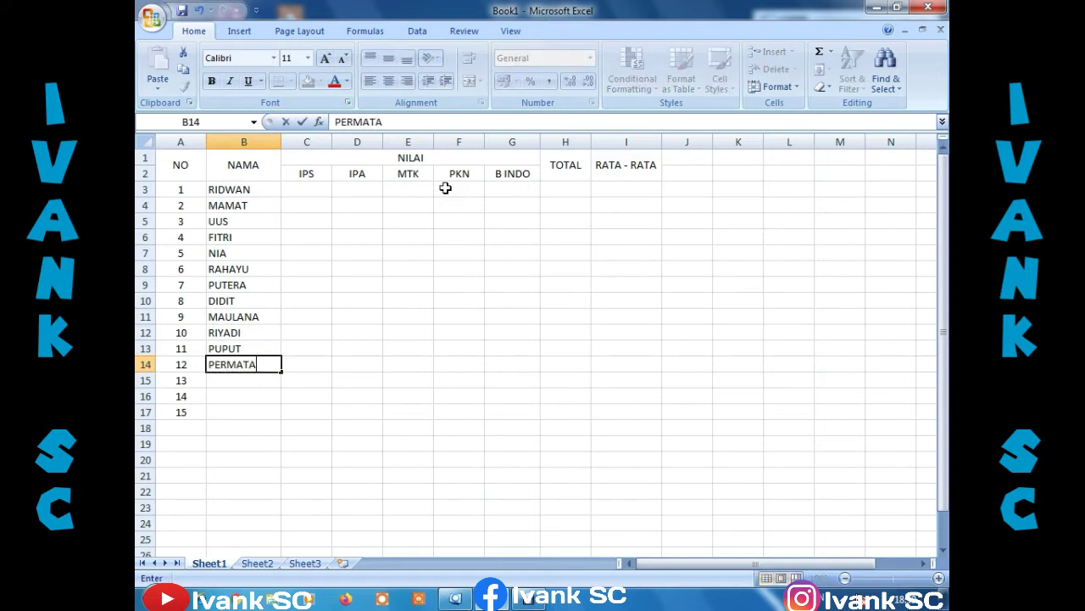
pyautogui.press('Return')
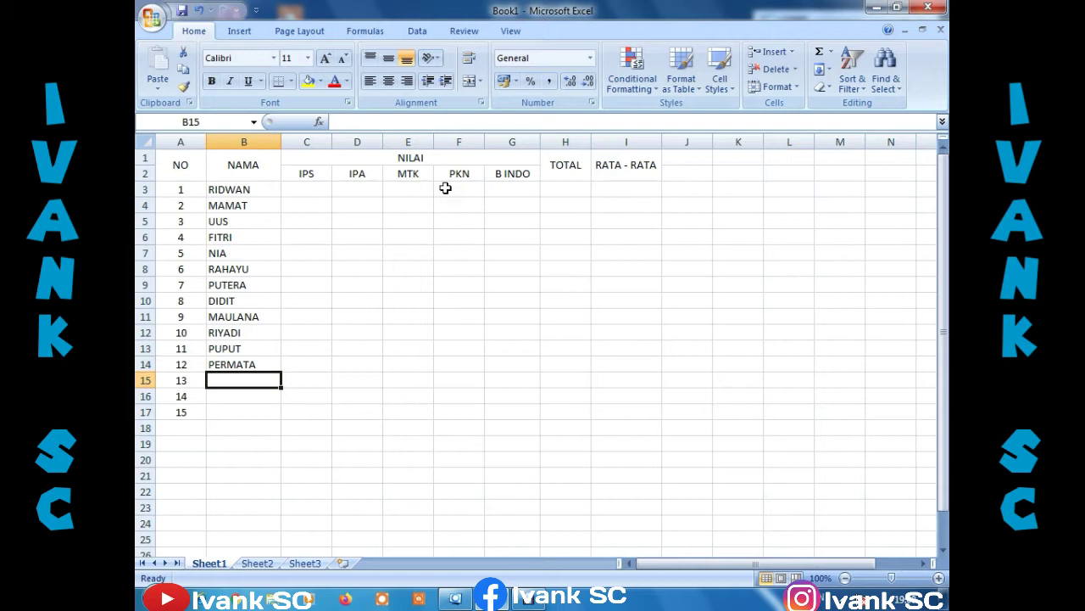
# Complete the NAMA column by entering the names of students 13 to 15 in B15 to B17.
pyautogui.write('KOKOM')
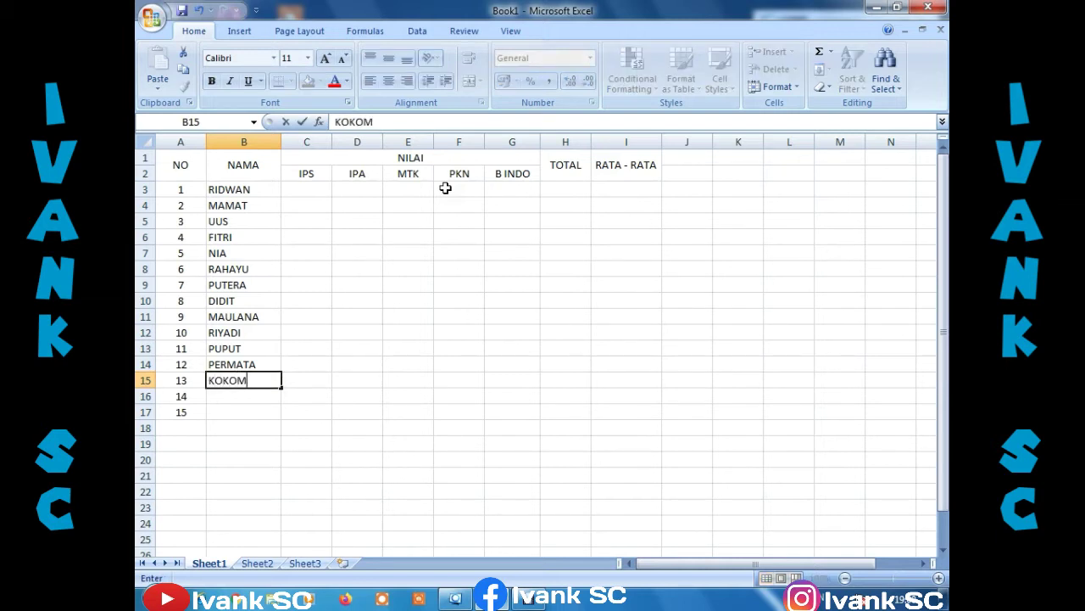
pyautogui.press('Return')
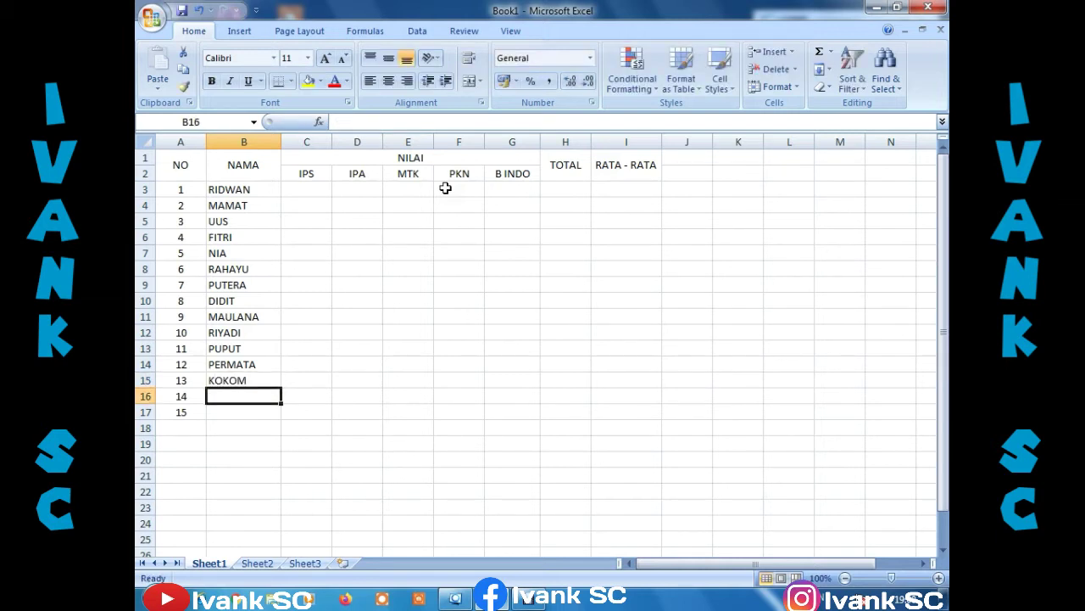
pyautogui.write('TITIN')
pyautogui.press('Return')
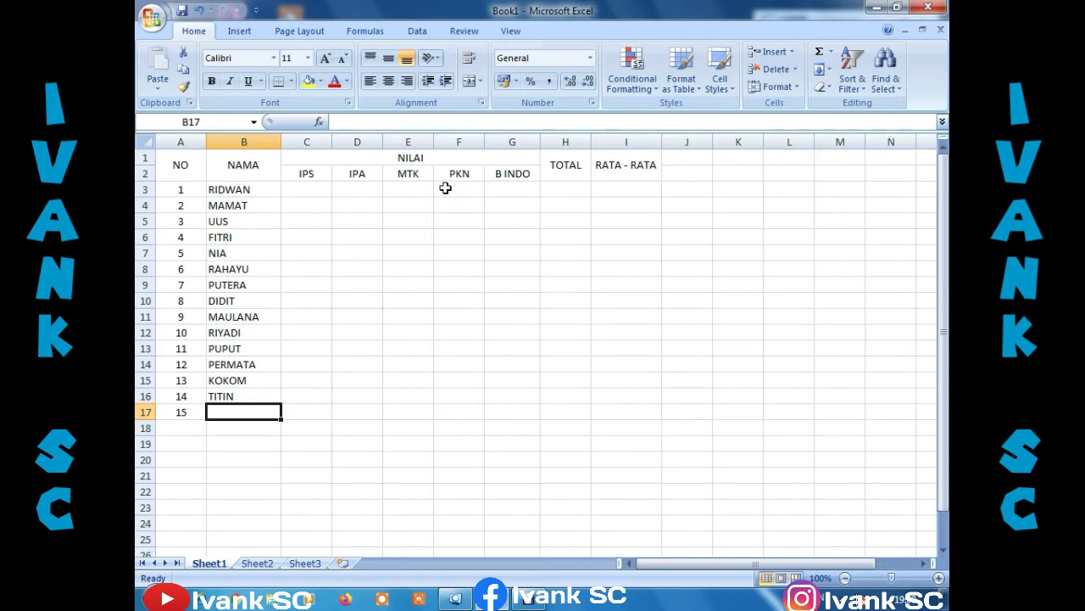
pyautogui.write('BUDI')
pyautogui.press('Return')
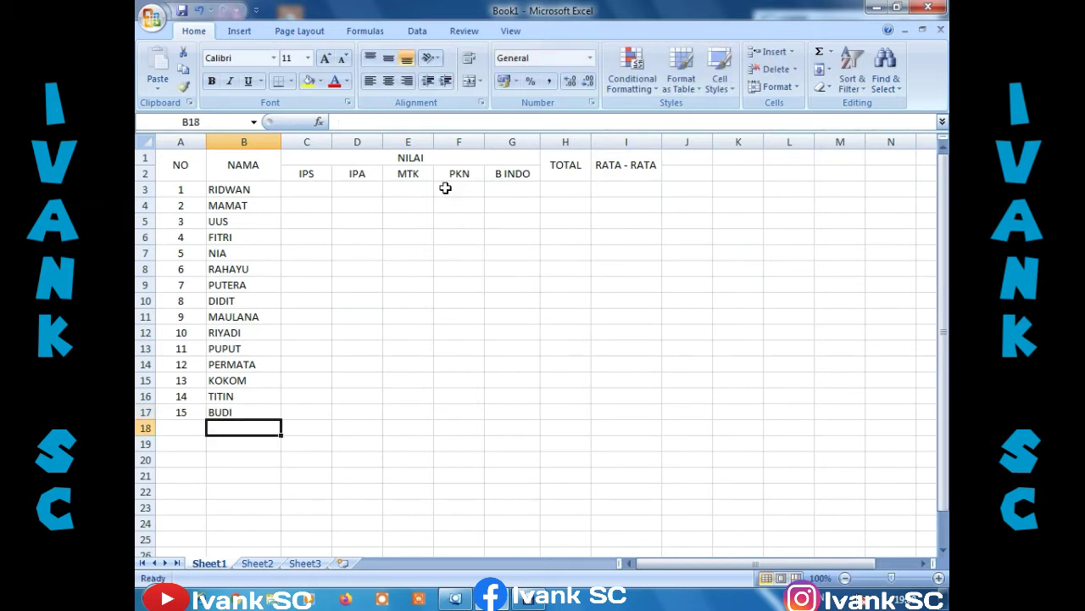
# Enter the IPS scores 85, 88 and 78 for students 1 to 3 in C3:C5.
pyautogui.click(326, 188)
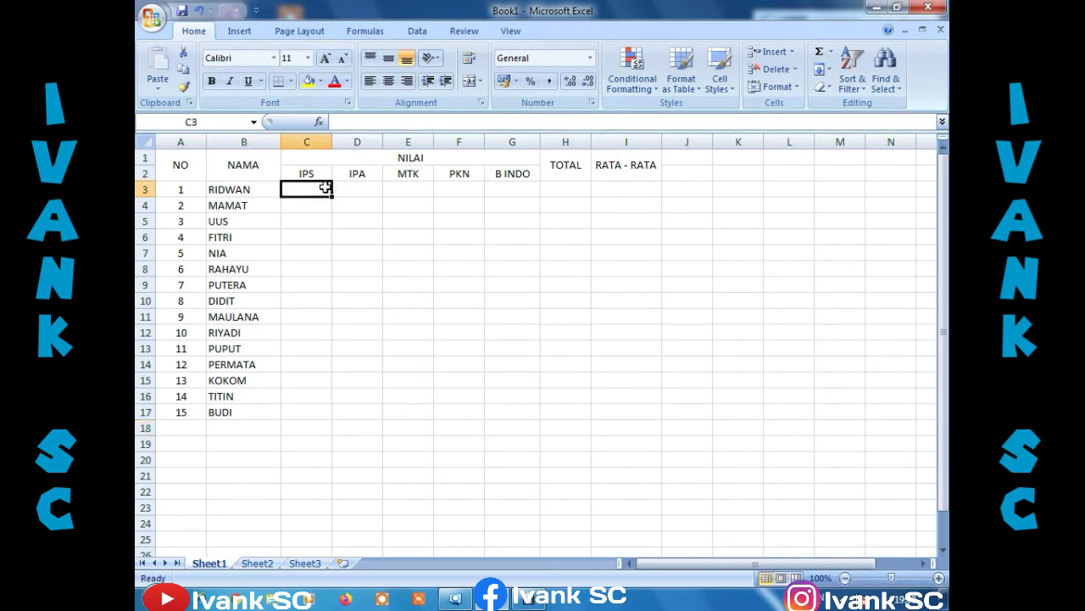
pyautogui.write('85')
pyautogui.press('Return')
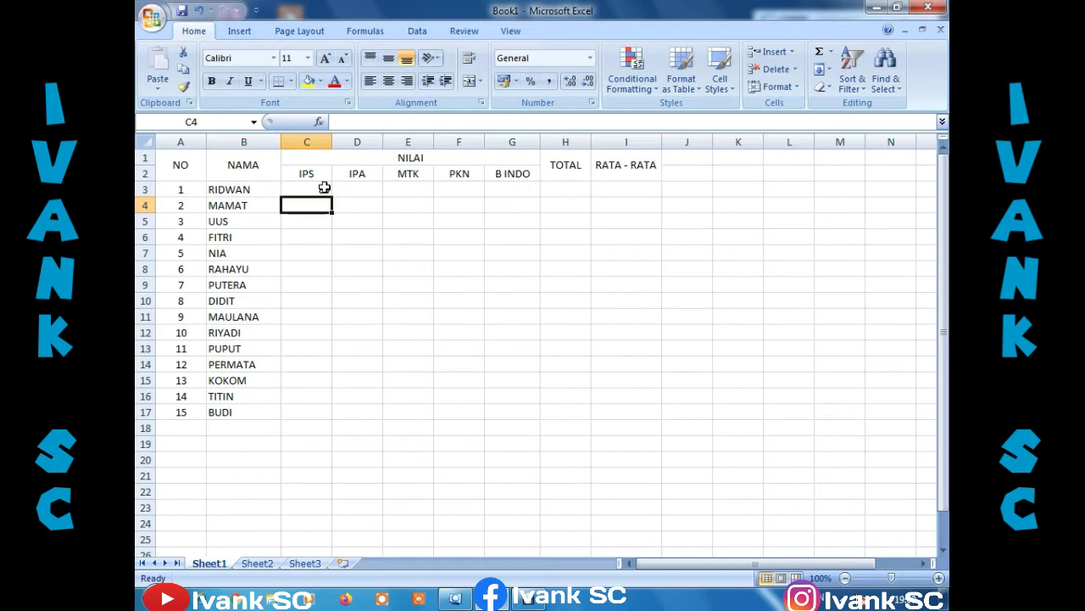
pyautogui.write('88')
pyautogui.press('Return')
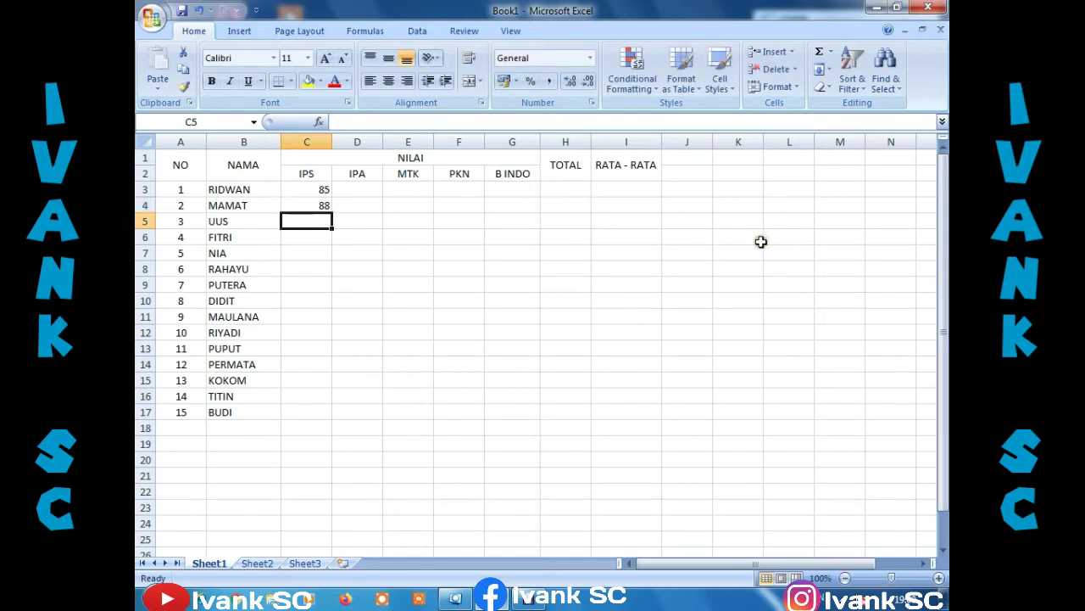
pyautogui.write('78')
pyautogui.press('Return')
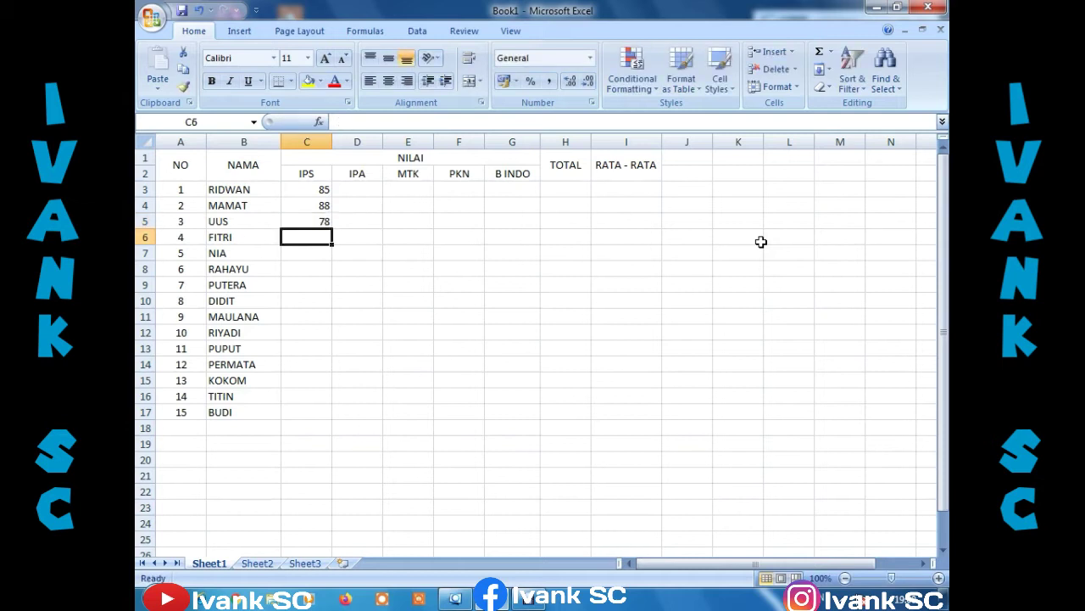
# Enter the IPS scores 89, 90 and 95 for students 4 to 6 in C6:C8.
pyautogui.write('89')
pyautogui.press('Return')
pyautogui.write('90')
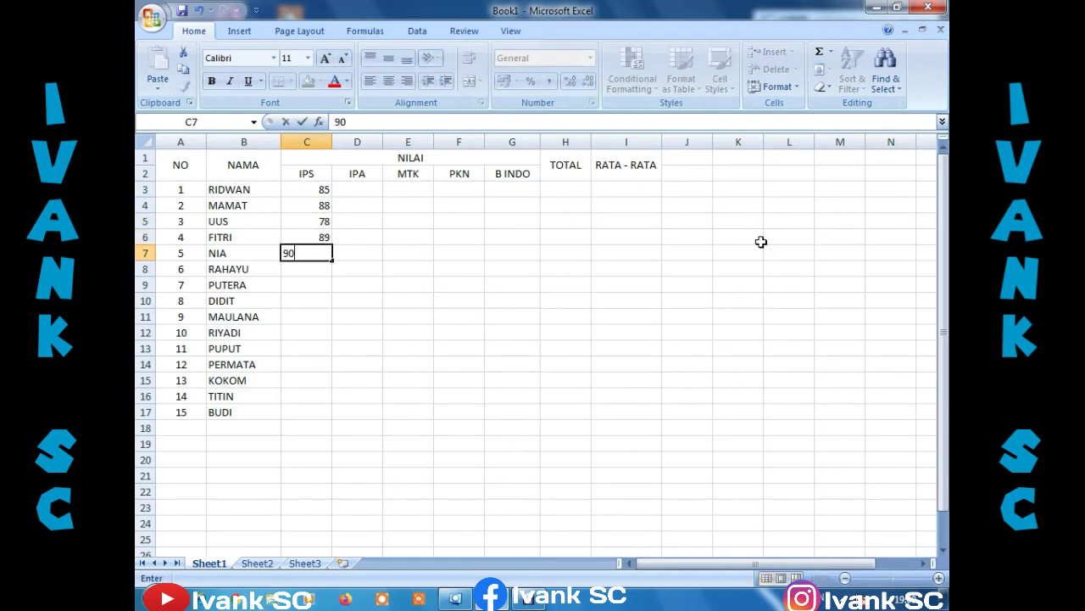
pyautogui.press('Return')
pyautogui.write('95')
pyautogui.press('Return')
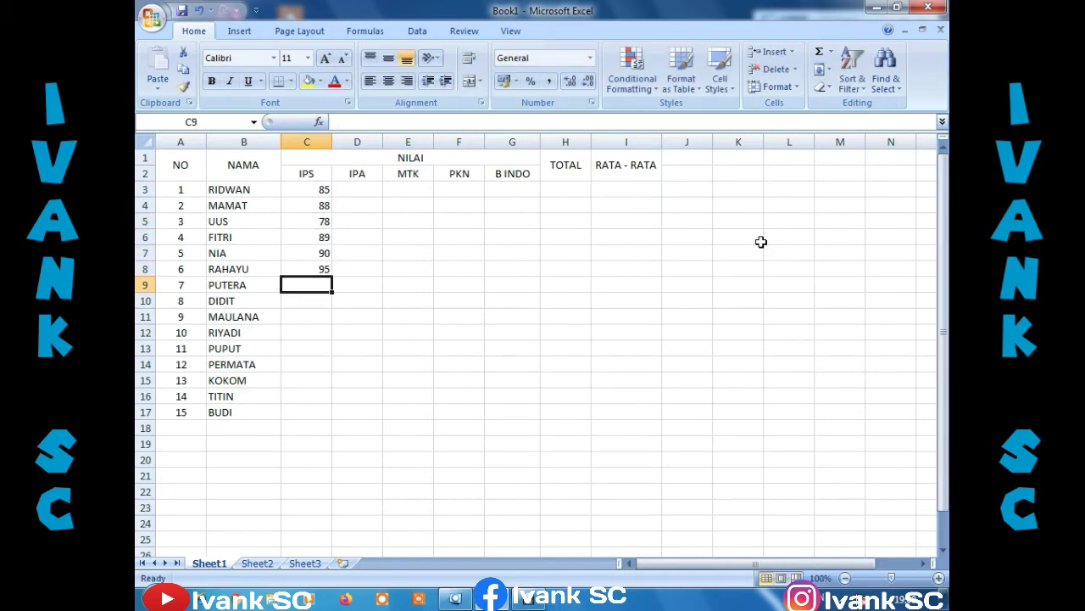
# Enter the IPS scores 94, 78 and 75 for students 7 to 9 in C9:C11.
pyautogui.write('94')
pyautogui.press('Return')
pyautogui.write('7')
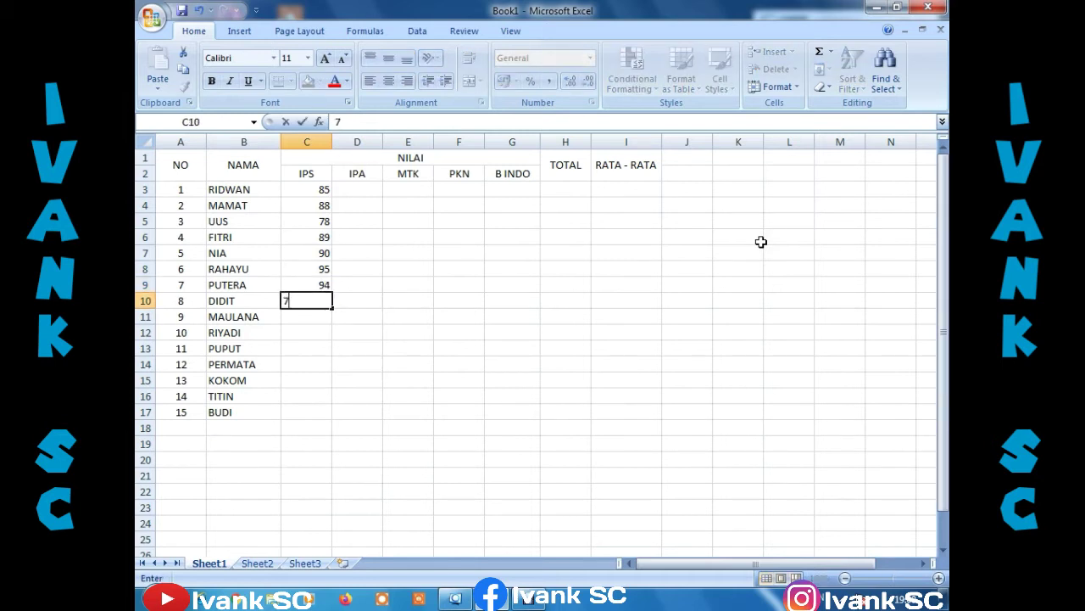
pyautogui.write('8')
pyautogui.press('Return')
pyautogui.write('75')
pyautogui.press('Return')
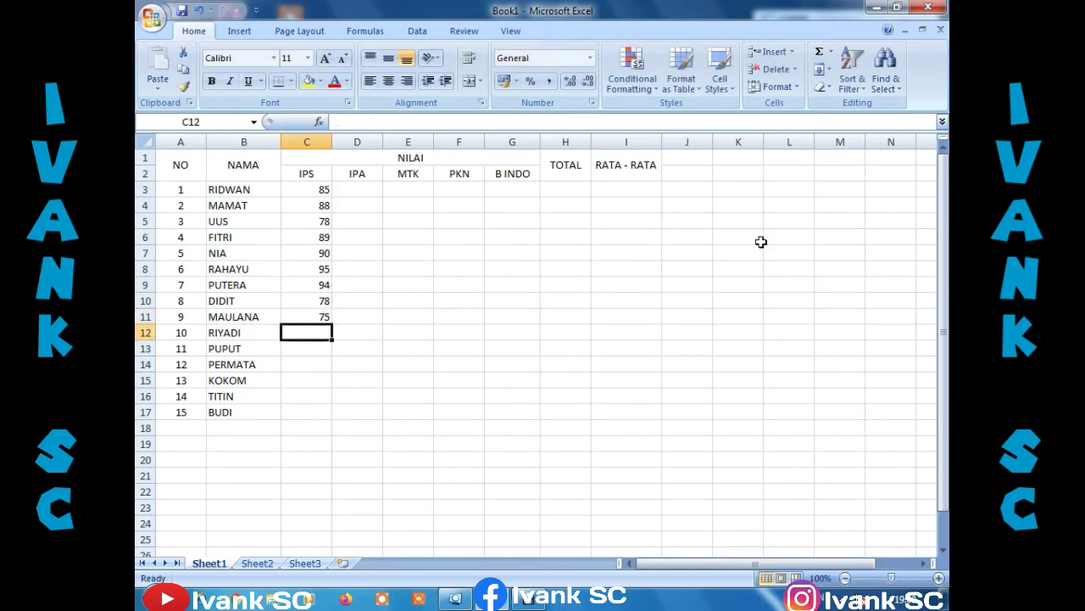
# Enter the IPS scores 88, 86 and 89 for students 10 to 12 in C12:C14.
pyautogui.write('88')
pyautogui.press('Return')
pyautogui.write('86')
pyautogui.press('Return')
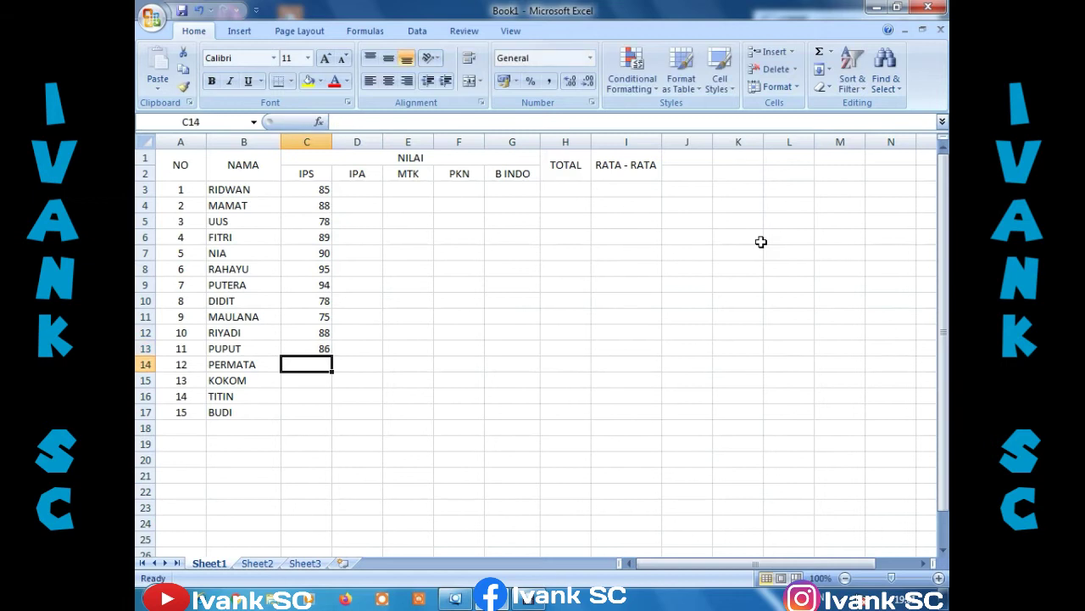
pyautogui.write('89')
pyautogui.press('Return')
# Complete the IPS column with the scores 90, 87 and 80 for students 13 to 15 in C15:C17.
pyautogui.write('90')
pyautogui.press('Return')
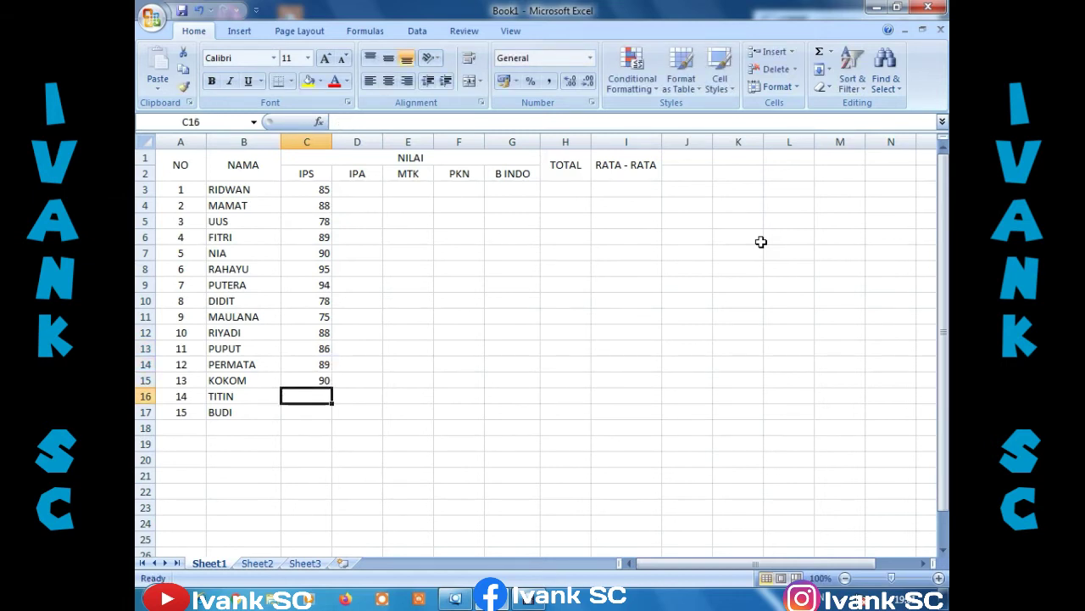
pyautogui.write('87')
pyautogui.press('Return')
pyautogui.write('80')
pyautogui.press('Return')
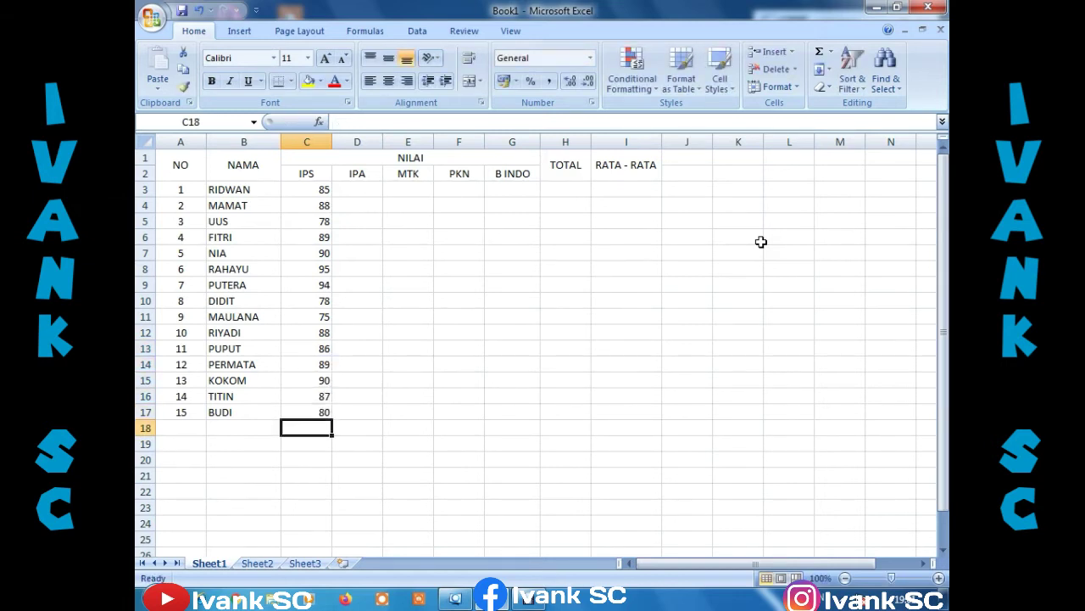
# Enter the IPA scores 80, 89 and 85 for students 1 to 3 in D3:D5.
pyautogui.click(370, 184)
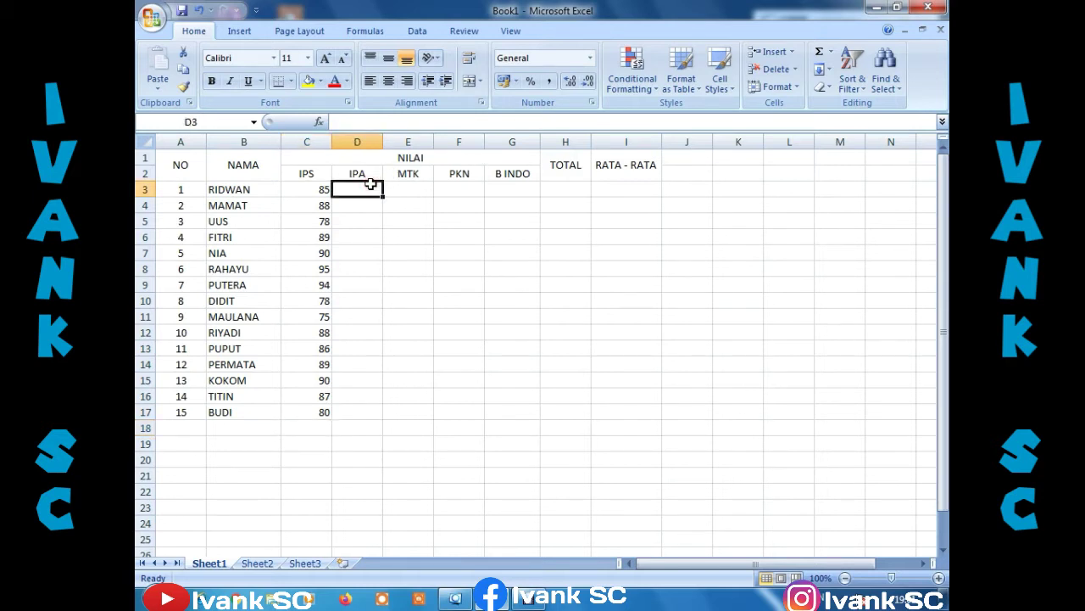
pyautogui.write('80')
pyautogui.press('Return')
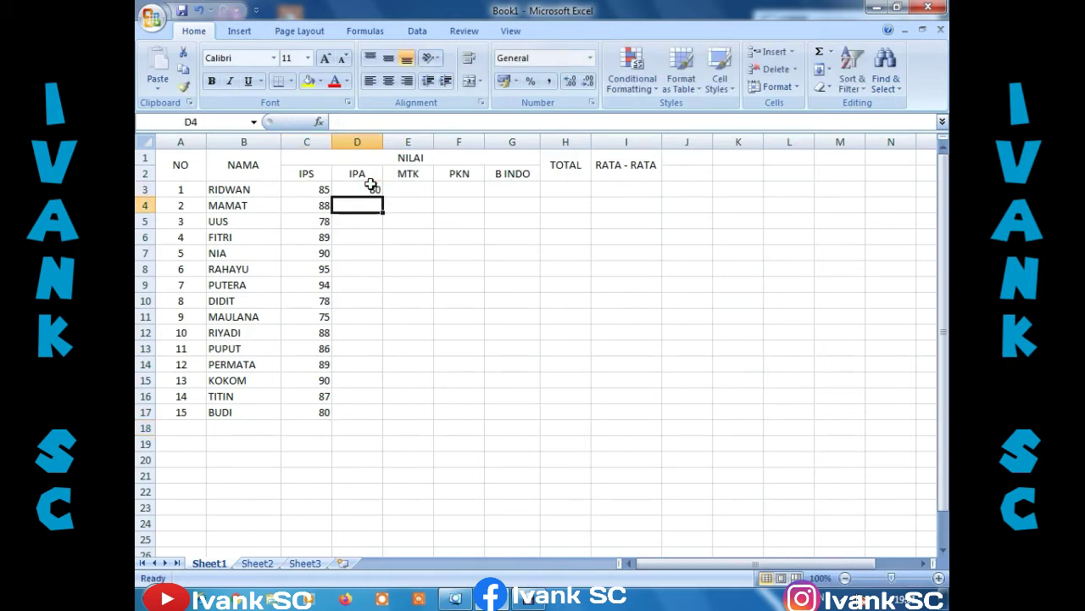
pyautogui.write('89')
pyautogui.press('Return')
pyautogui.write('85')
pyautogui.press('Return')
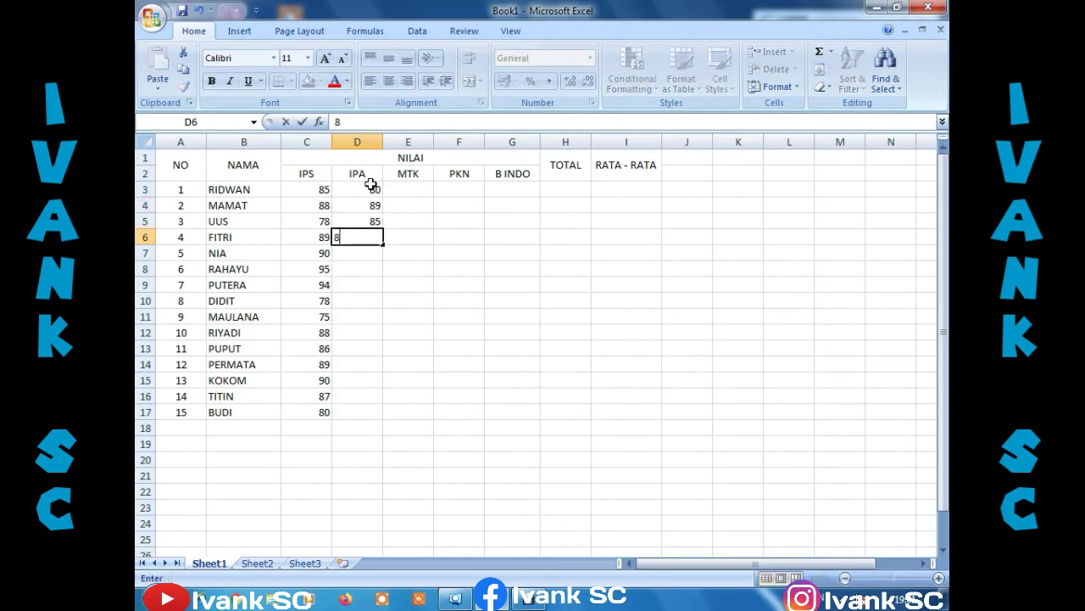
# Enter the IPA scores 86, 89 and 84 for students 4 to 6 in D6:D8.
pyautogui.write('86')
pyautogui.press('Return')
pyautogui.write('89')
pyautogui.press('Return')
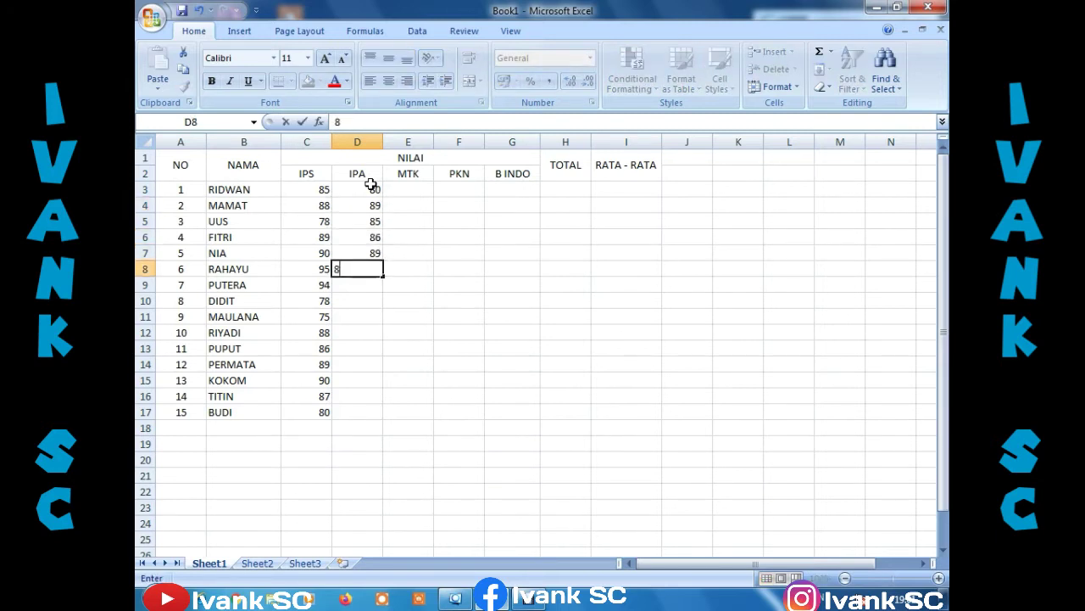
pyautogui.write('84')
pyautogui.press('Return')
# Enter the IPA scores 90, 88 and 78 for students 7 to 9 in D9:D11.
pyautogui.write('90')
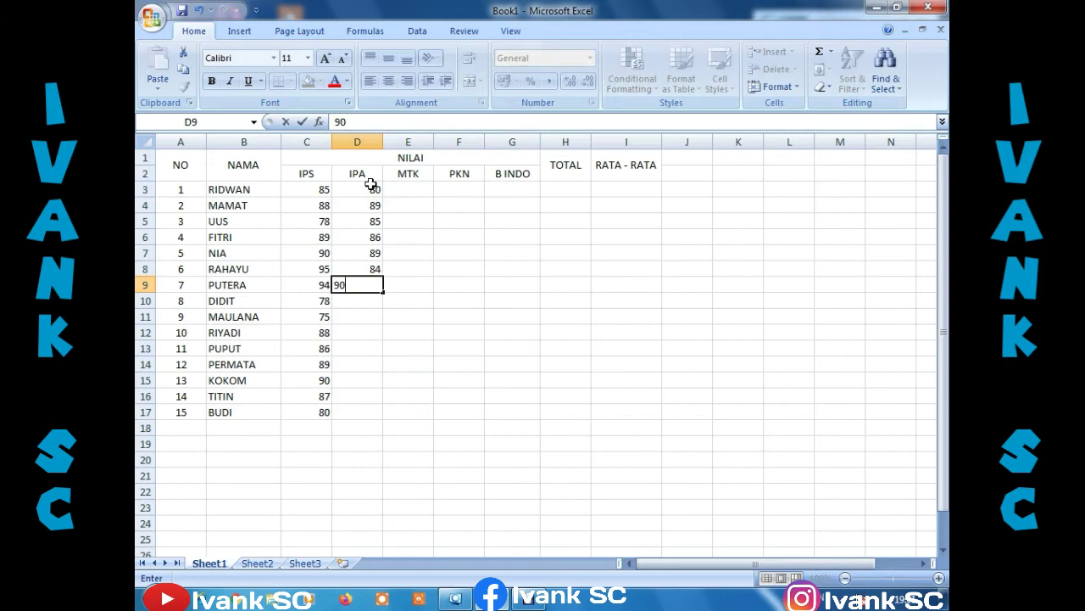
pyautogui.press('Return')
pyautogui.write('88')
pyautogui.press('Return')
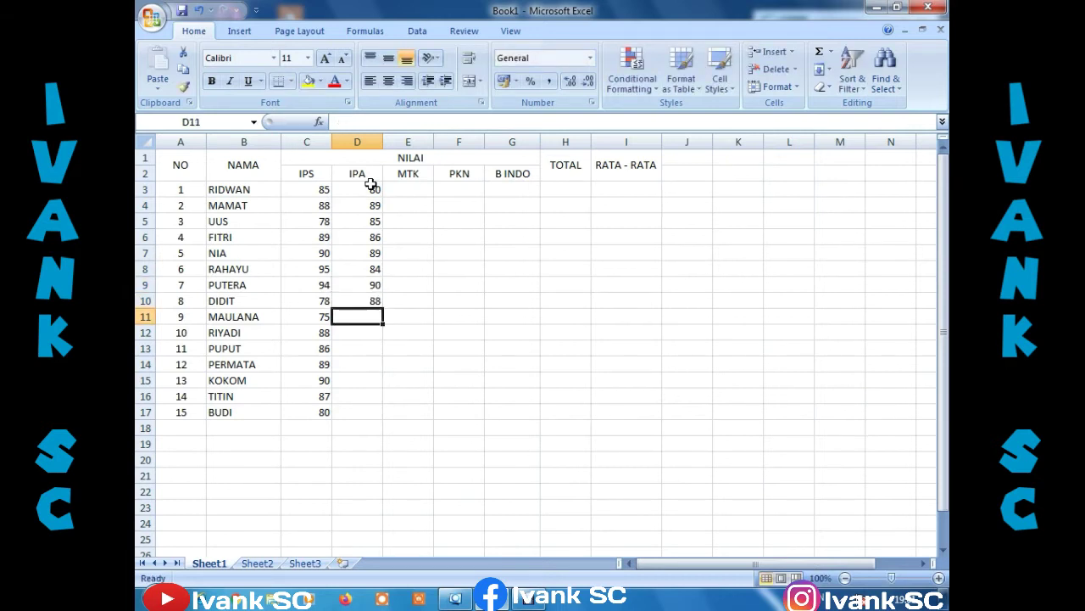
pyautogui.write('78')
pyautogui.press('Return')
# Enter the IPA scores 85, 89 and 88 for students 10 to 12 in D12:D14.
pyautogui.write('85')
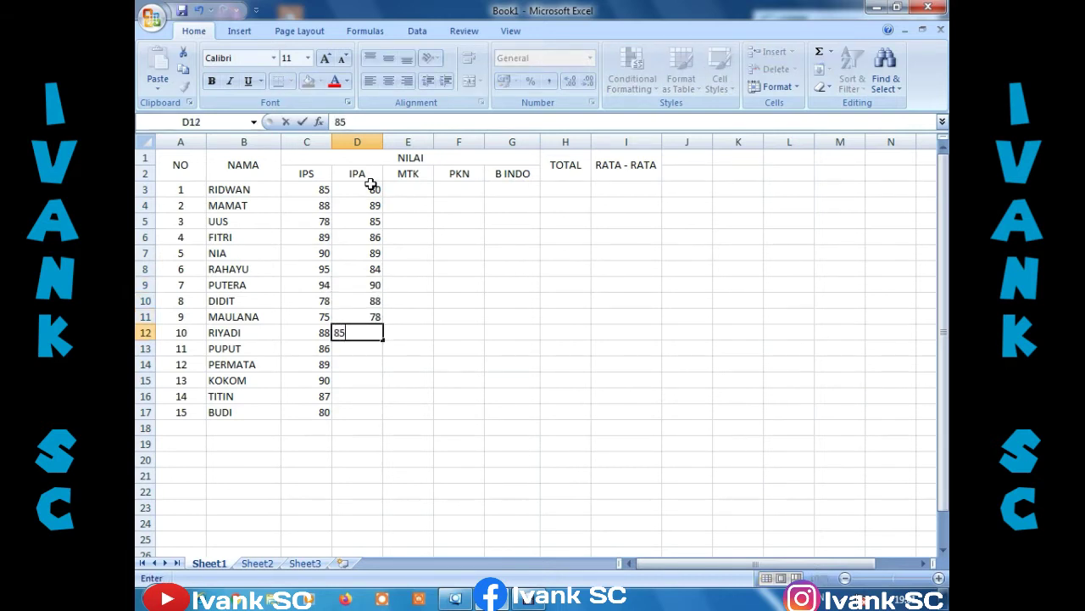
pyautogui.press('Return')
pyautogui.write('89')
pyautogui.press('Return')
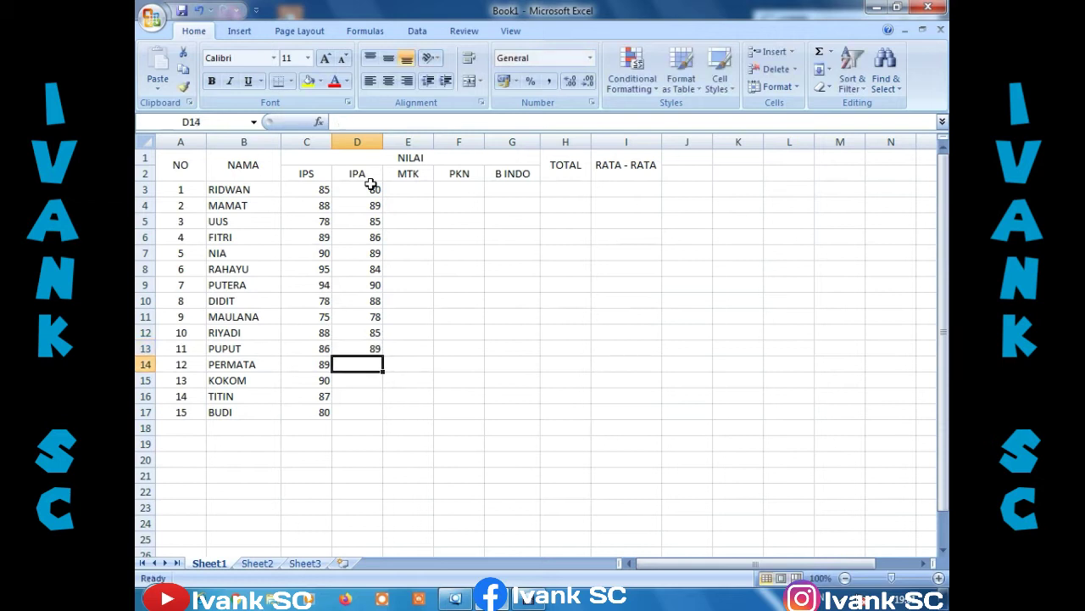
pyautogui.write('88')
pyautogui.press('Return')
# Complete the IPA column with the scores 88, 87 and 90 for students 13 to 15 in D15:D17.
pyautogui.write('88')
pyautogui.press('Return')
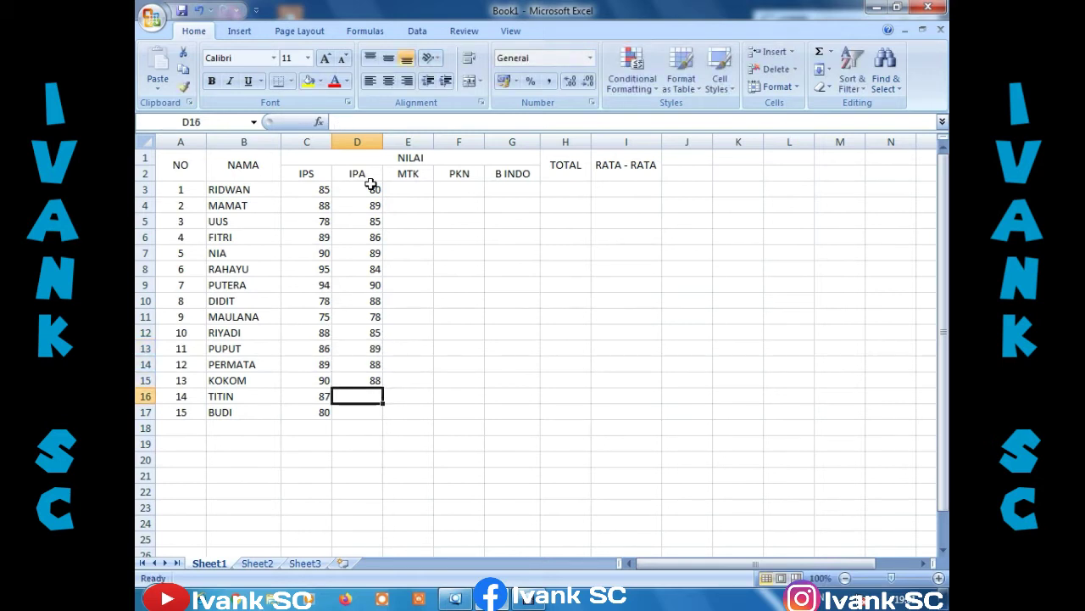
pyautogui.write('87')
pyautogui.press('Return')
pyautogui.write('90')
pyautogui.press('Return')
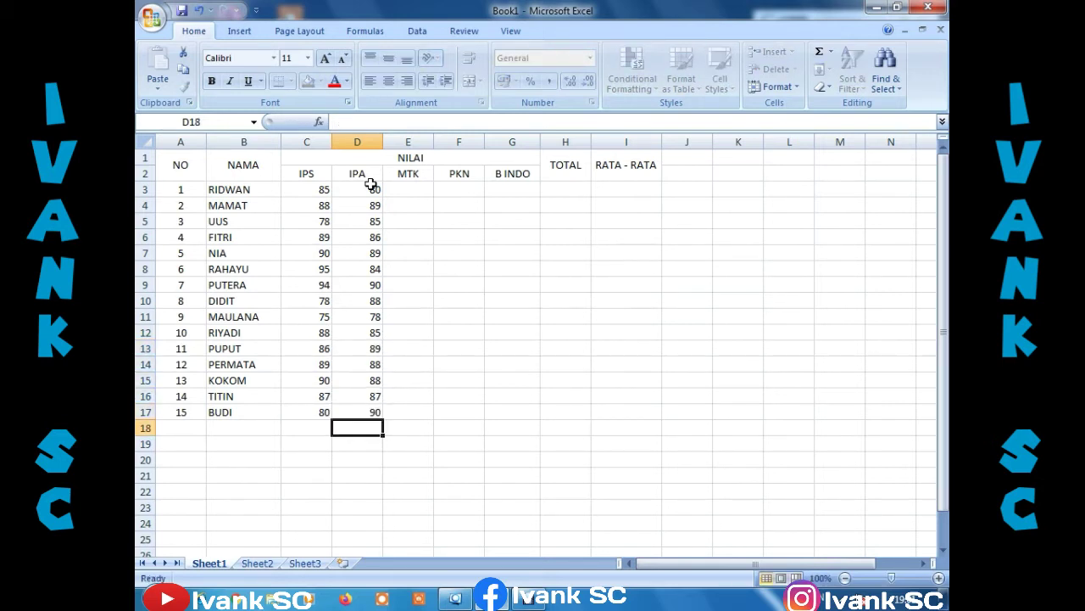
# Enter the MTK scores 88, 90 and 94 for students 1 to 3 in E3:E5.
pyautogui.click(423, 190)
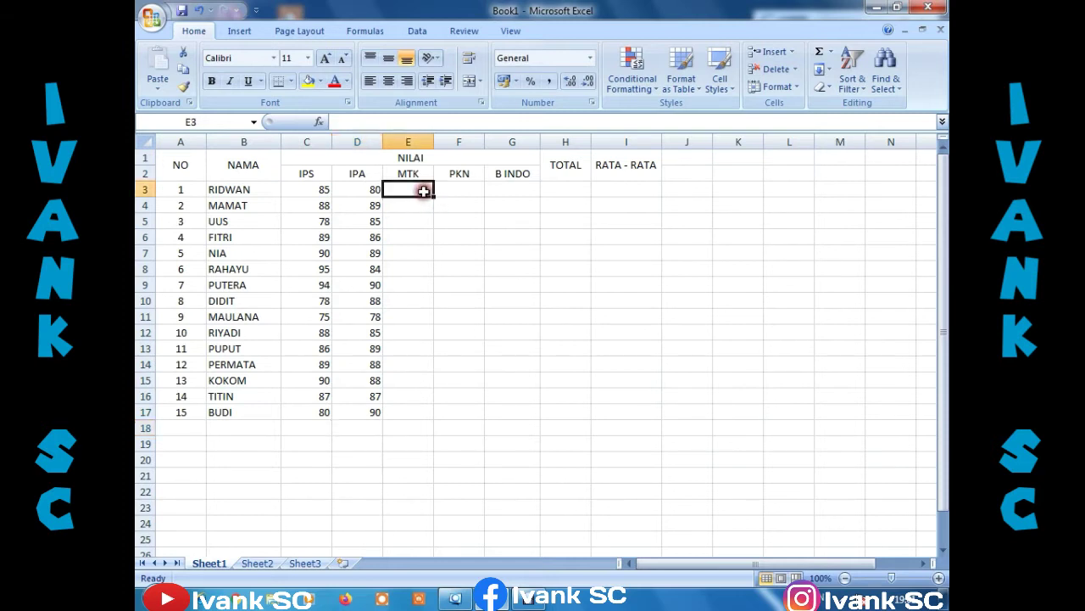
pyautogui.write('88')
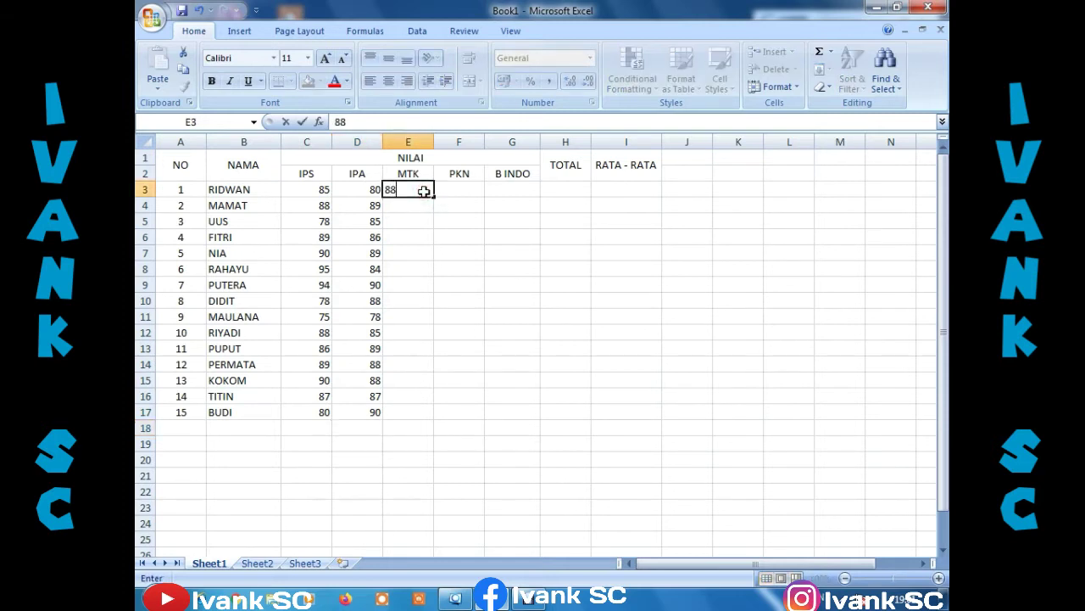
pyautogui.press('Return')
pyautogui.write('90')
pyautogui.press('Return')
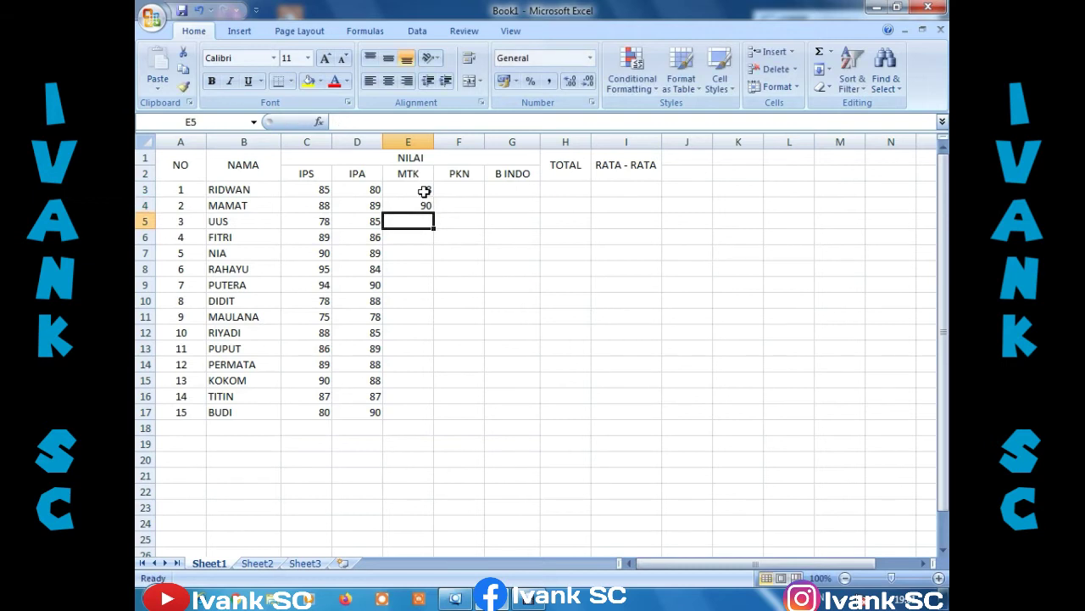
pyautogui.write('9')
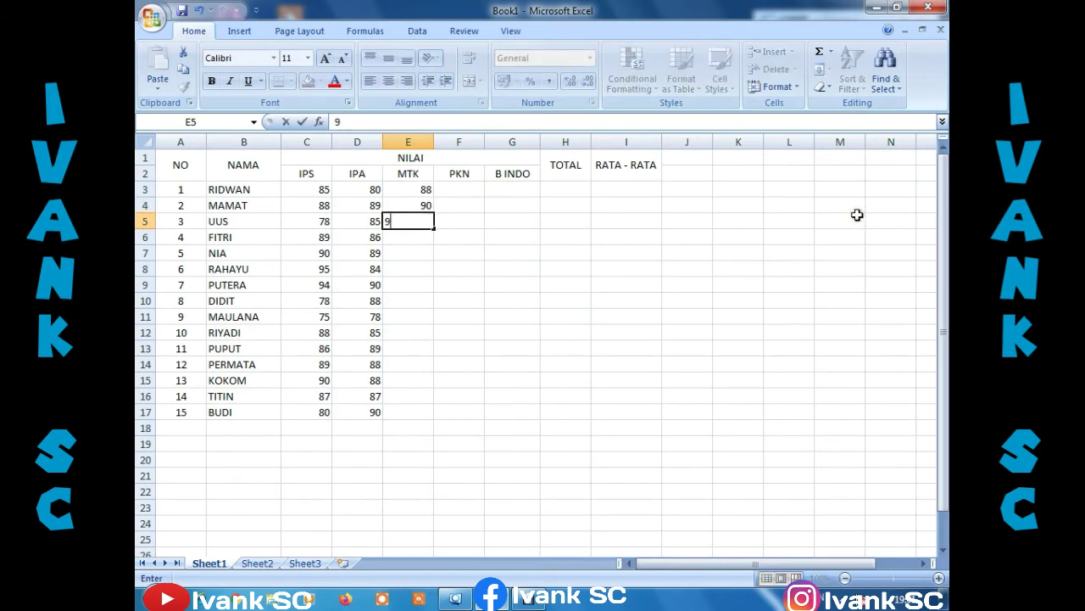
pyautogui.write('4')
pyautogui.press('Return')
# Enter the MTK scores 89, 88 and 89 for students 4 to 6 in E6:E8.
pyautogui.write('8')
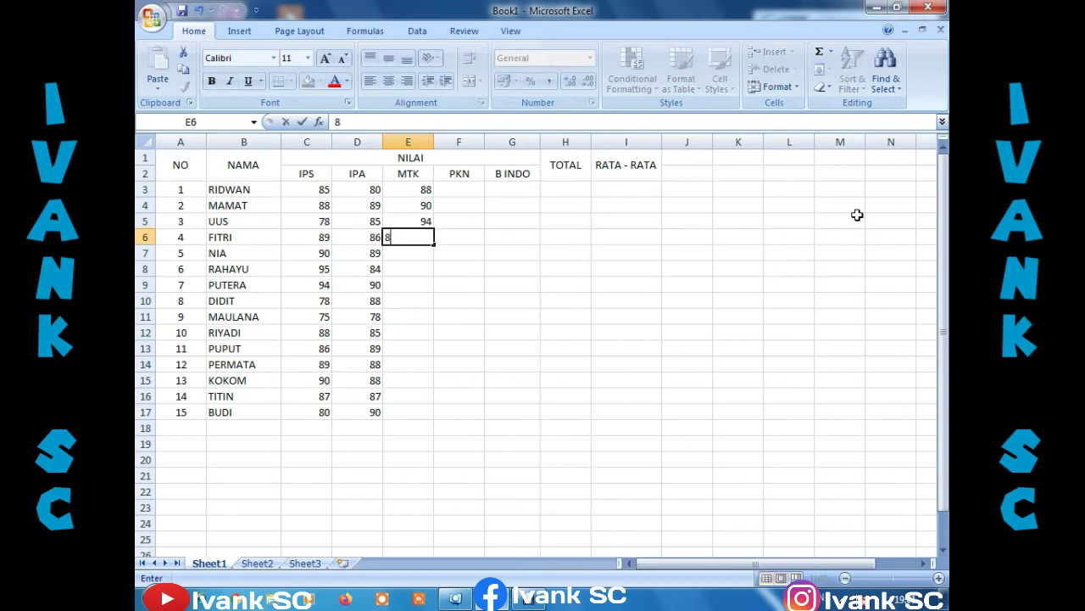
pyautogui.write('9')
pyautogui.press('Return')
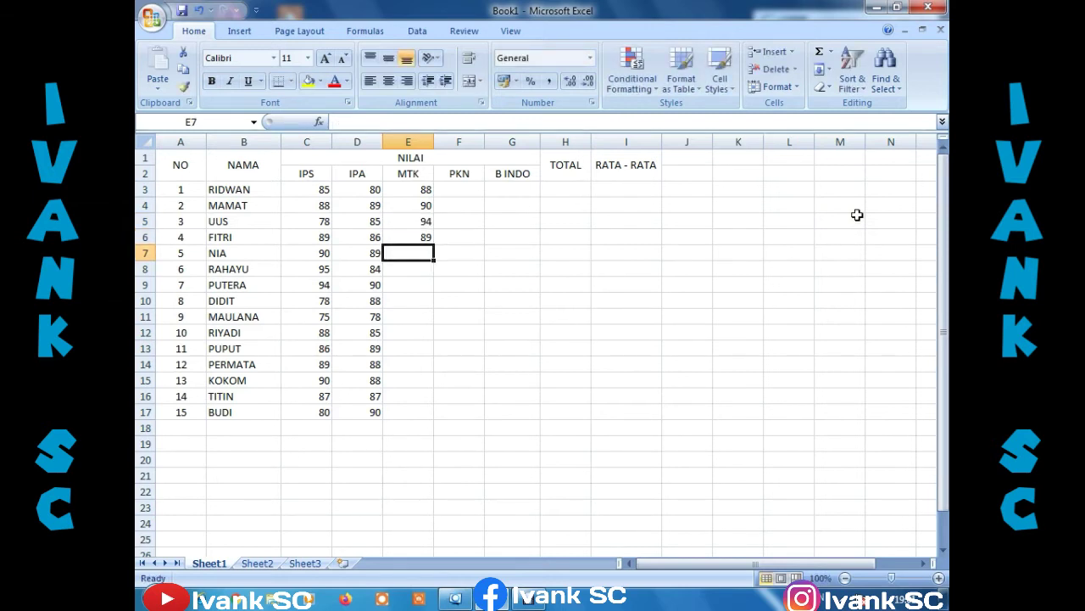
pyautogui.write('88')
pyautogui.press('Return')
pyautogui.write('89')
pyautogui.press('Return')
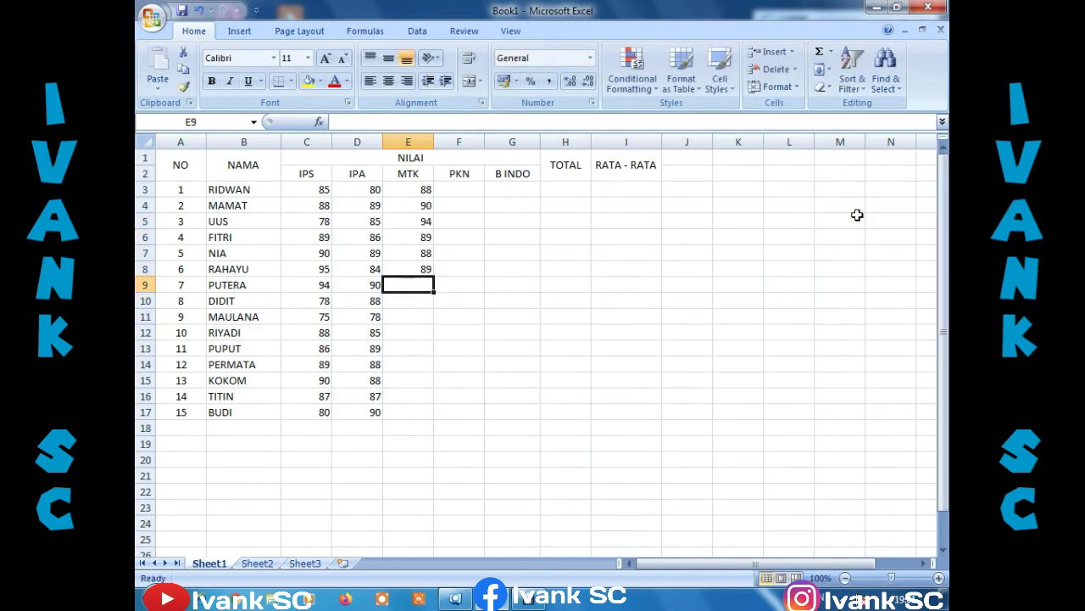
# Enter the MTK scores 90, 88 and 89 for students 7 to 9 in E9:E11.
pyautogui.write('90')
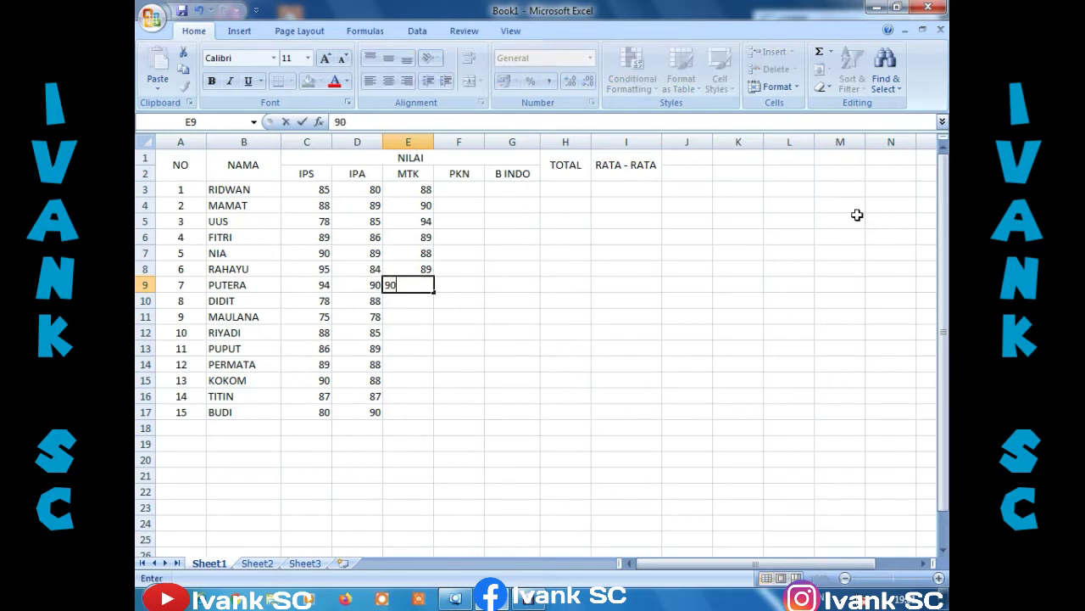
pyautogui.press('Return')
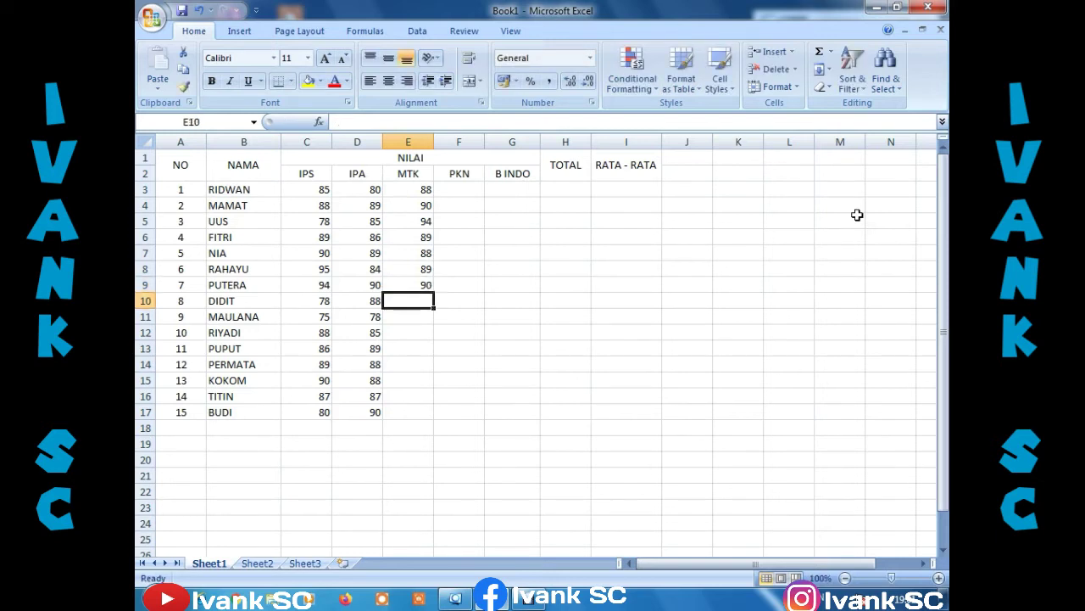
pyautogui.write('88')
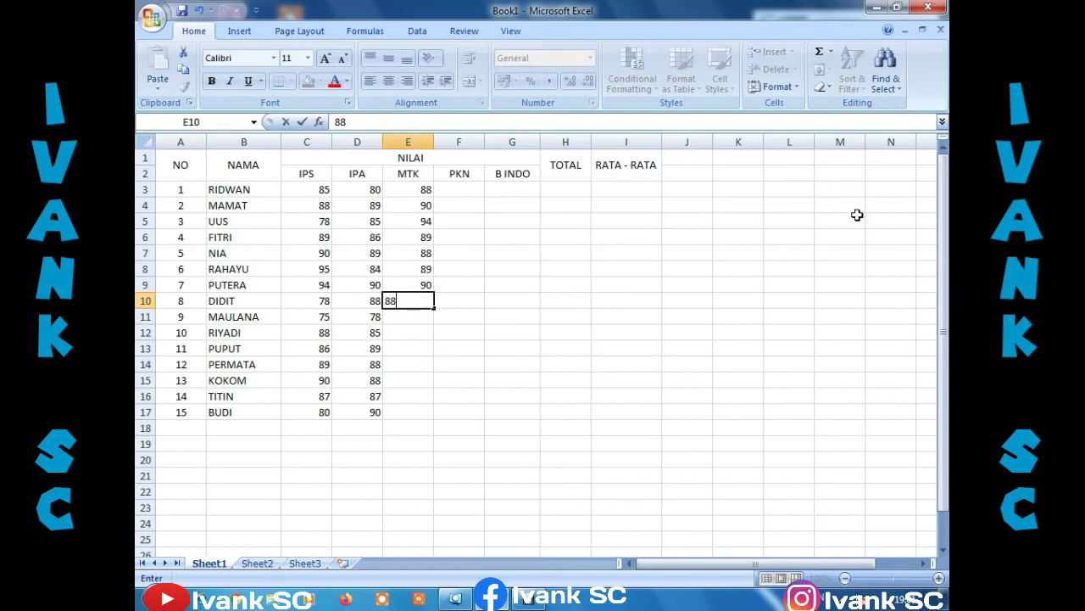
pyautogui.press('Return')
pyautogui.write('89')
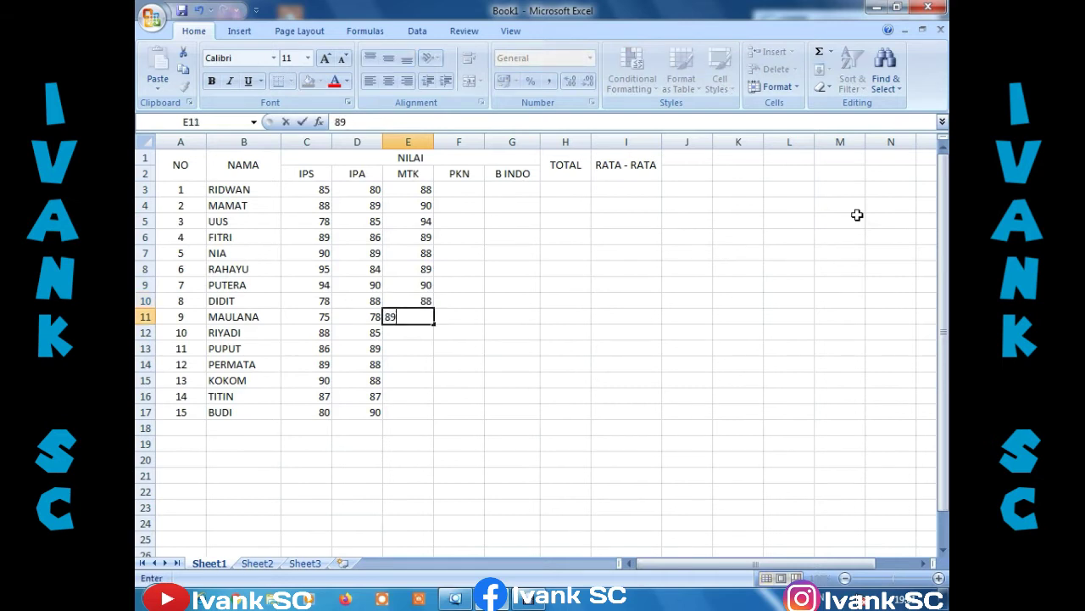
pyautogui.press('Return')
# Enter the MTK scores 88, 87 and 89 for students 10 to 12 in E12:E14.
pyautogui.write('88')
pyautogui.press('Return')
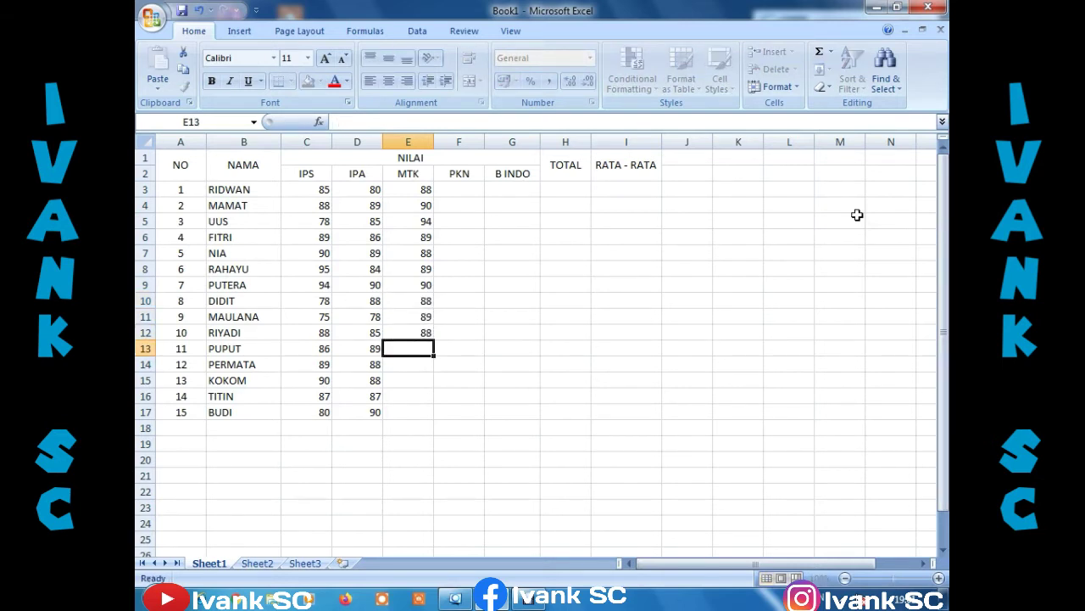
pyautogui.write('87')
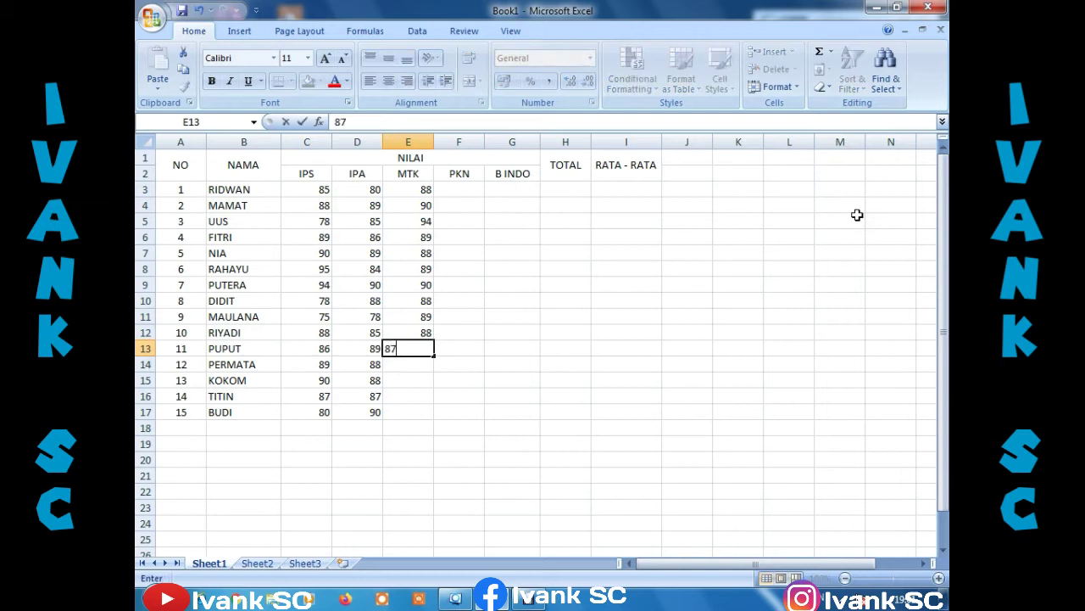
pyautogui.press('Return')
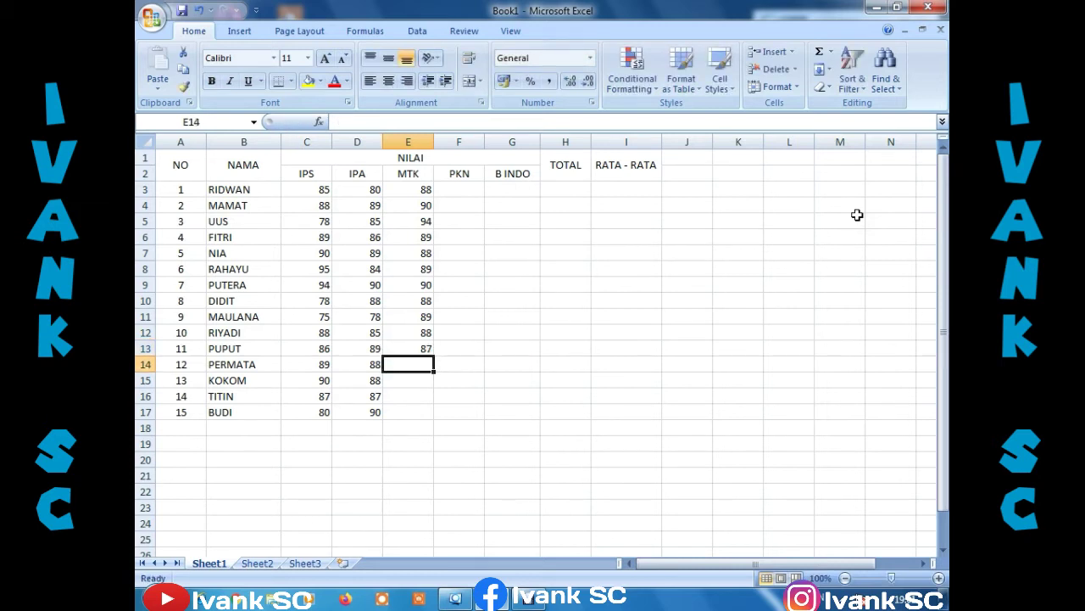
pyautogui.write('89')
pyautogui.press('Return')
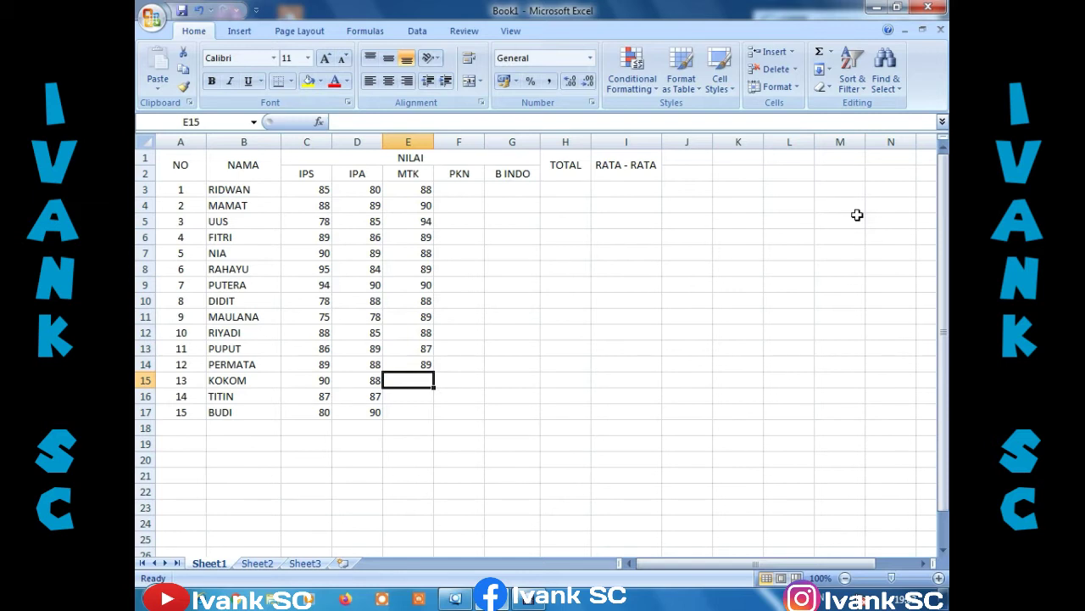
# Complete the MTK column with the scores 94, 90 and 88 for students 13 to 15 in E15:E17.
pyautogui.write('9')
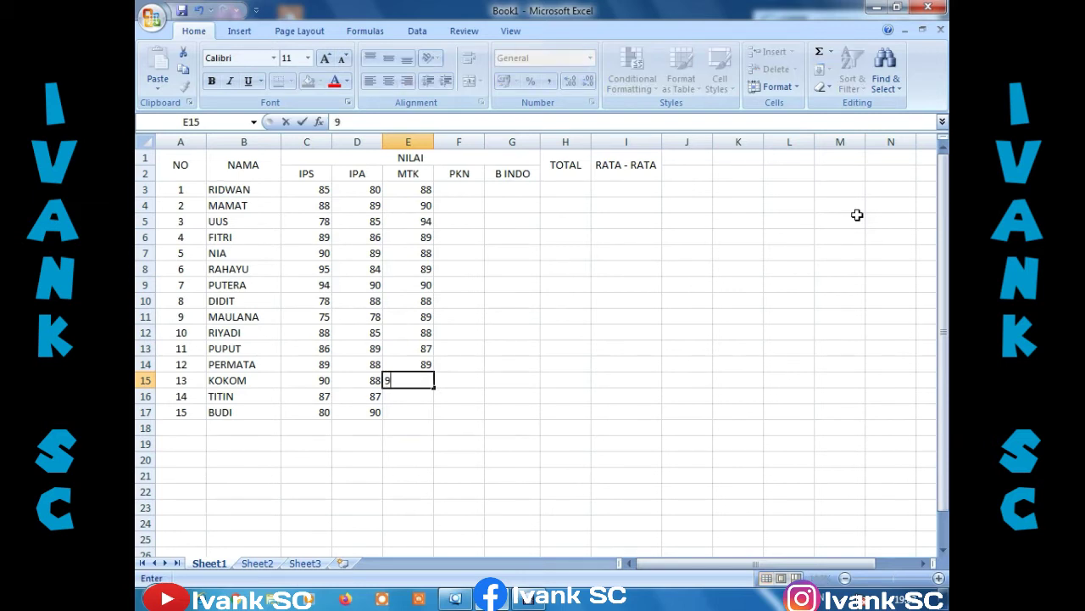
pyautogui.write('4')
pyautogui.press('Return')
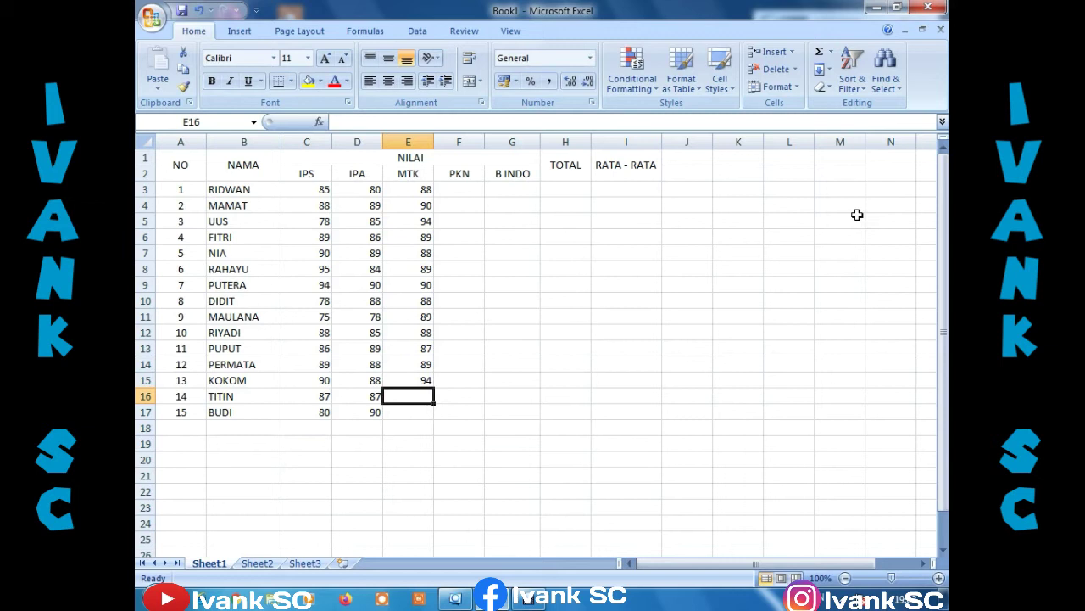
pyautogui.write('90')
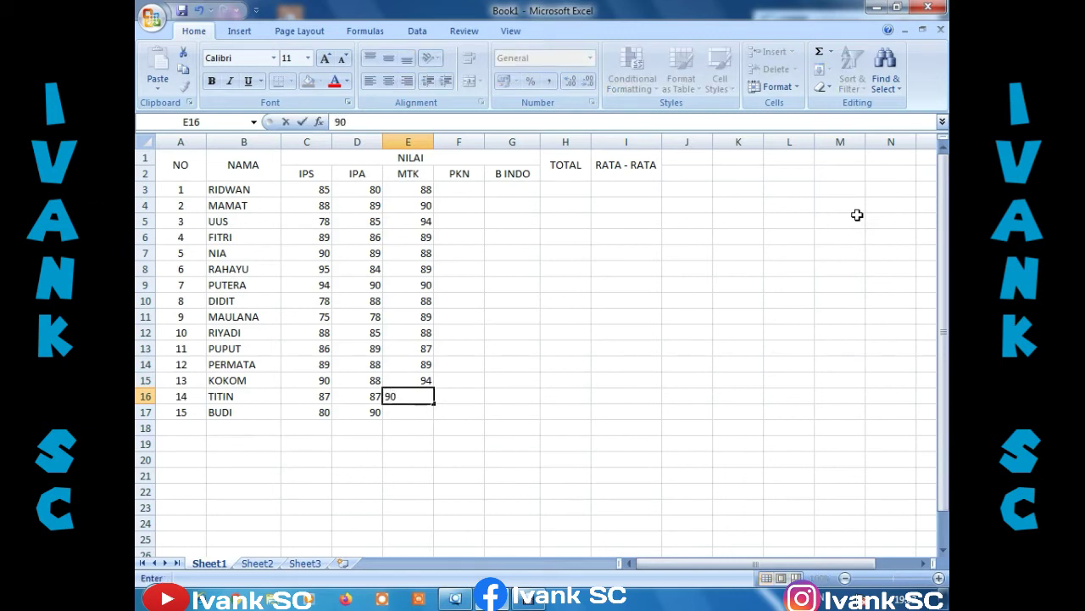
pyautogui.press('Return')
pyautogui.write('88')
pyautogui.press('Return')
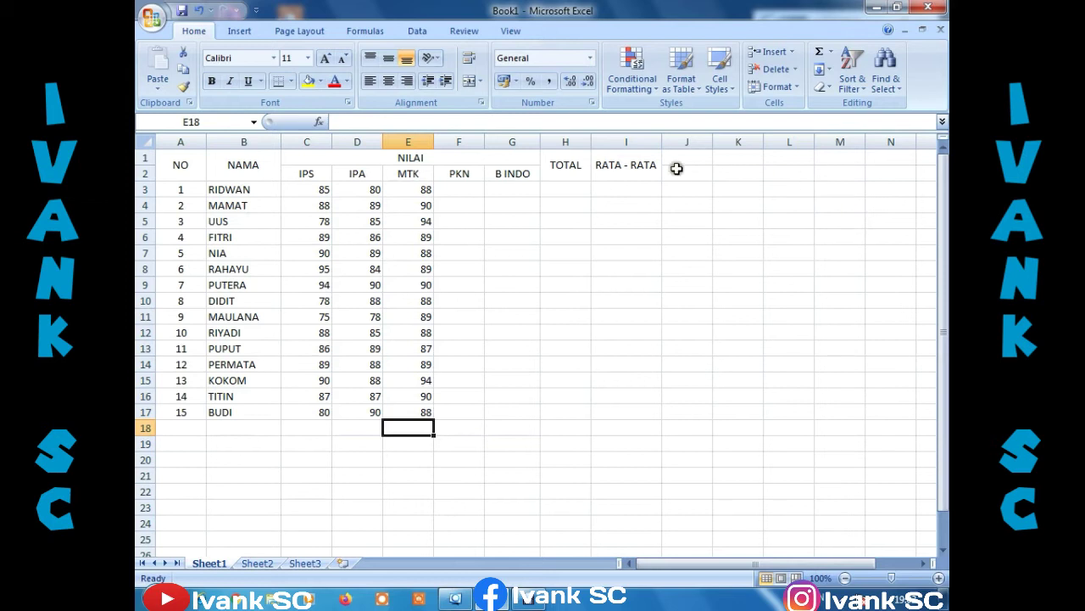
# Enter the PKN scores 90, 88 and 80 for students 1 to 3 in F3:F5.
pyautogui.click(448, 192)
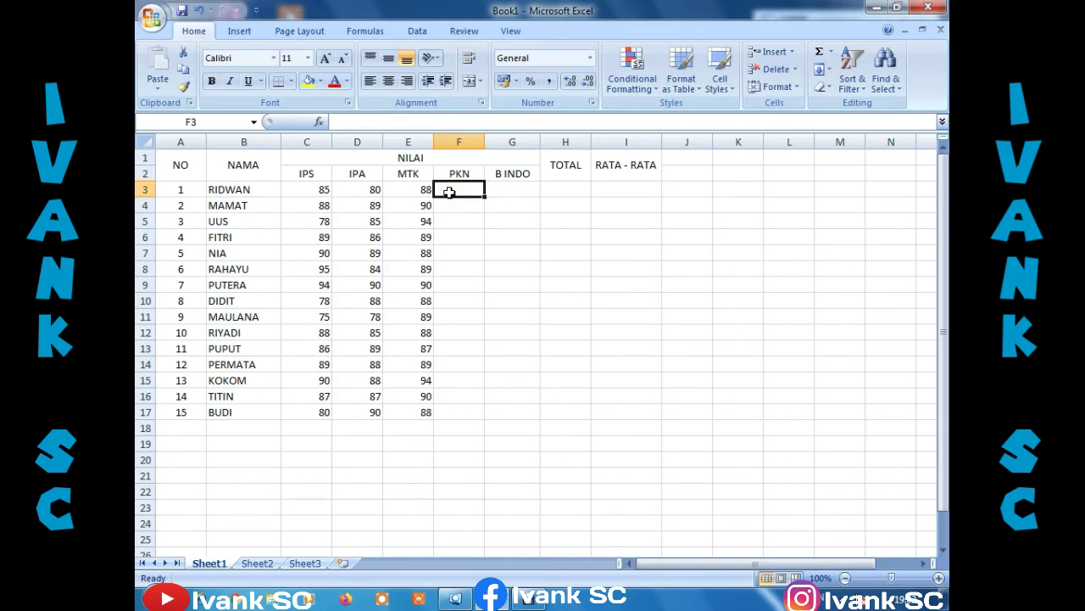
pyautogui.write('90')
pyautogui.press('Return')
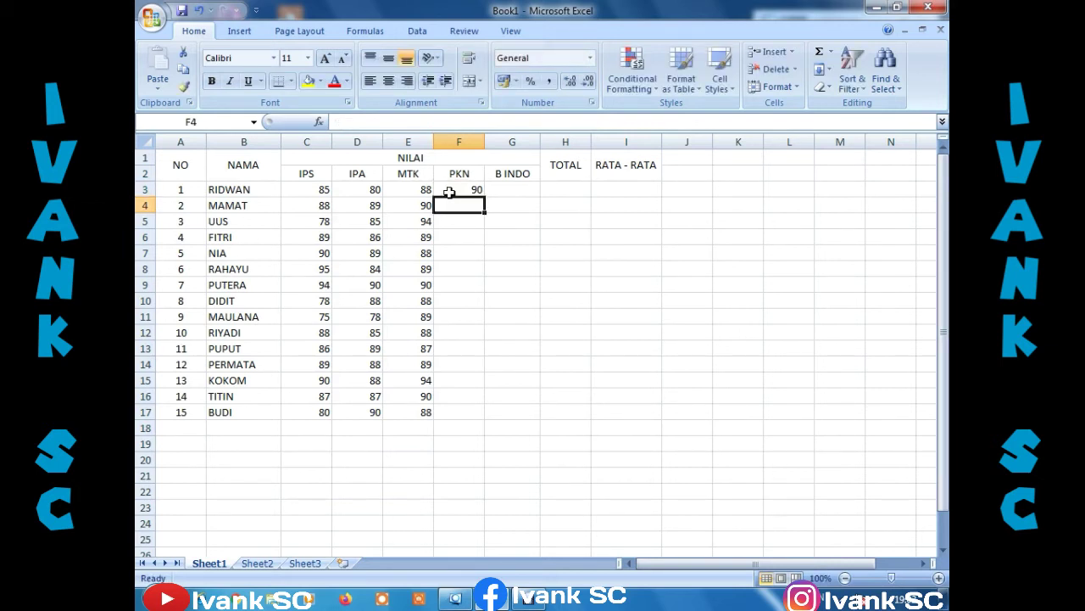
pyautogui.write('88')
pyautogui.press('Return')
pyautogui.write('80')
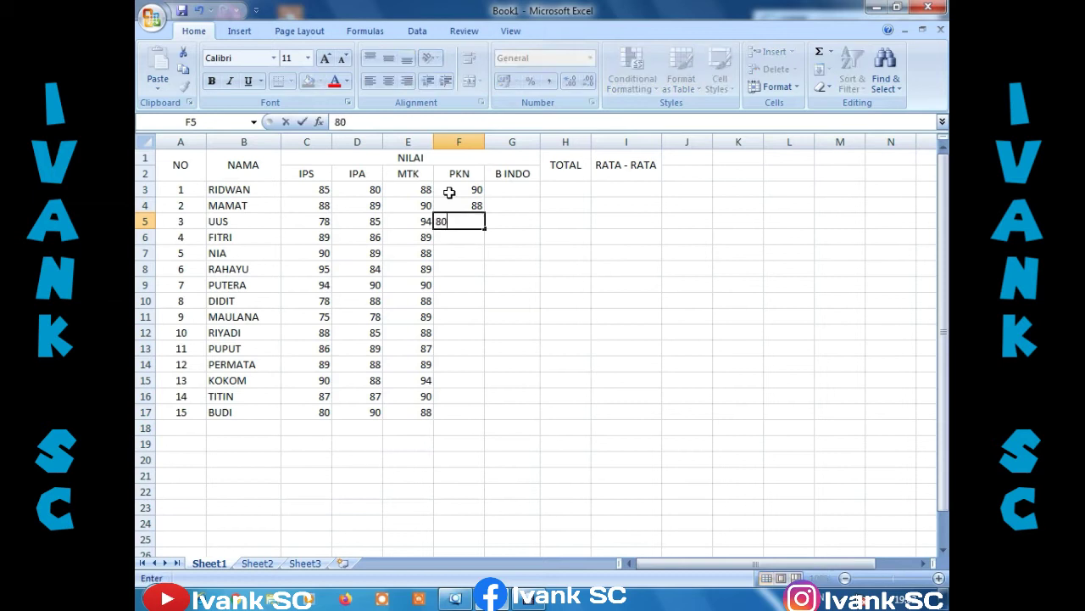
pyautogui.press('Return')
# Enter the PKN scores 89, 88 and 87 for students 4 to 6 in F6:F8.
pyautogui.write('89')
pyautogui.press('Return')
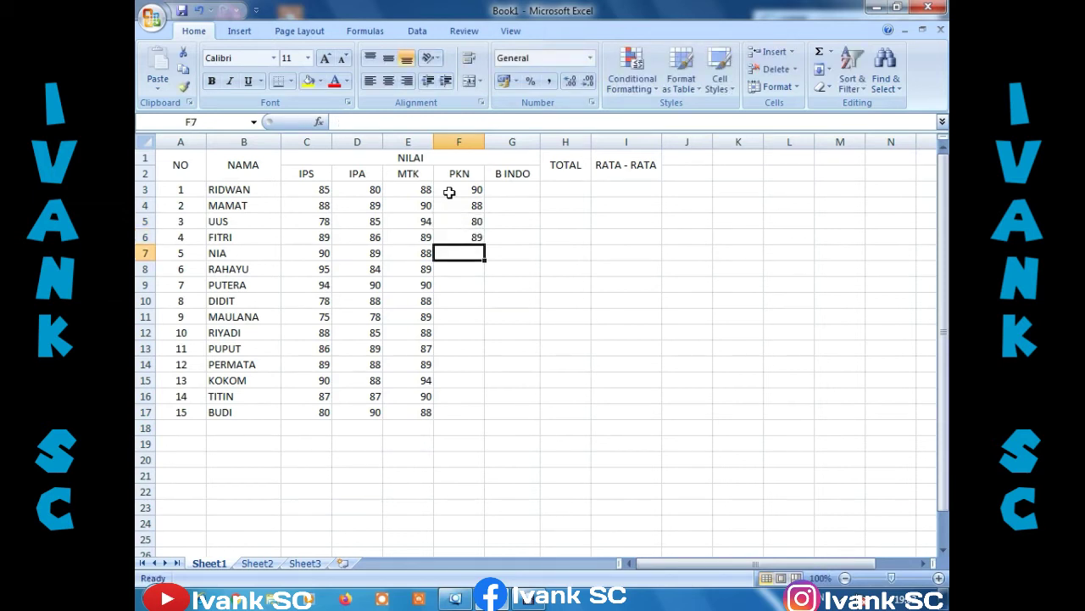
pyautogui.write('88')
pyautogui.press('Return')
pyautogui.write('87')
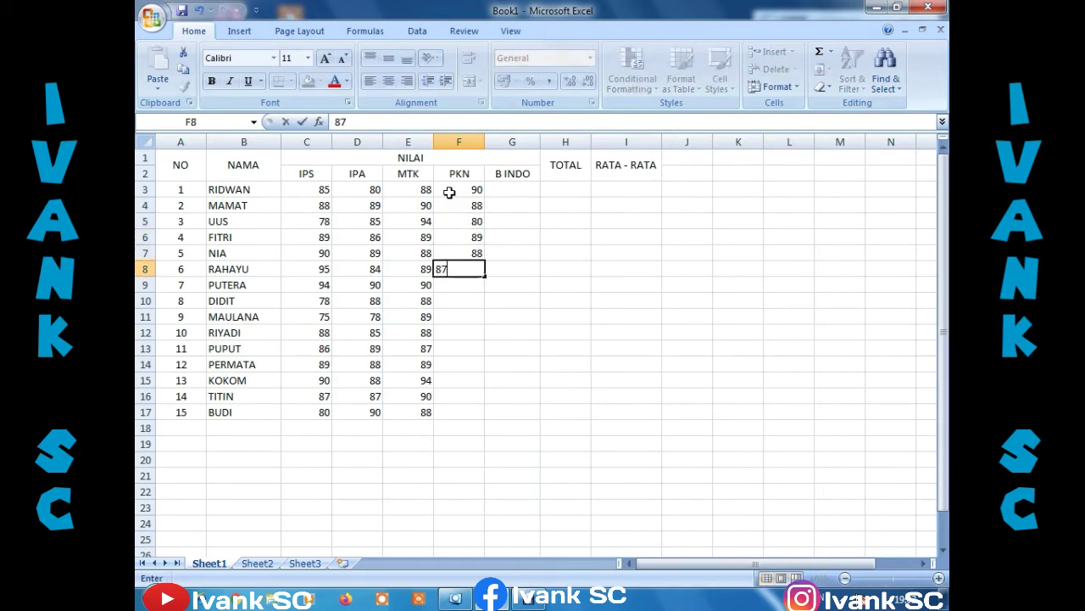
pyautogui.press('Return')
# Enter the PKN scores 77, 85 and 90 for students 7 to 9 in F9:F11.
pyautogui.write('7')
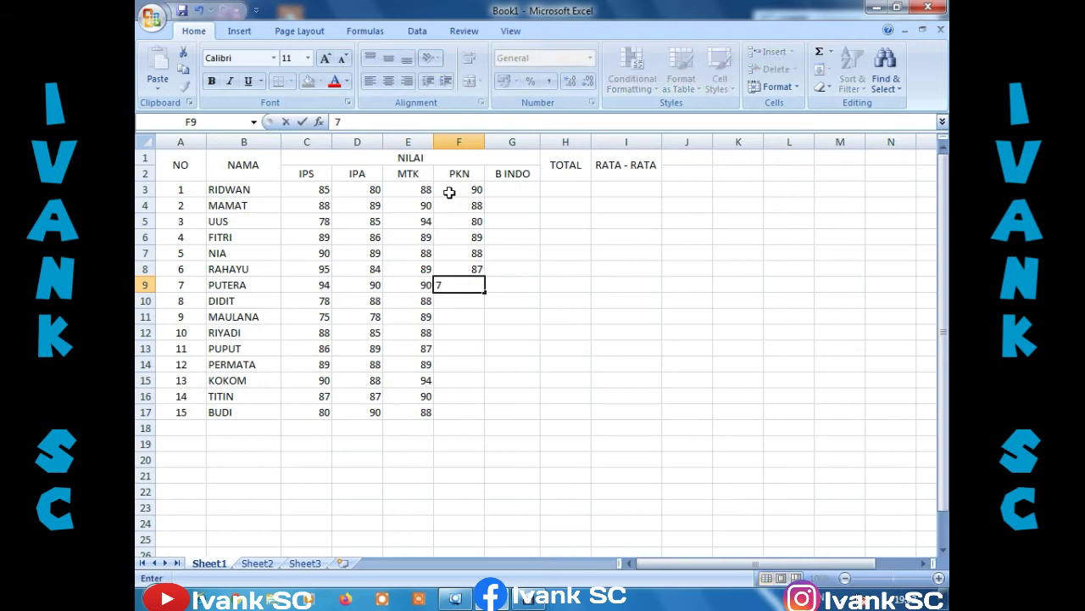
pyautogui.write('7')
pyautogui.press('Return')
pyautogui.write('85')
pyautogui.press('Return')
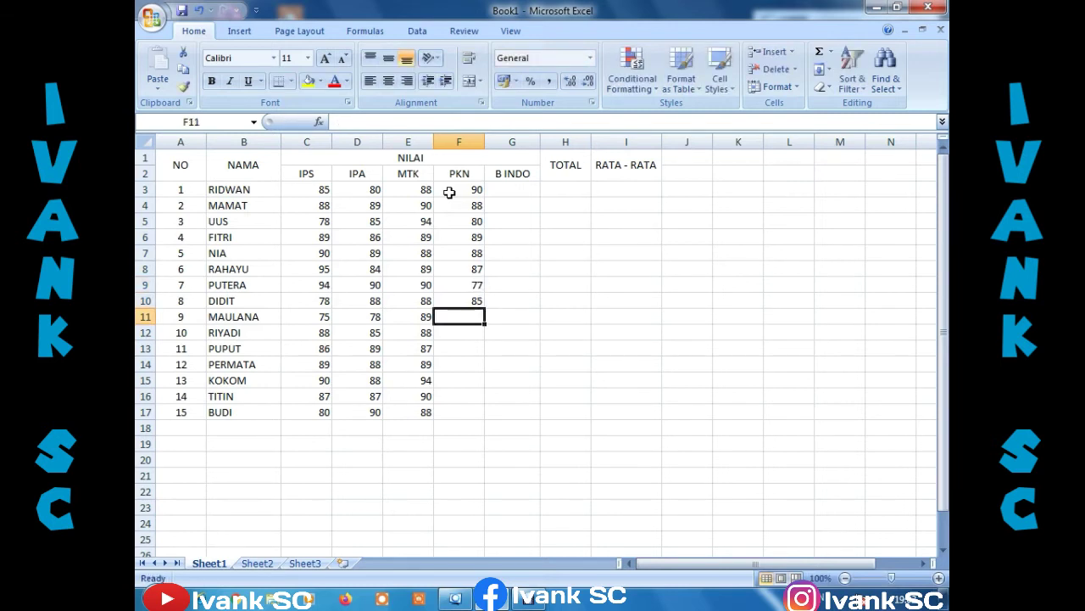
pyautogui.write('90')
pyautogui.press('Return')
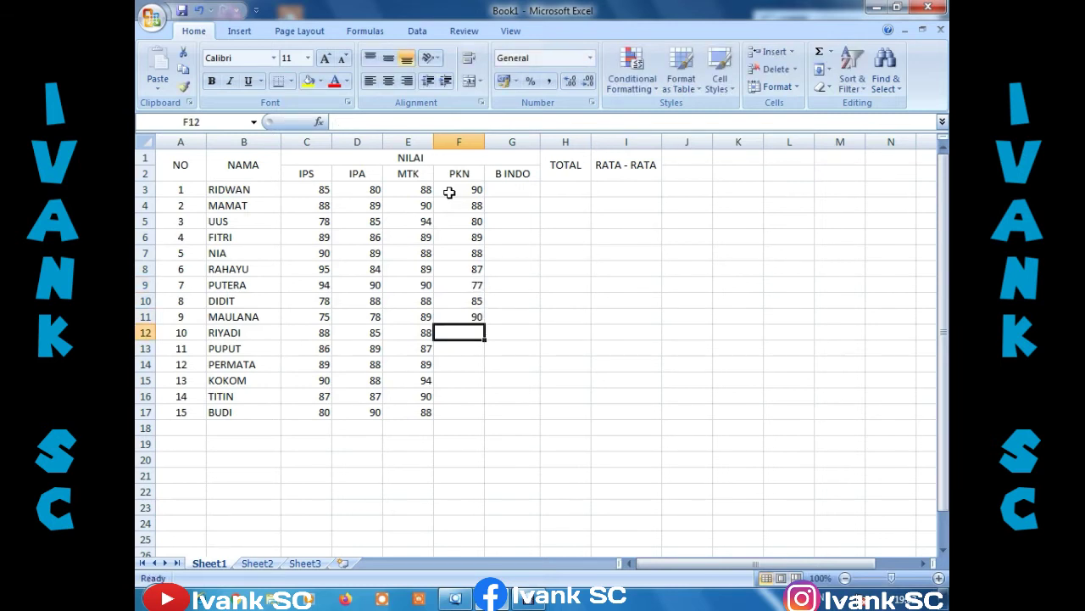
# Enter the PKN scores 88, 94 and 87 for students 10 to 12 in F12:F14.
pyautogui.write('88')
pyautogui.press('Return')
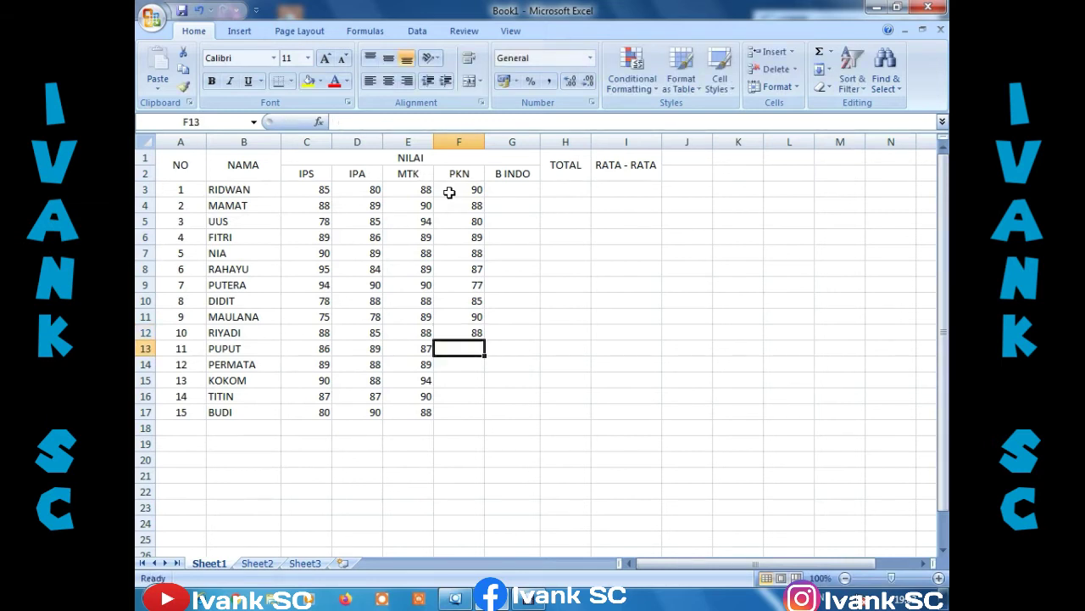
pyautogui.write('94')
pyautogui.press('Return')
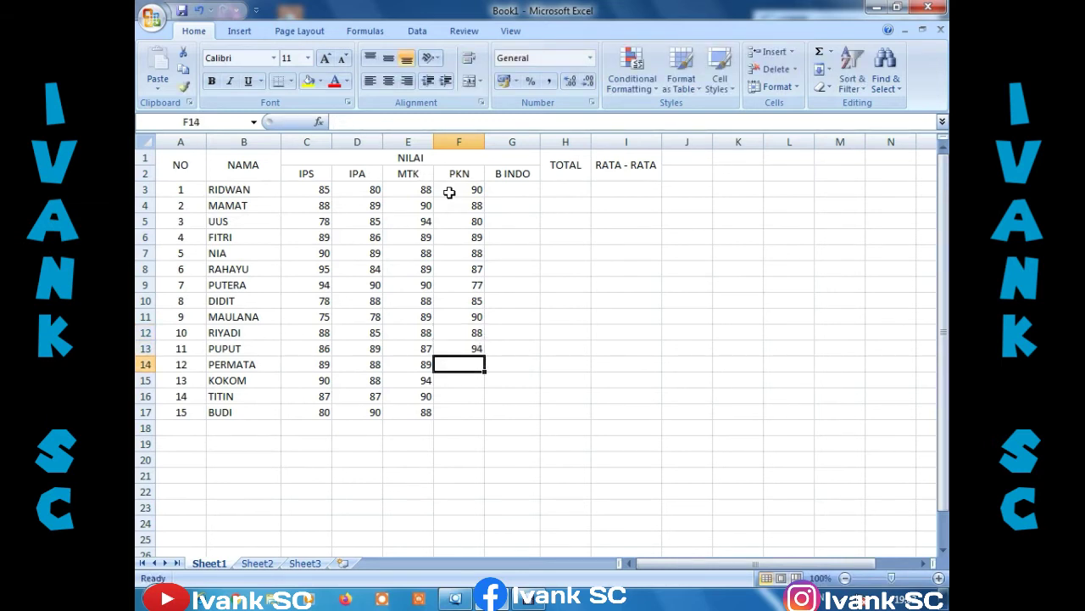
pyautogui.write('87')
pyautogui.press('Return')
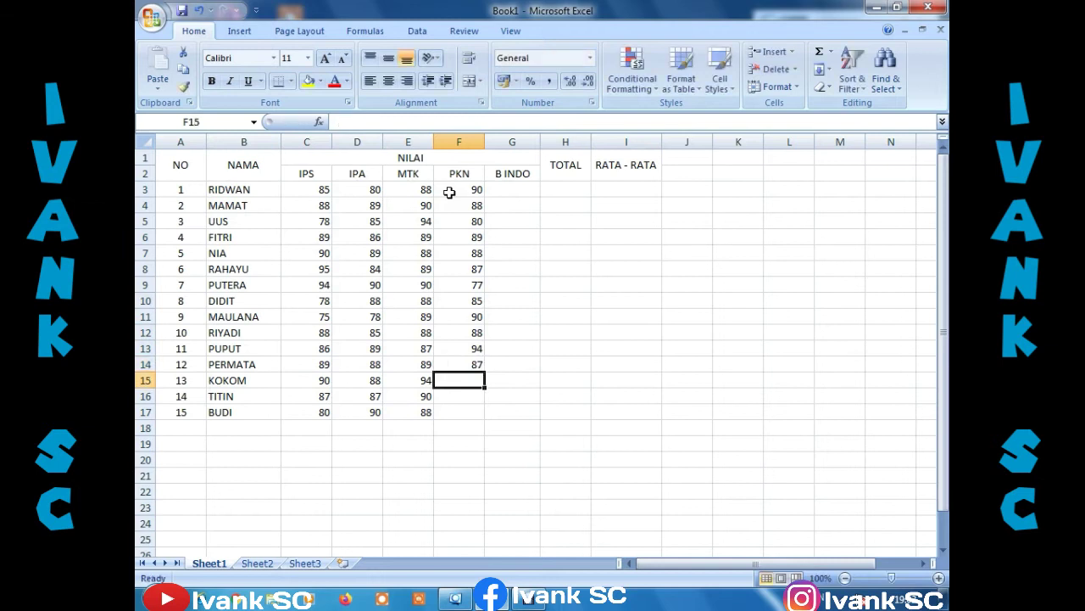
# Complete the PKN column with the scores 80, 88 and 85 for students 13 to 15 in F15:F17.
pyautogui.write('80')
pyautogui.press('Return')
pyautogui.write('88')
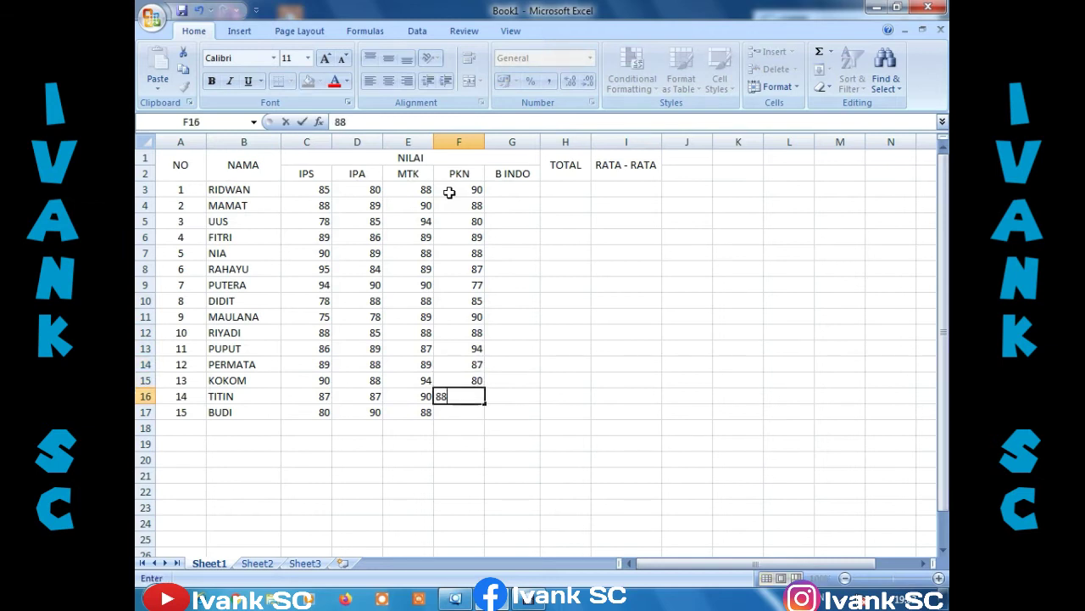
pyautogui.press('Return')
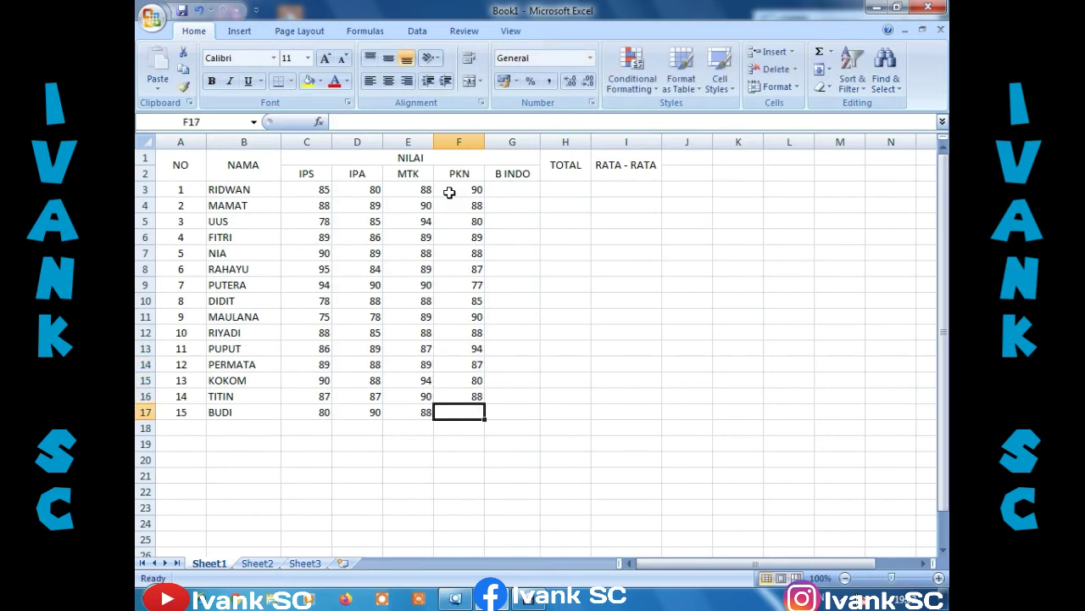
pyautogui.write('8')
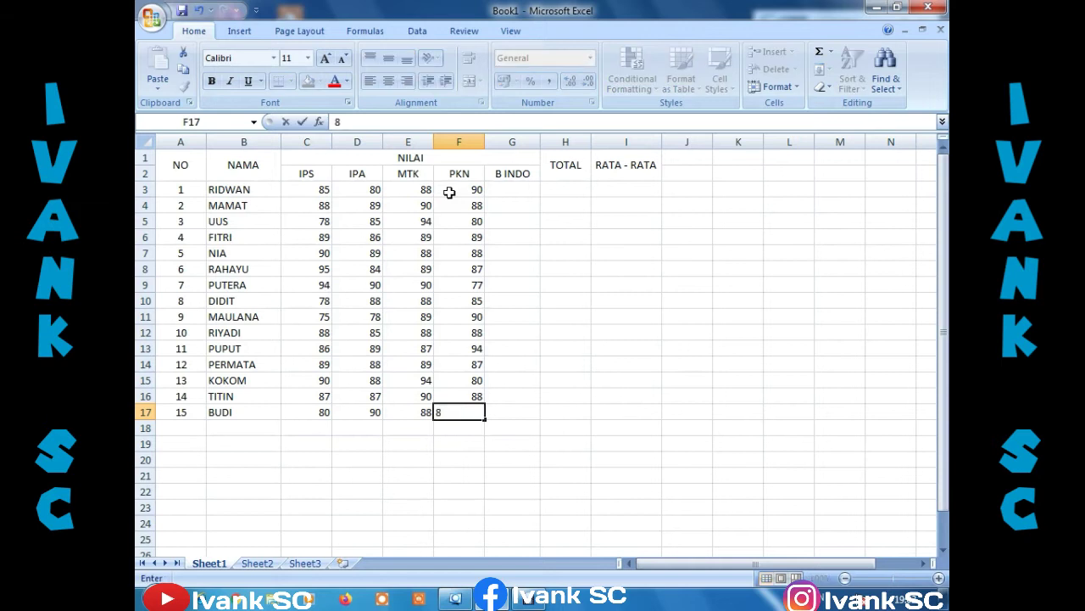
pyautogui.write('5')
pyautogui.press('Return')
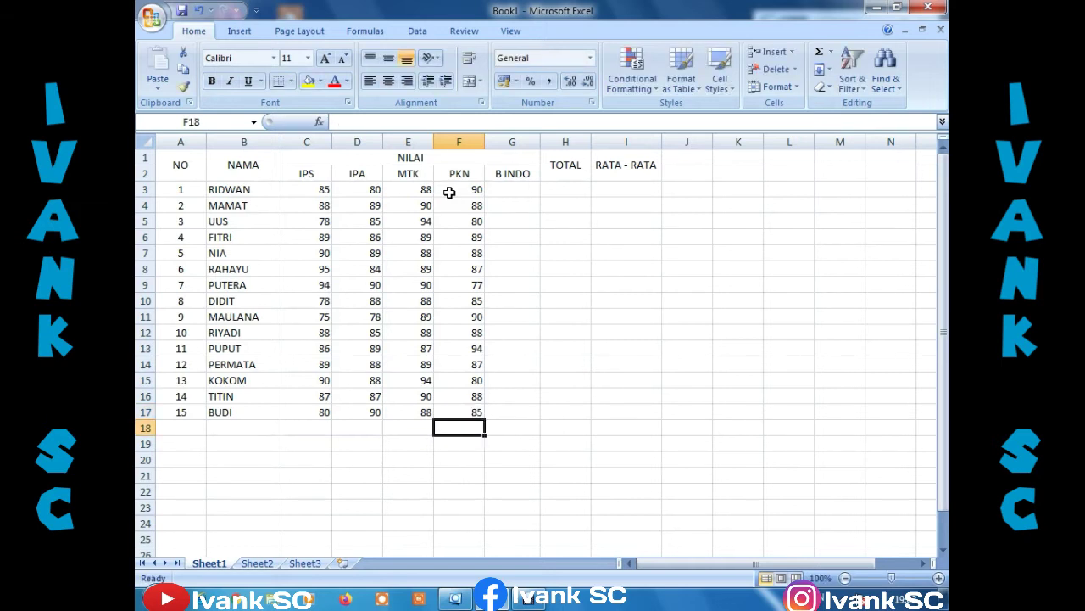
# Enter the B INDO scores 90, 85 and 89 for students 1 to 3 in G3:G5.
pyautogui.click(499, 192)
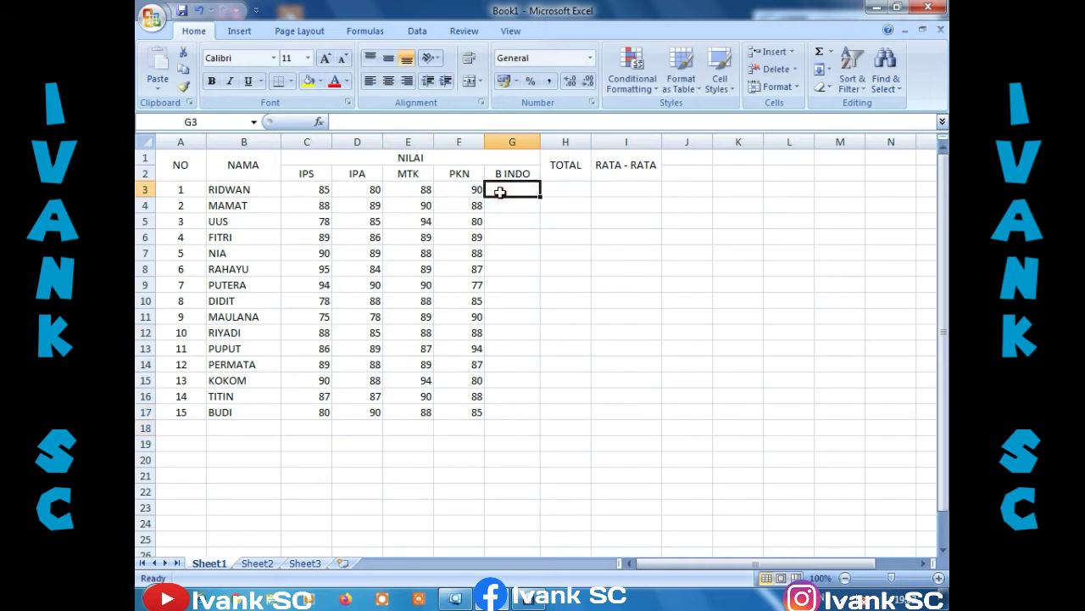
pyautogui.write('9')
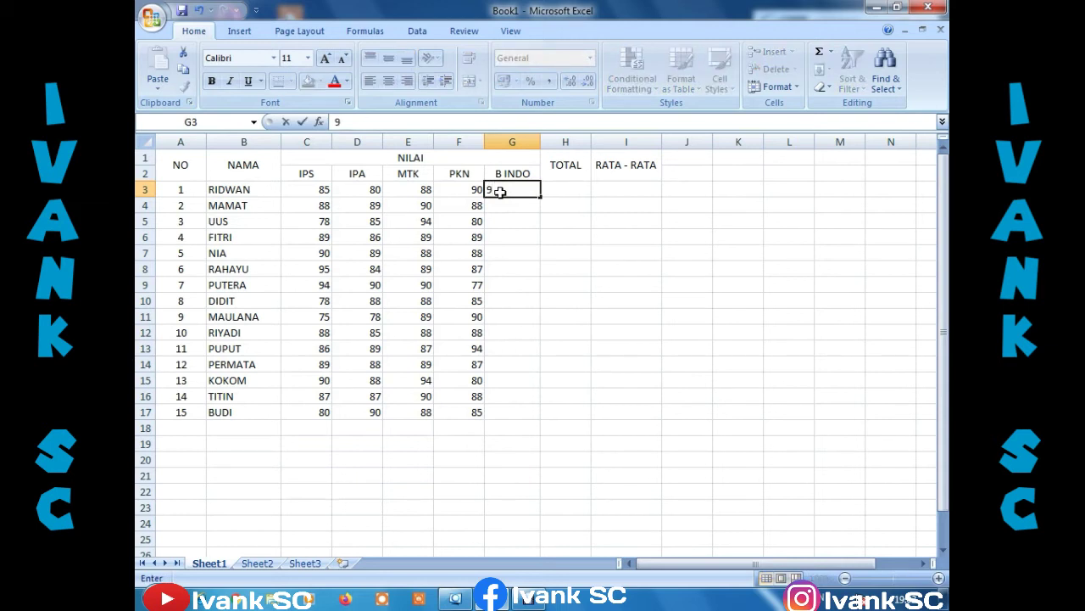
pyautogui.write('0')
pyautogui.press('Return')
pyautogui.write('85')
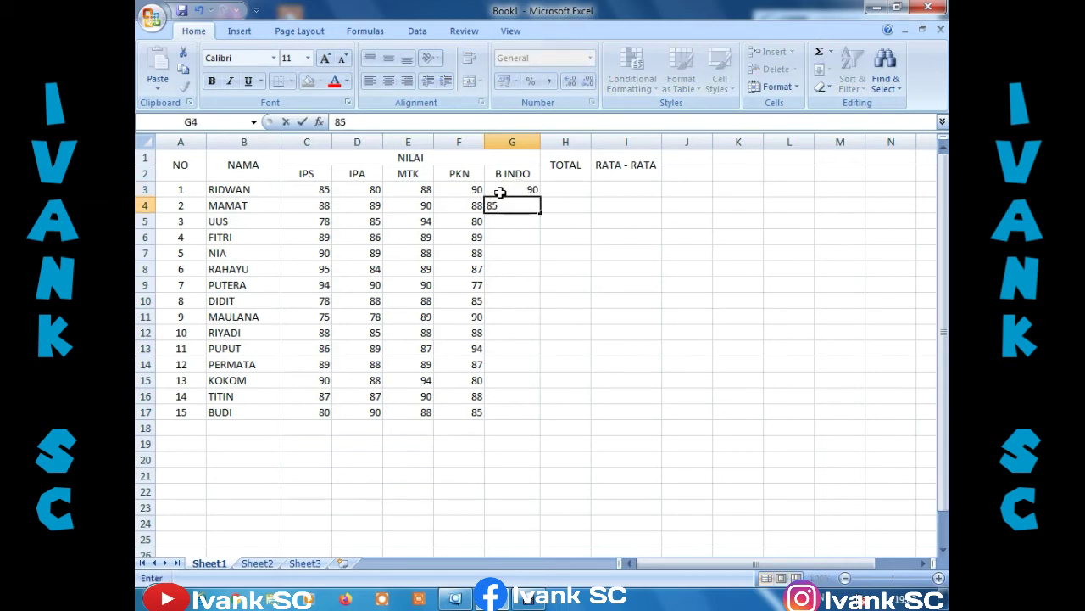
pyautogui.press('Return')
pyautogui.write('89')
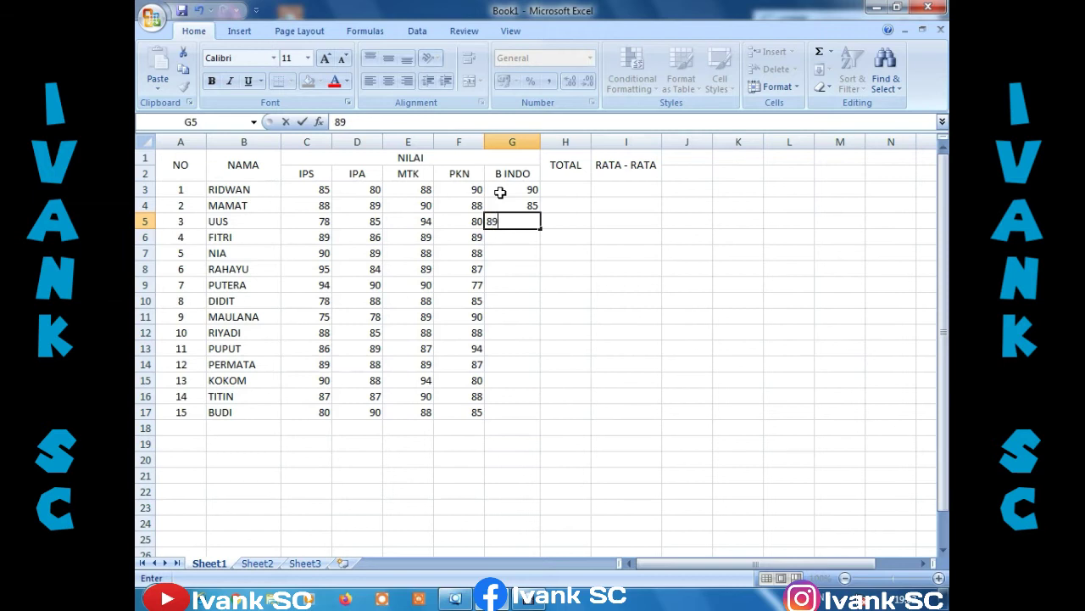
pyautogui.press('Return')
# Enter the B INDO scores 85, 84 and 88 for students 4 to 6 in G6:G8.
pyautogui.write('85')
pyautogui.press('Return')
pyautogui.write('84')
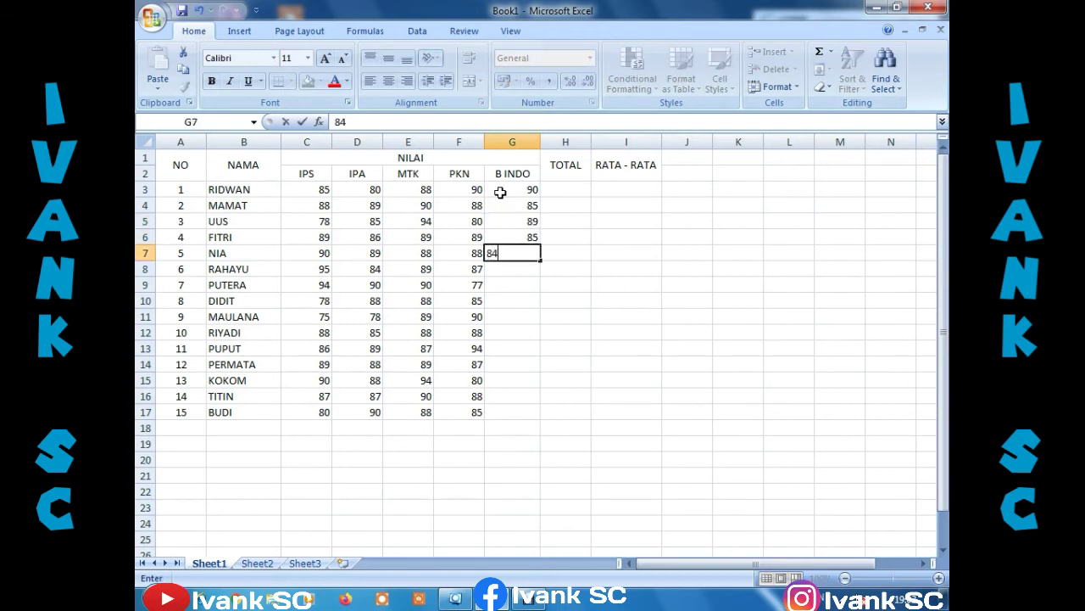
pyautogui.press('Return')
pyautogui.write('88')
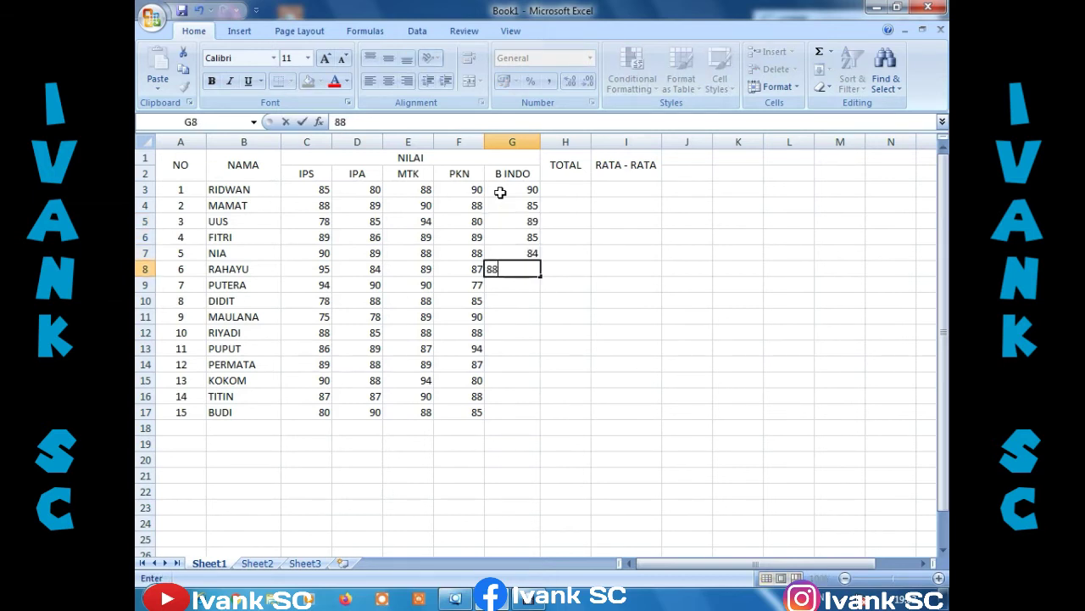
pyautogui.press('Return')
# Enter the B INDO scores 83, 95 and 88 for students 7 to 9 in G9:G11.
pyautogui.write('83')
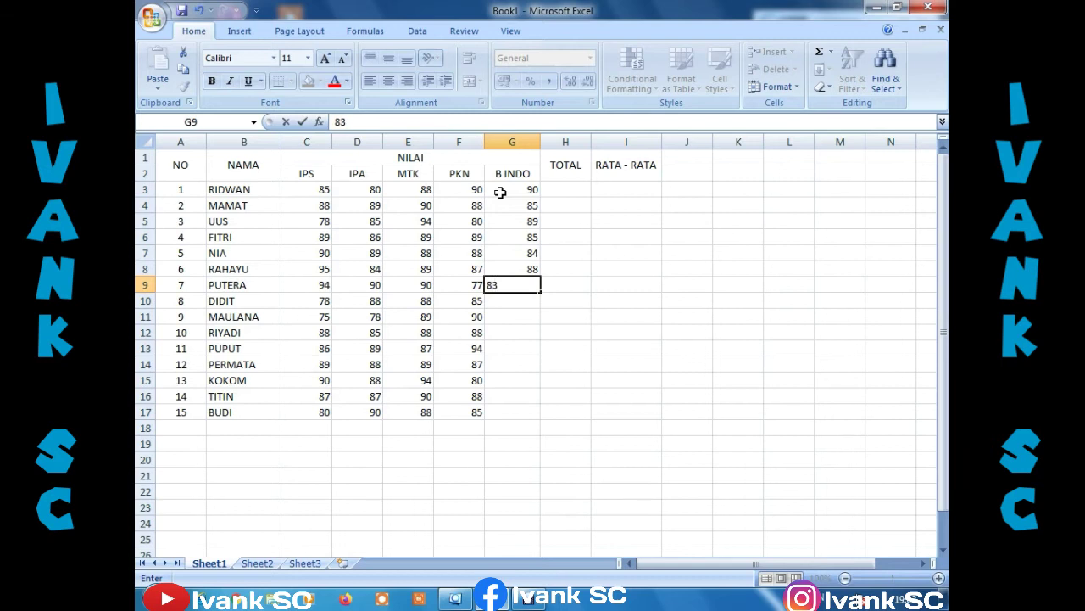
pyautogui.press('Return')
pyautogui.write('95')
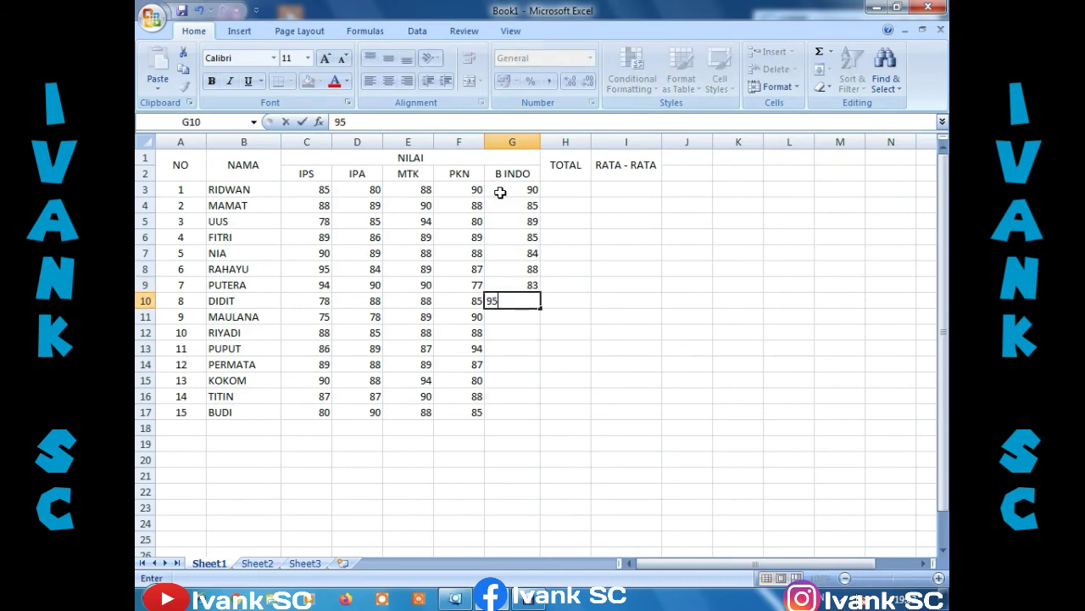
pyautogui.press('Return')
pyautogui.write('88')
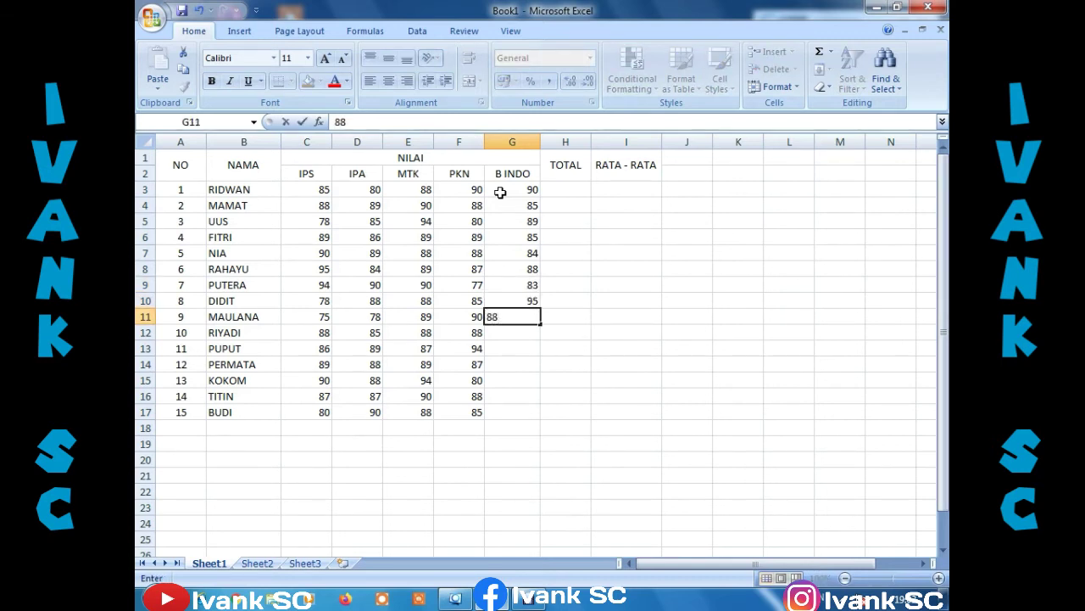
pyautogui.press('Return')
# Enter the B INDO scores 88, 95 and 88 for students 10 to 12 in G12:G14.
pyautogui.write('57')
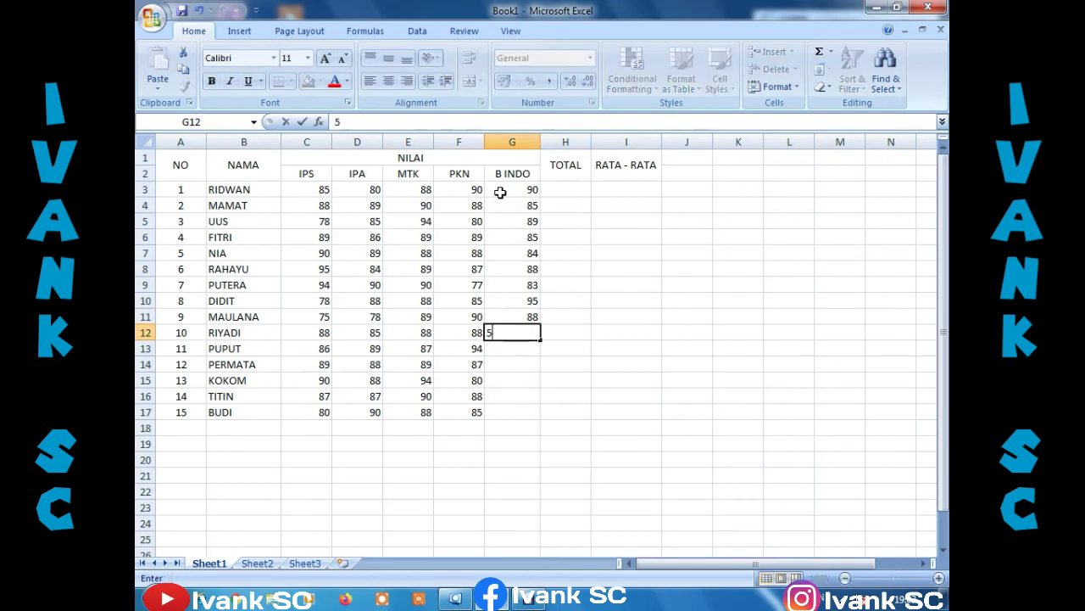
pyautogui.press('BackSpace')
pyautogui.press('BackSpace')
pyautogui.write('88')
pyautogui.press('Return')
pyautogui.write('9')
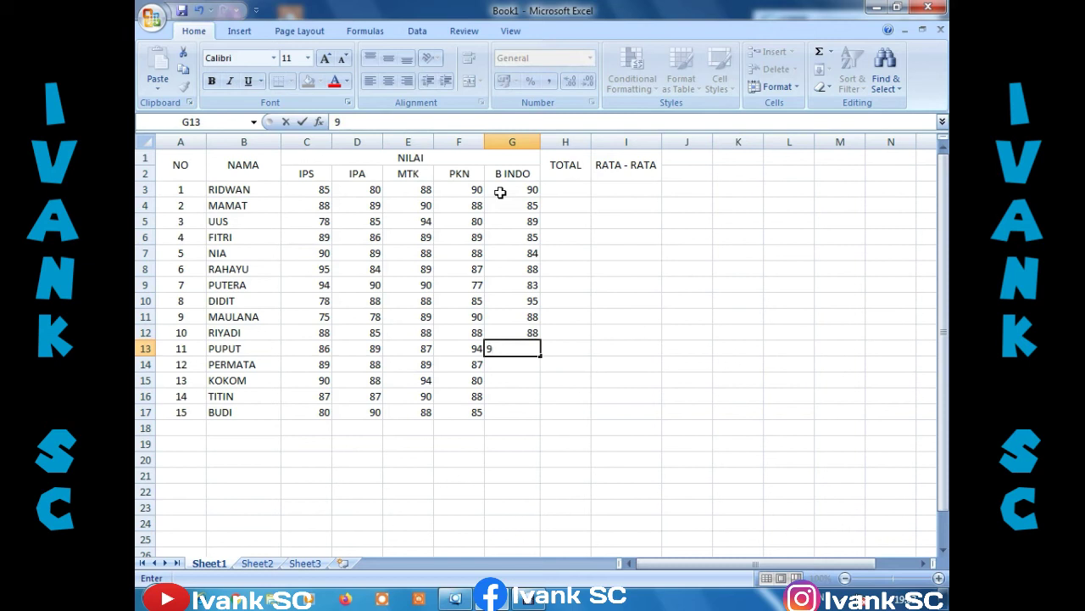
pyautogui.write('5')
pyautogui.press('Return')
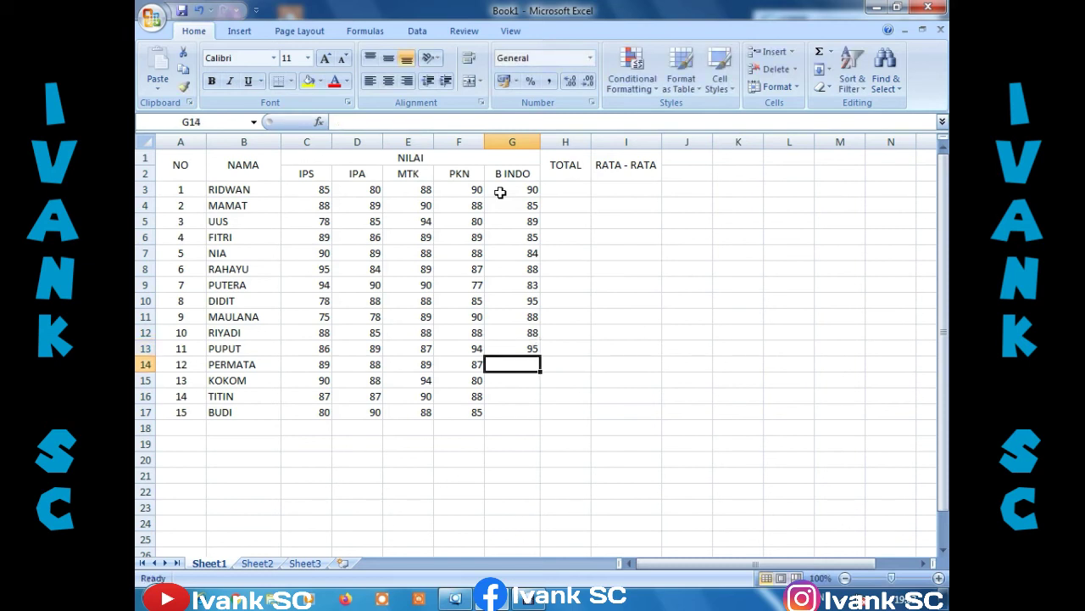
pyautogui.write('88')
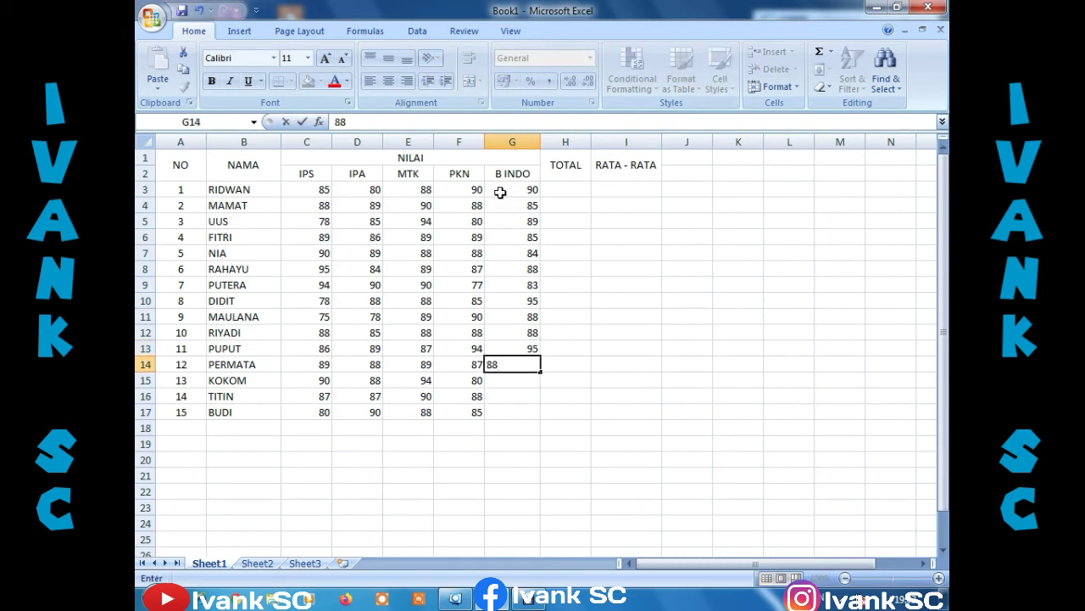
pyautogui.press('Return')
# Complete the B INDO column with the scores 89, 88 and 88 for students 13 to 15 in G15:G17.
pyautogui.write('890')
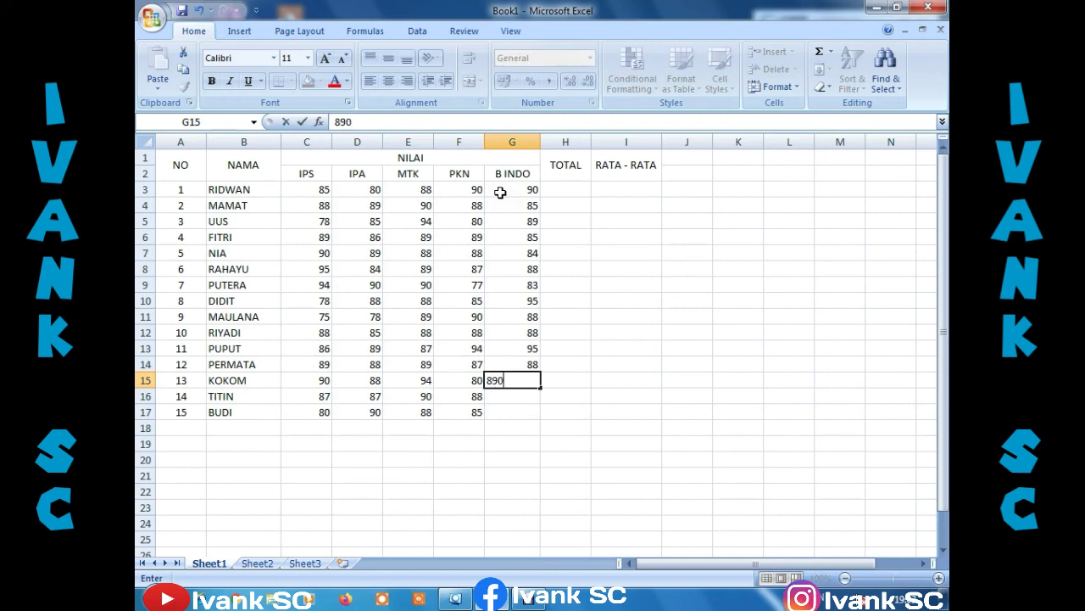
pyautogui.press('BackSpace')
pyautogui.press('Return')
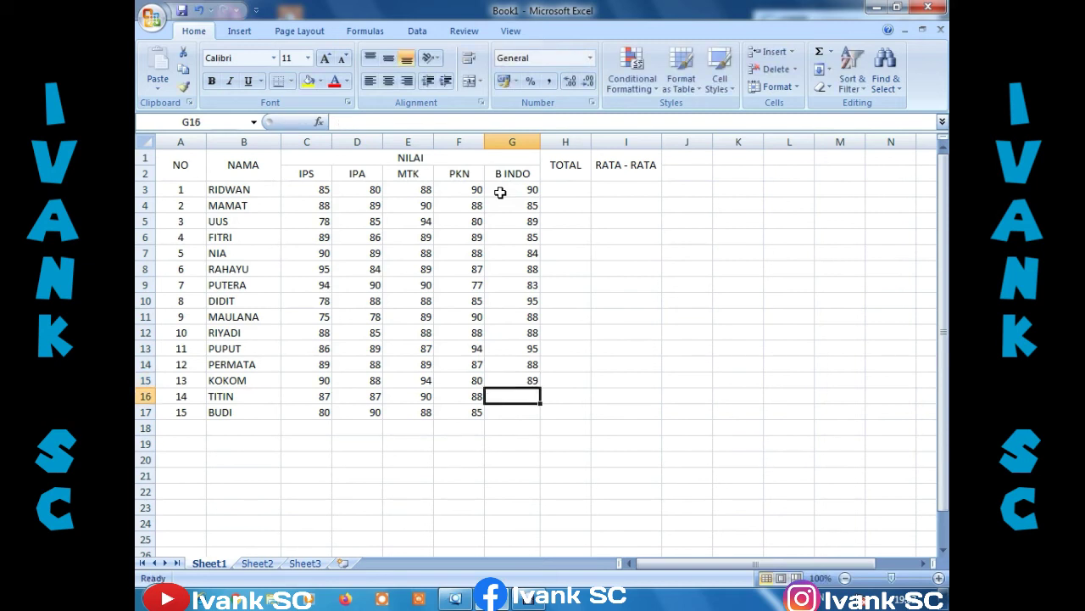
pyautogui.write('88')
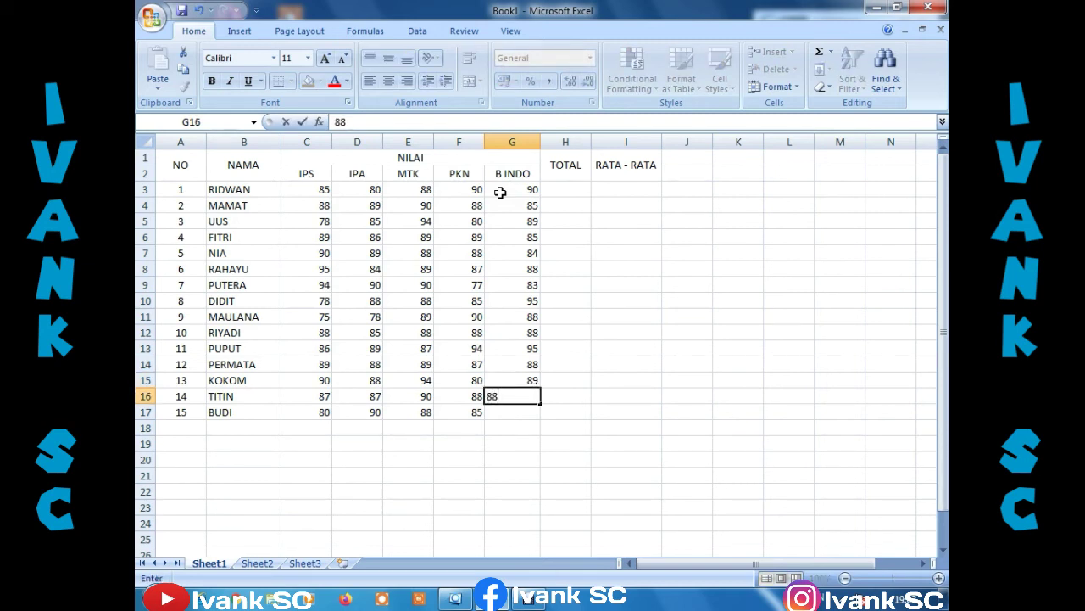
pyautogui.press('Return')
pyautogui.write('88')
pyautogui.press('Return')
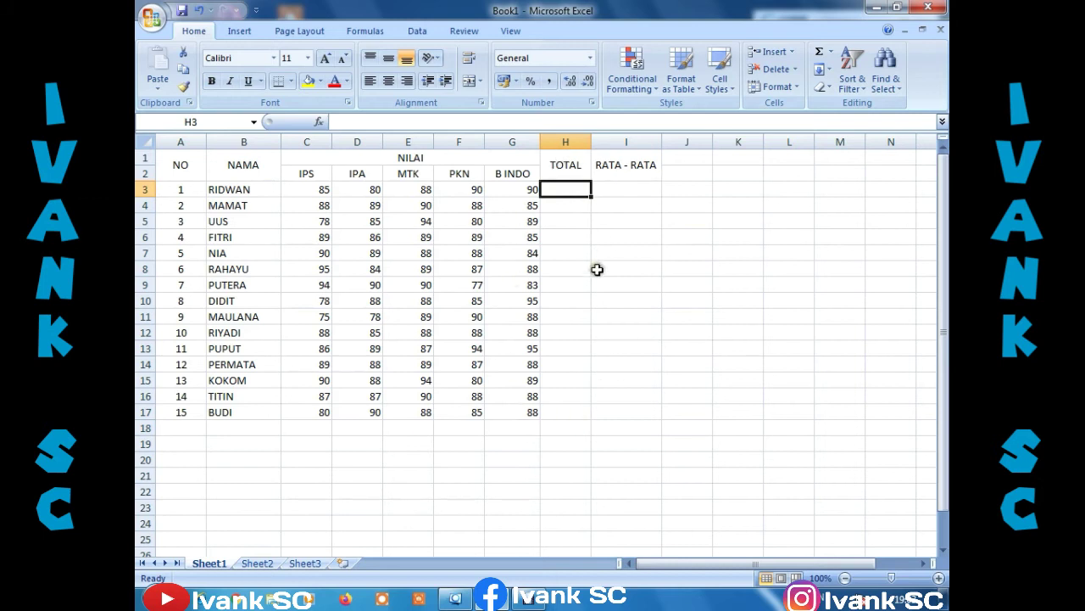
# Calculate the first student's TOTAL in H3 with the formula =SUM(C3:G3).
pyautogui.write('=')
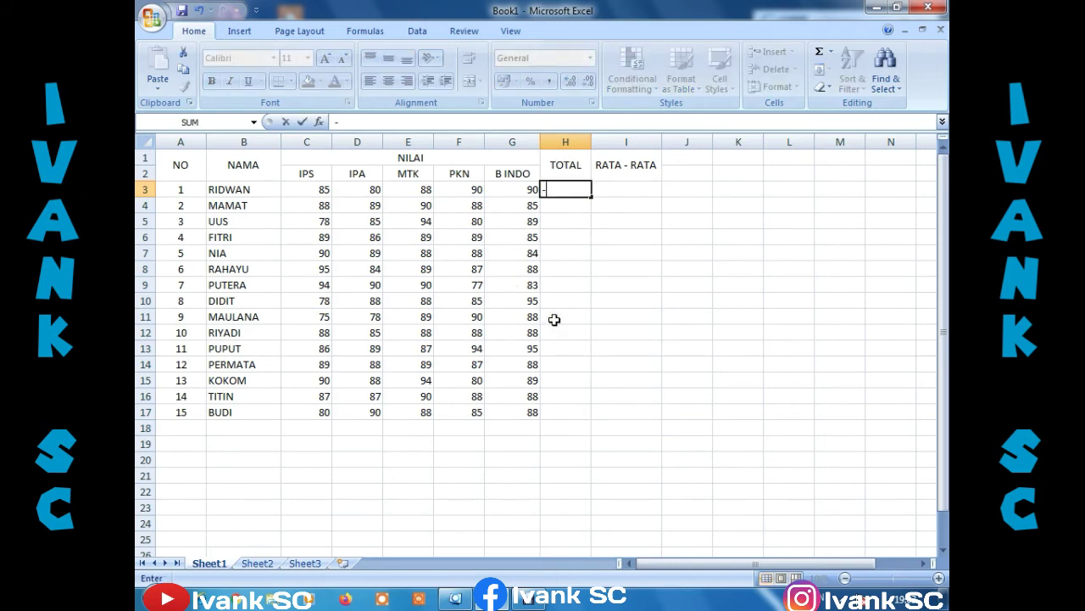
pyautogui.write('SUM')
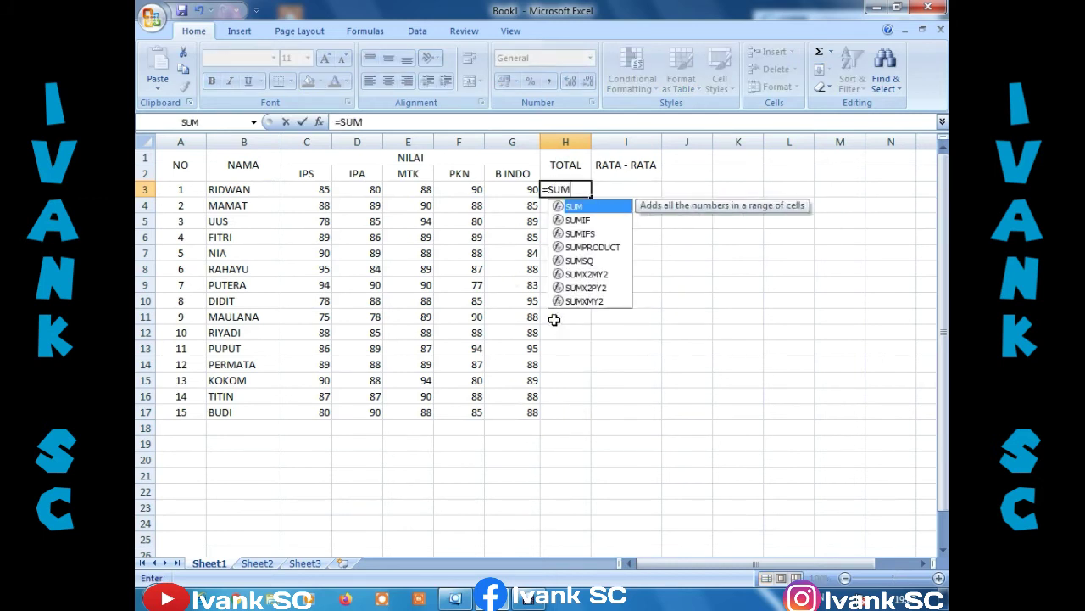
pyautogui.write('(')
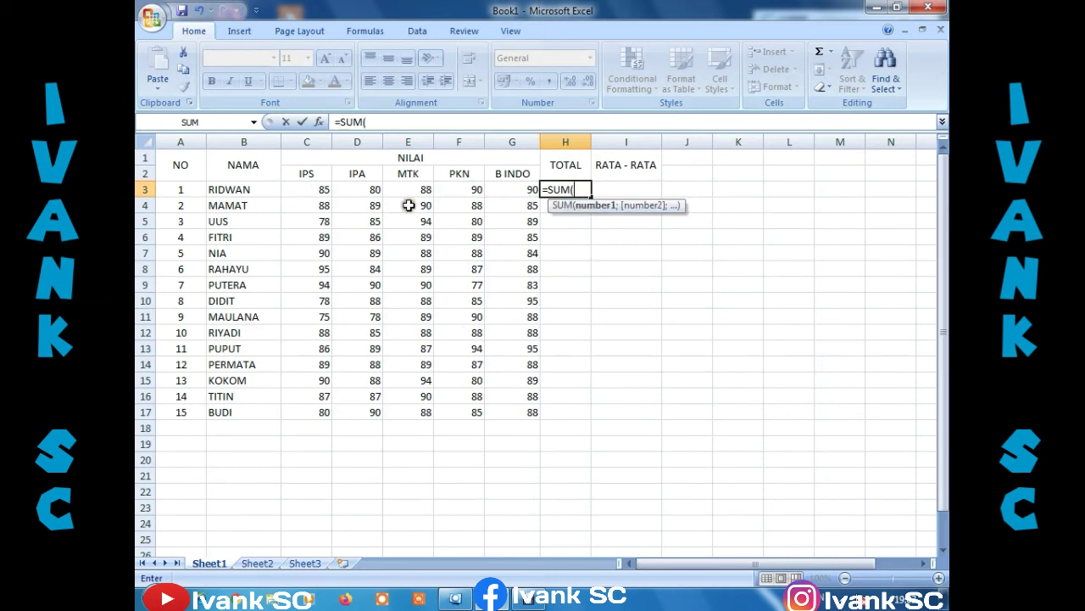
pyautogui.moveTo(310, 191); pyautogui.dragTo(501, 191)
pyautogui.write(')')
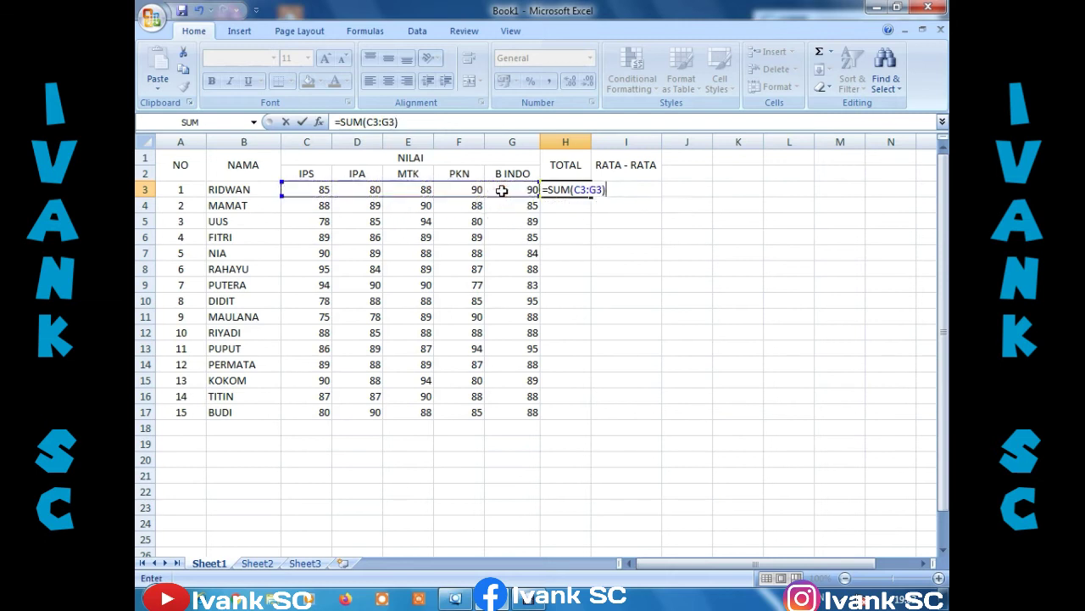
pyautogui.press('Return')
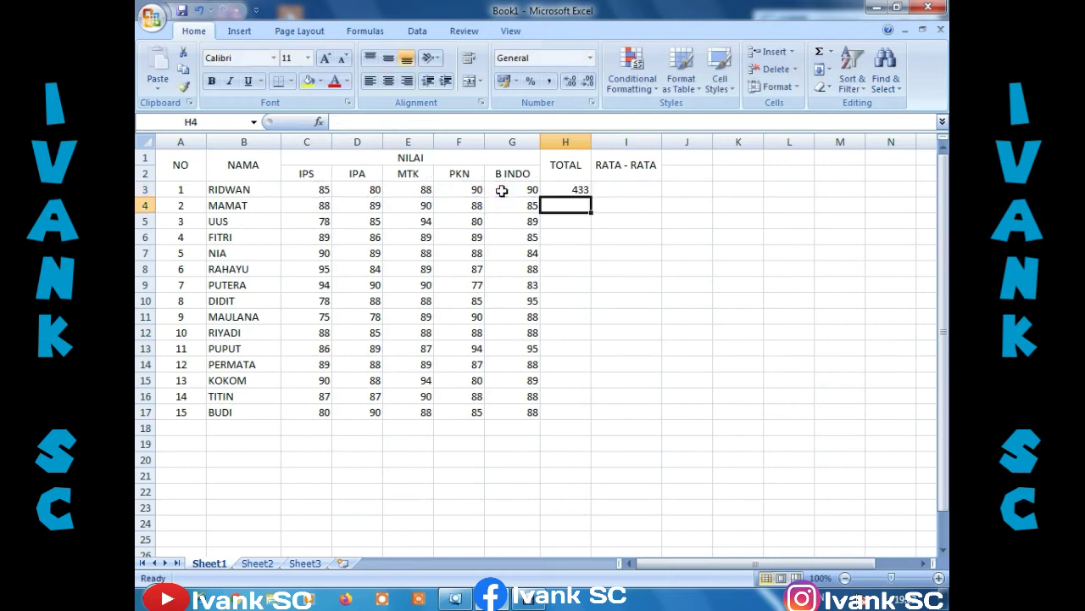
# Copy the SUM formula from H3 down the TOTAL column to H17 for all 15 students.
pyautogui.click(573, 188)
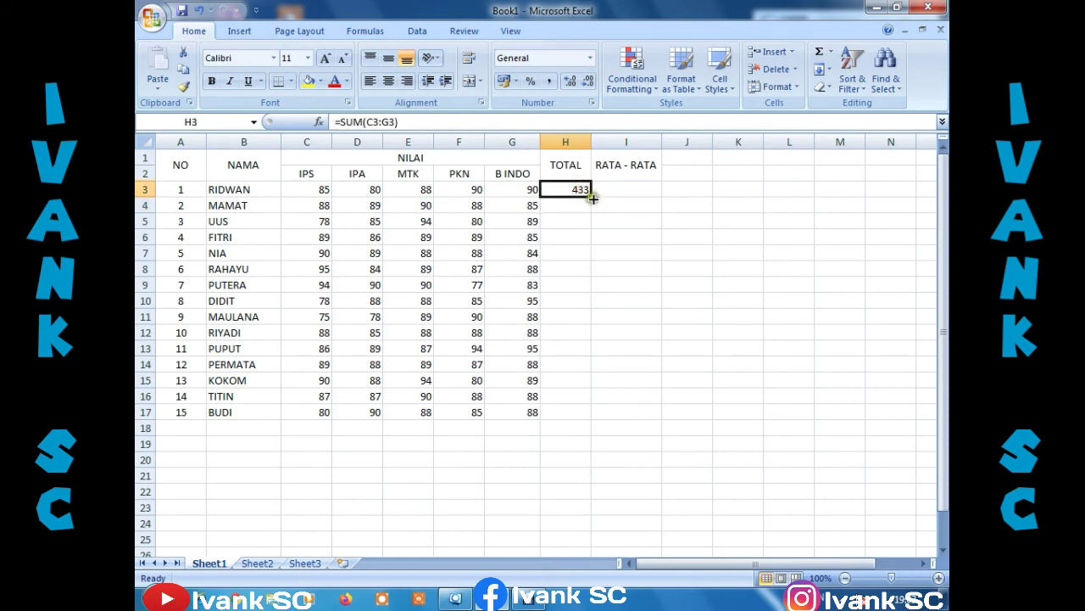
pyautogui.moveTo(590, 198); pyautogui.dragTo(588, 416)
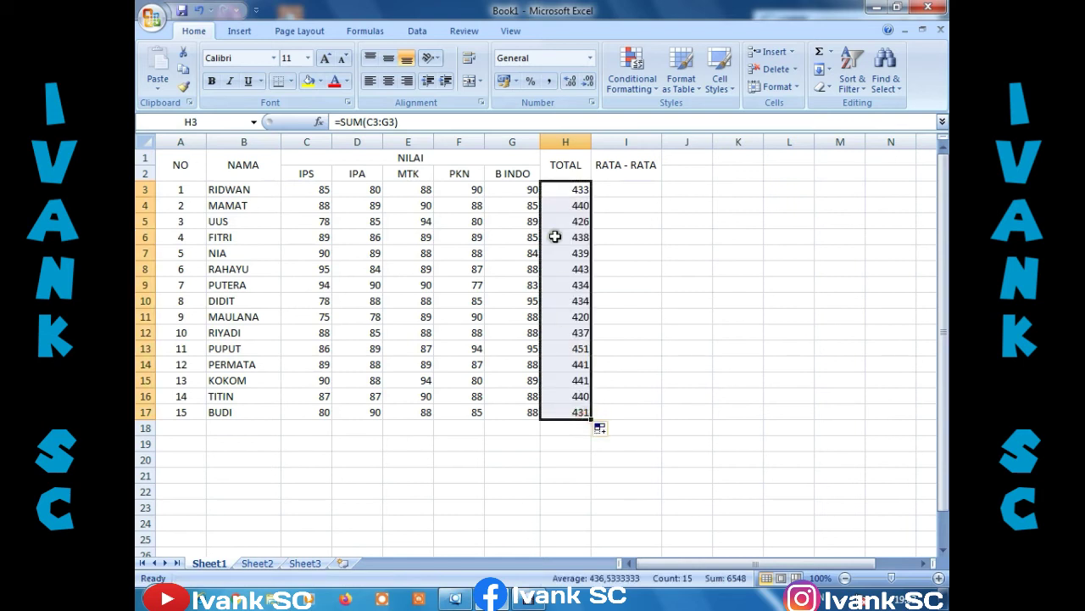
pyautogui.click(577, 455)
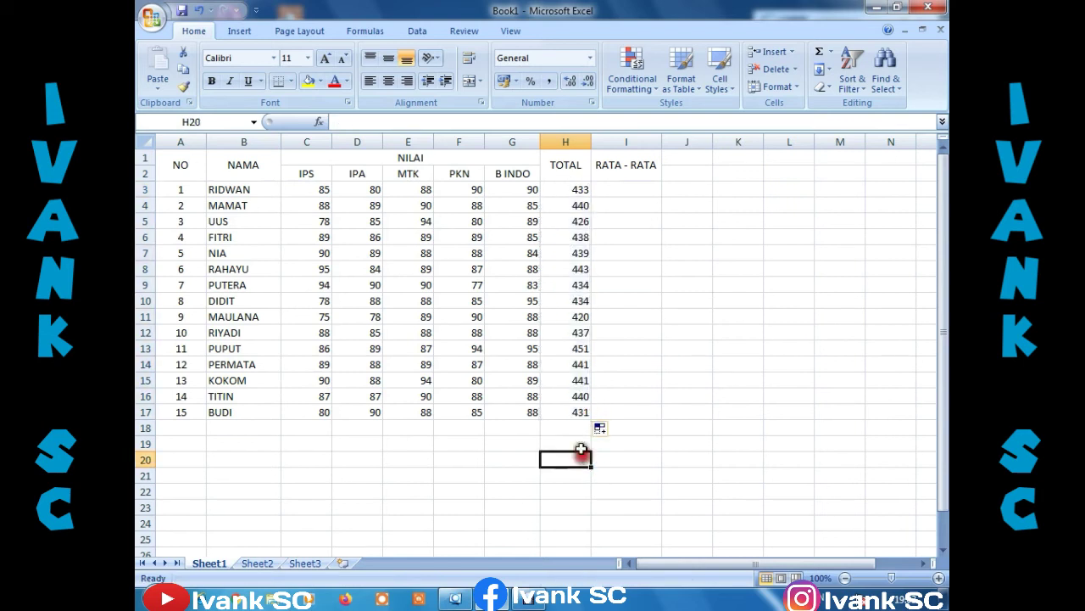
pyautogui.click(570, 189)
pyautogui.click(574, 221)
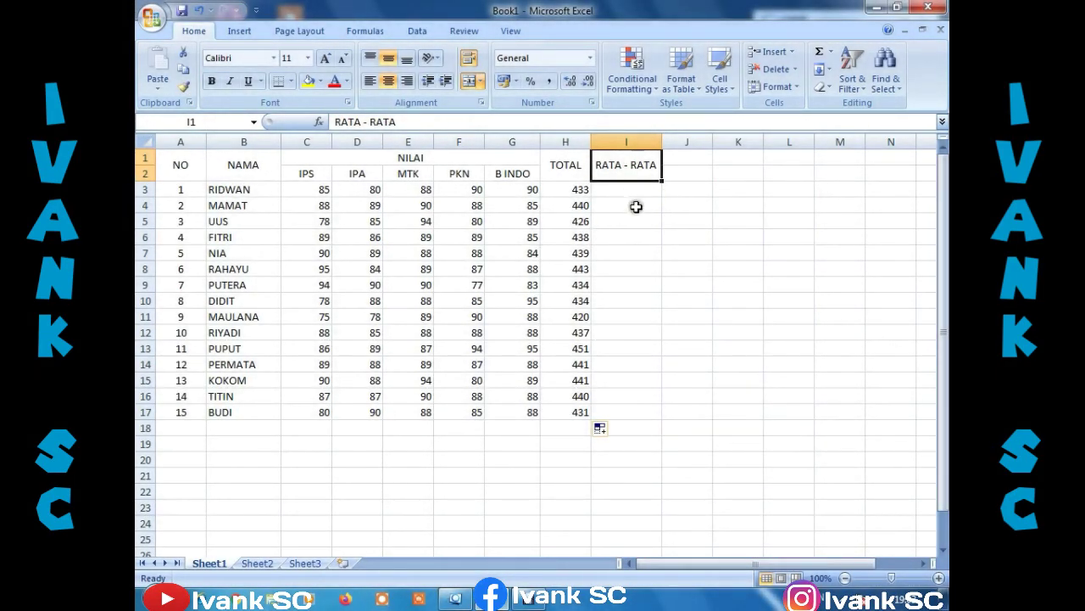
# Calculate the first student's RATA - RATA in I3 with the formula =AVERAGE(C3;D3;E3;F3;G3).
pyautogui.click(632, 192)
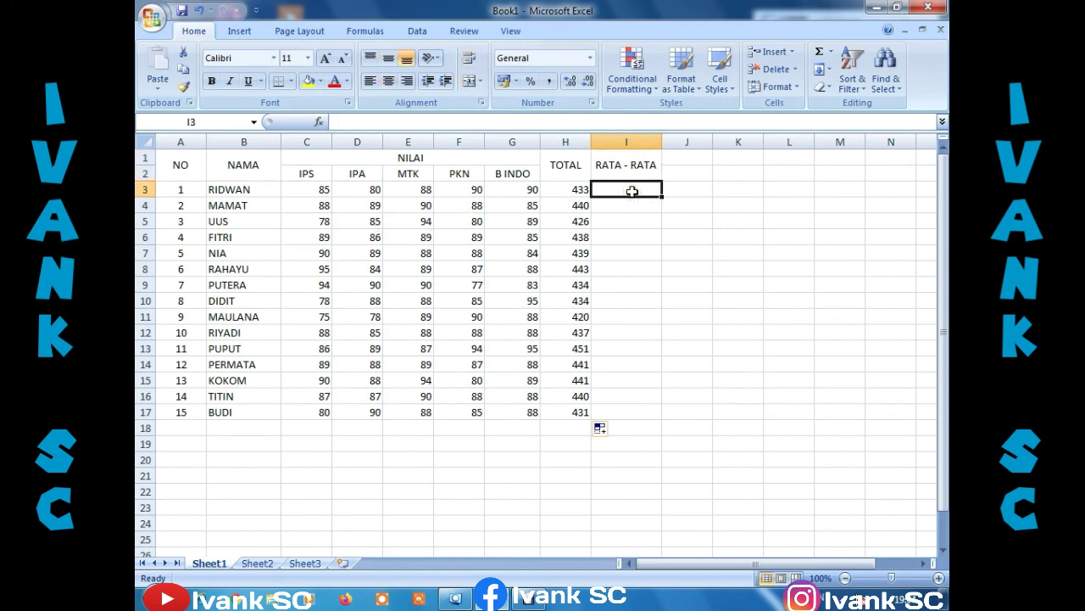
pyautogui.write('=AVE')
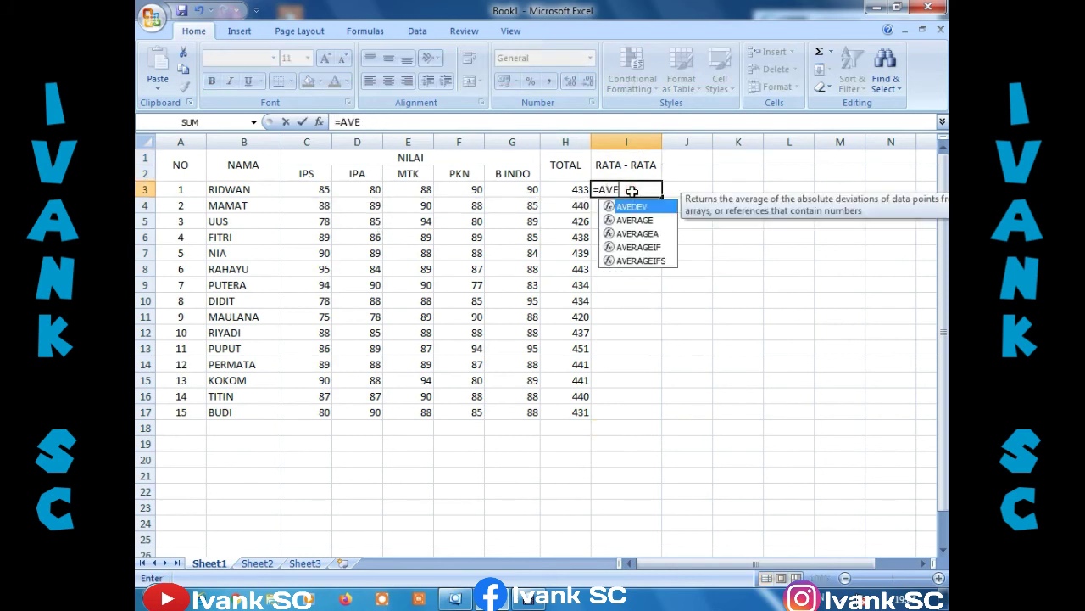
pyautogui.write('RAGE')
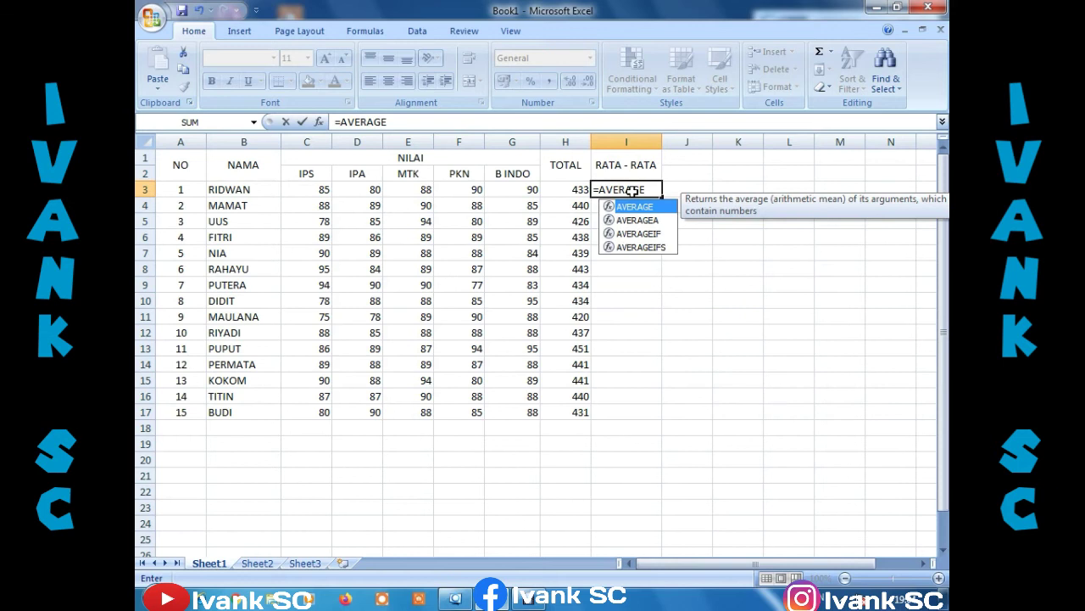
pyautogui.write('(')
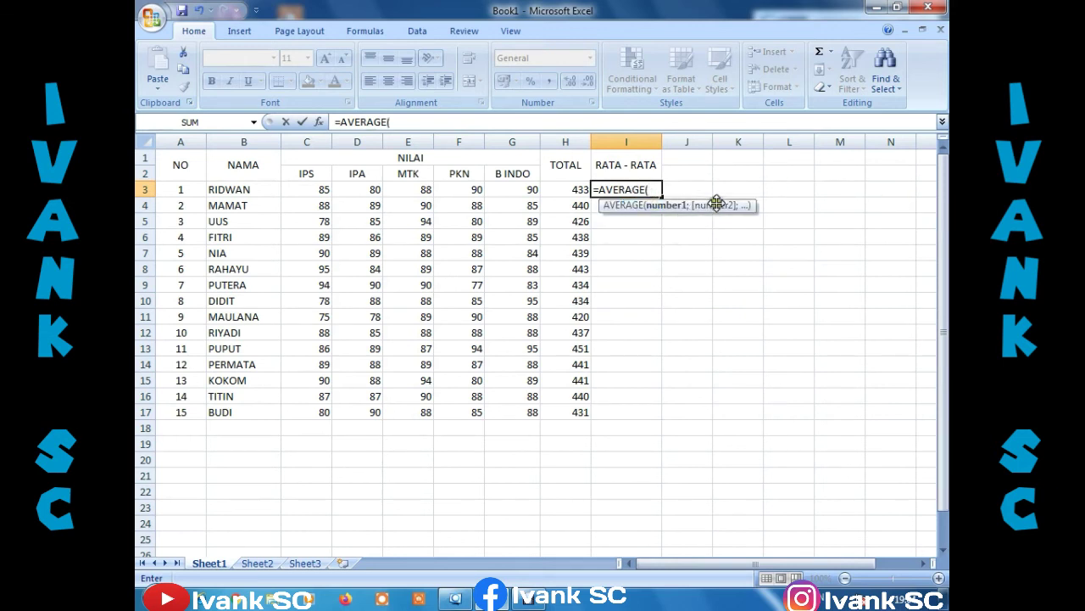
pyautogui.click(321, 191)
pyautogui.write(';')
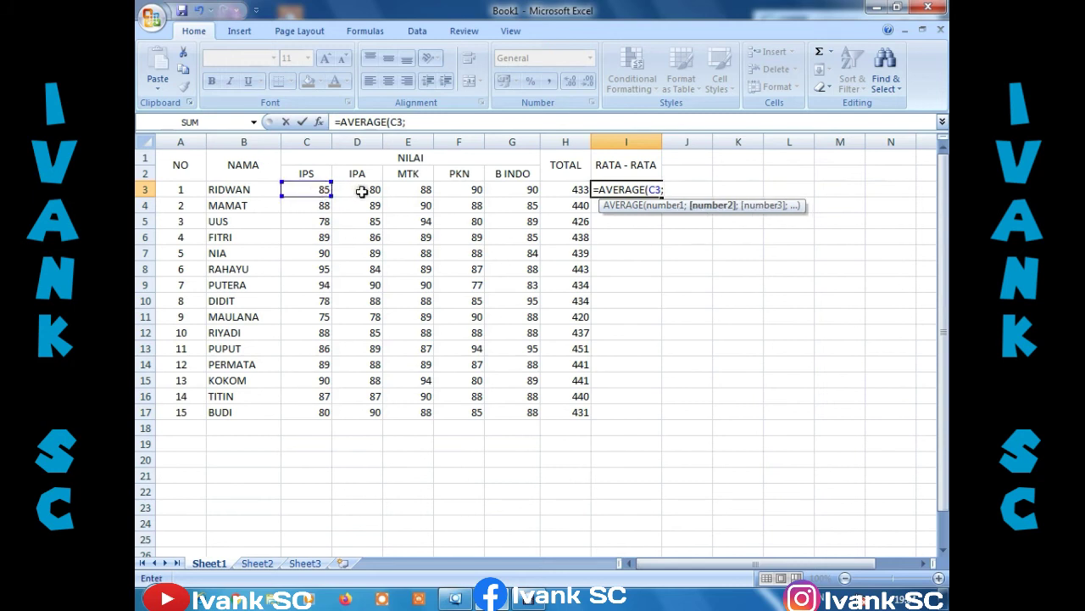
pyautogui.click(361, 191)
pyautogui.write(';')
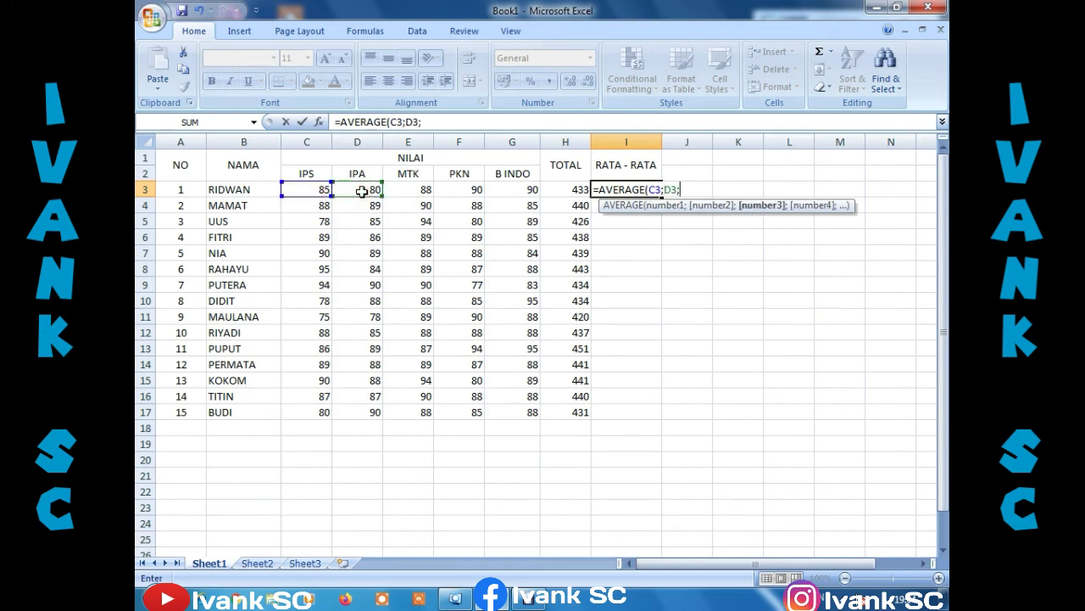
pyautogui.click(405, 189)
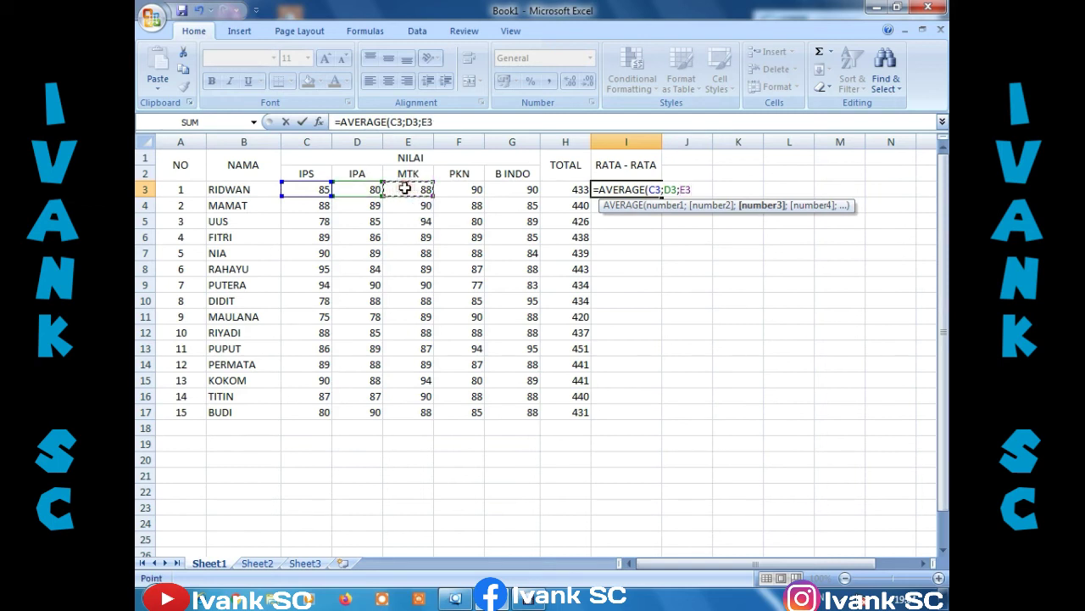
pyautogui.write(';')
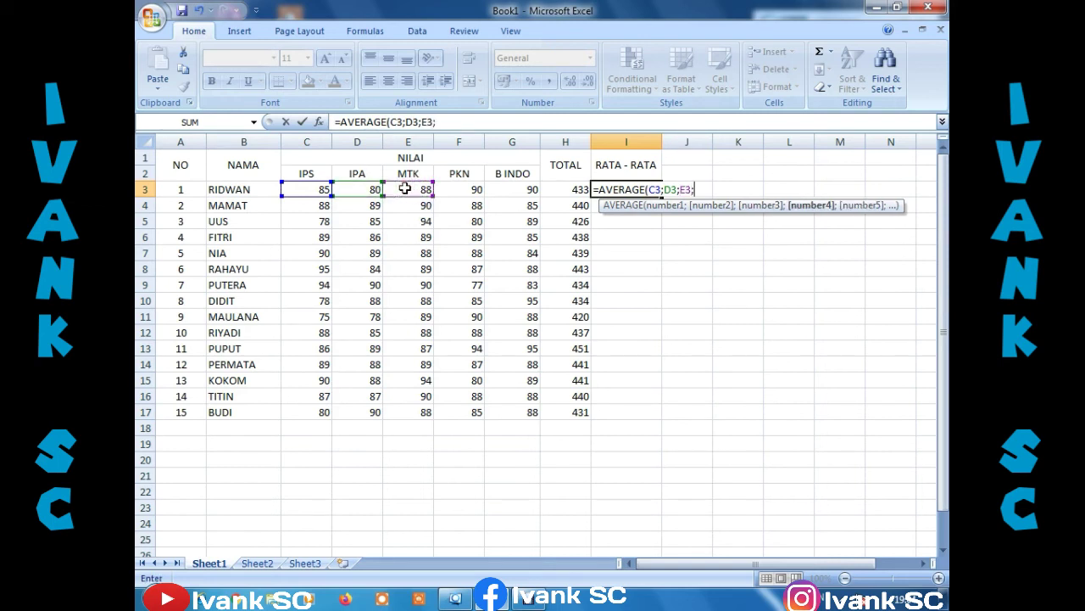
pyautogui.click(461, 189)
pyautogui.write(';')
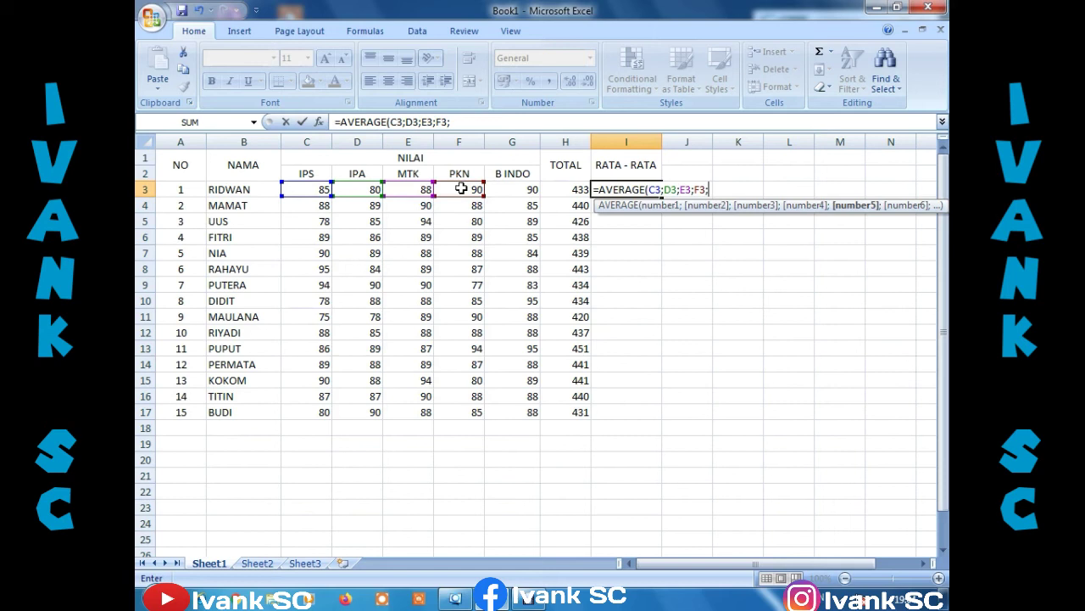
pyautogui.click(514, 189)
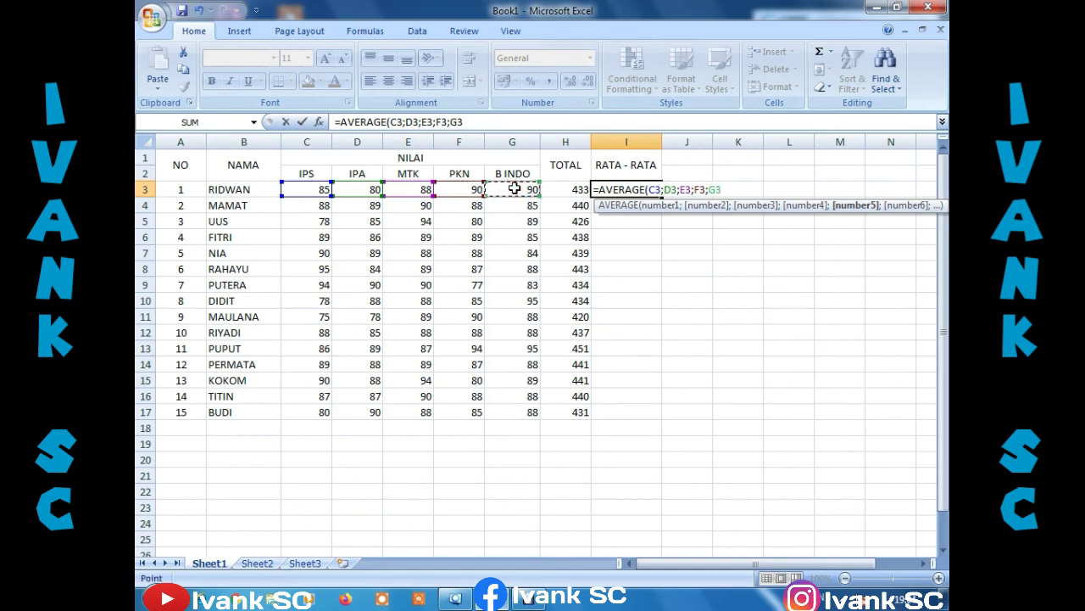
pyautogui.write(')')
pyautogui.press('Return')
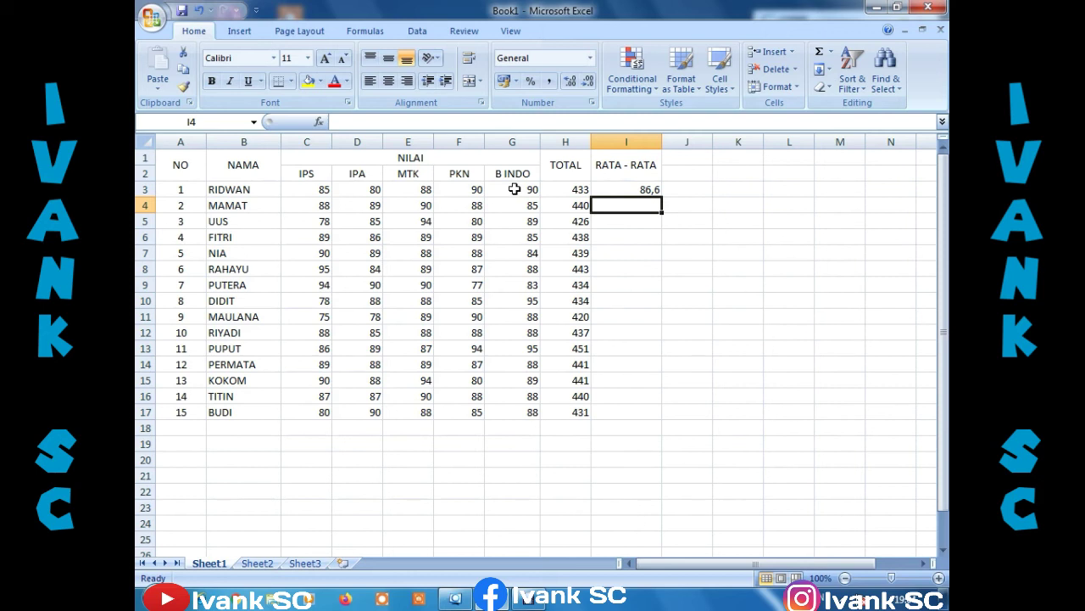
# Copy the AVERAGE formula from I3 down the RATA - RATA column to I17.
pyautogui.click(628, 189)
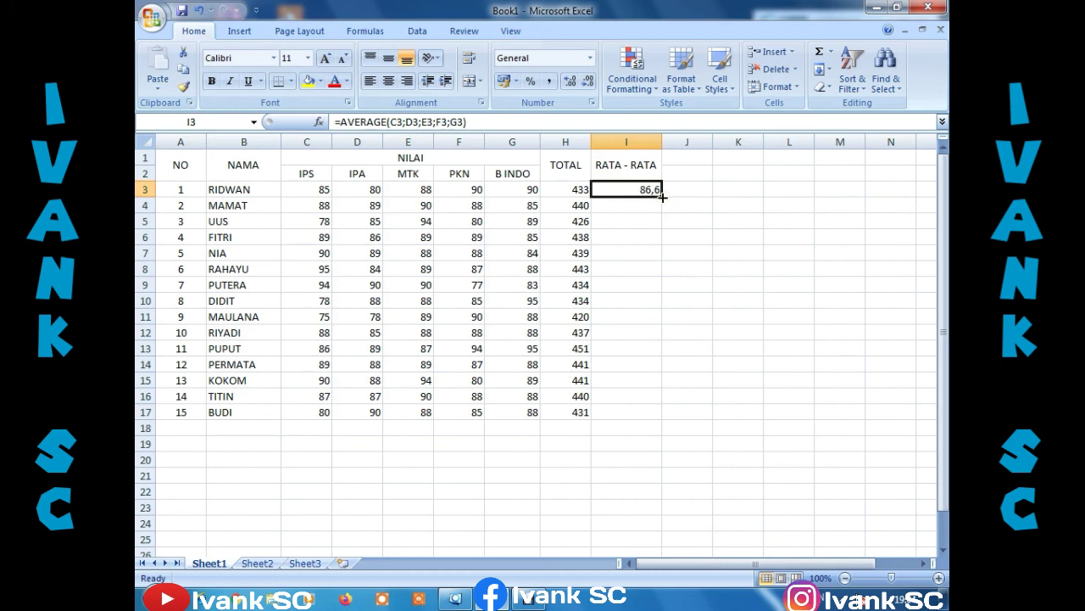
pyautogui.moveTo(663, 196); pyautogui.dragTo(650, 414)
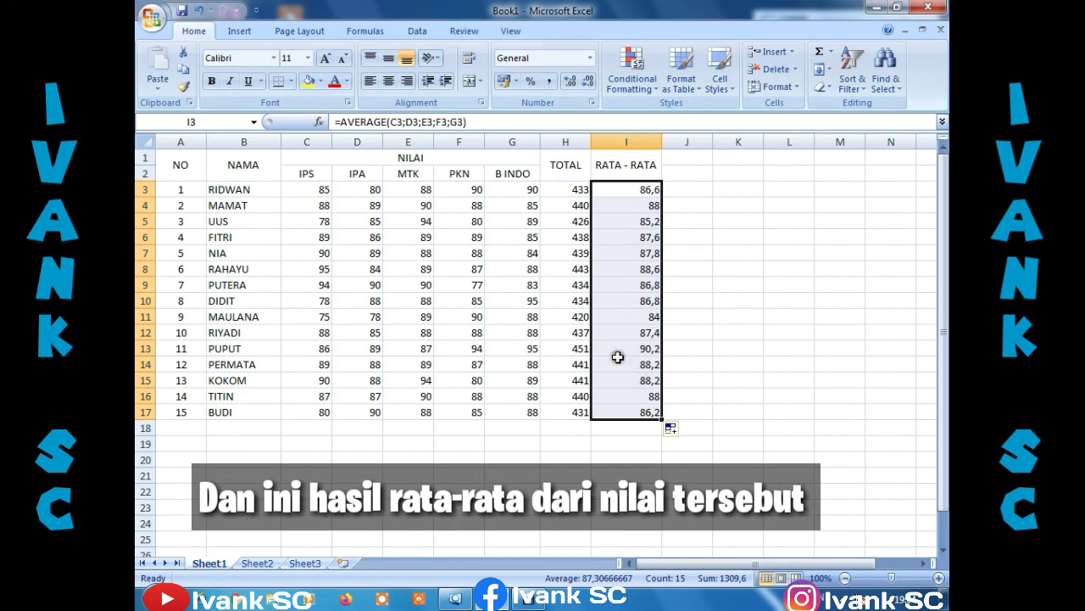
pyautogui.click(676, 250)
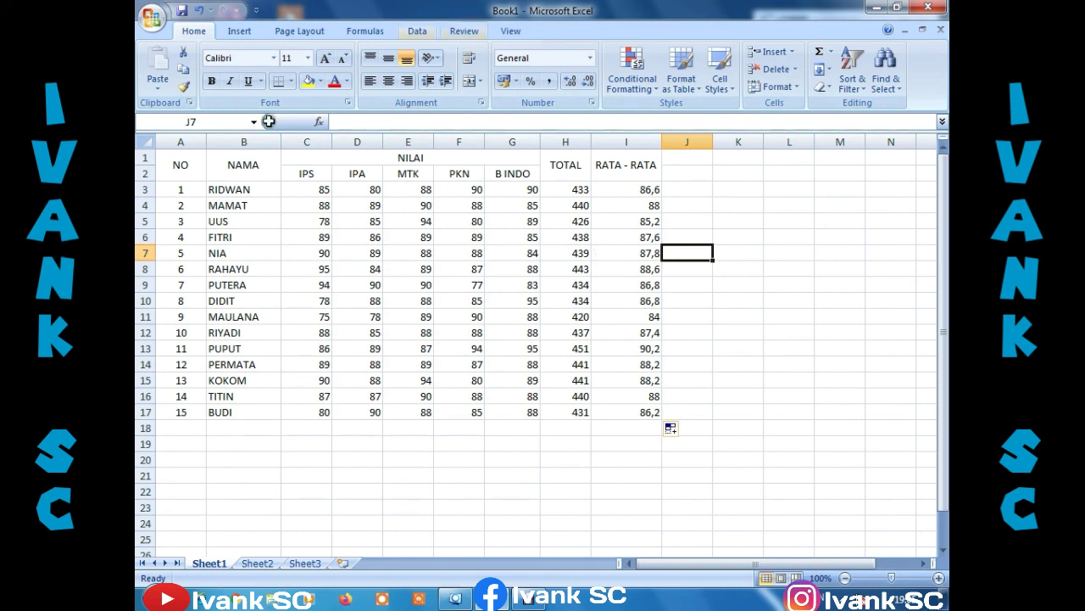
# Center the scores, totals and averages in C3:I17 horizontally and make the table headings in rows 1 and 2 bold.
pyautogui.moveTo(292, 189); pyautogui.dragTo(653, 413)
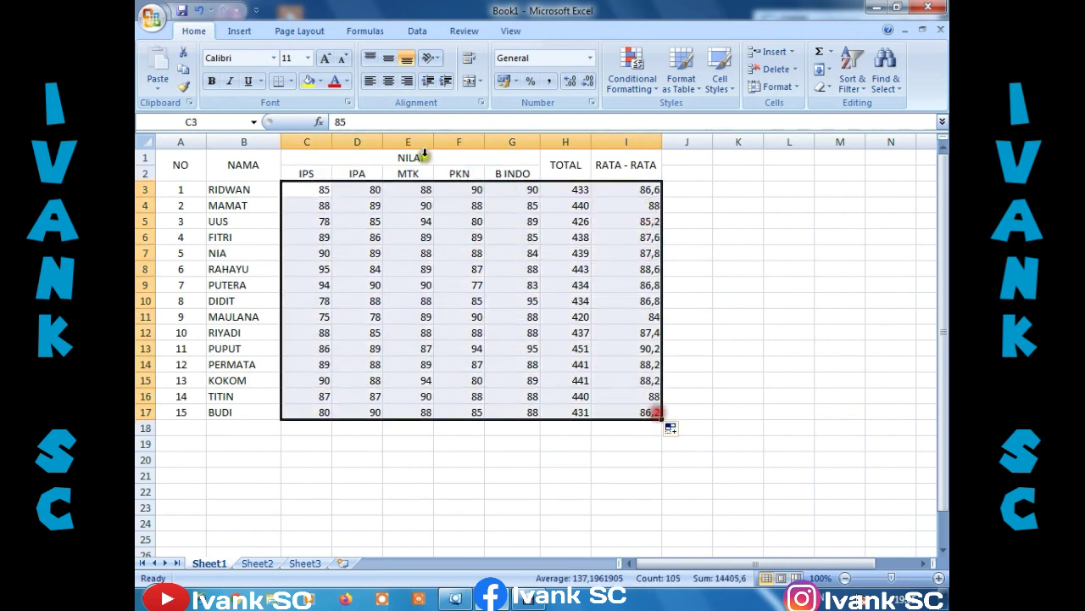
pyautogui.click(388, 81)
pyautogui.click(700, 290)
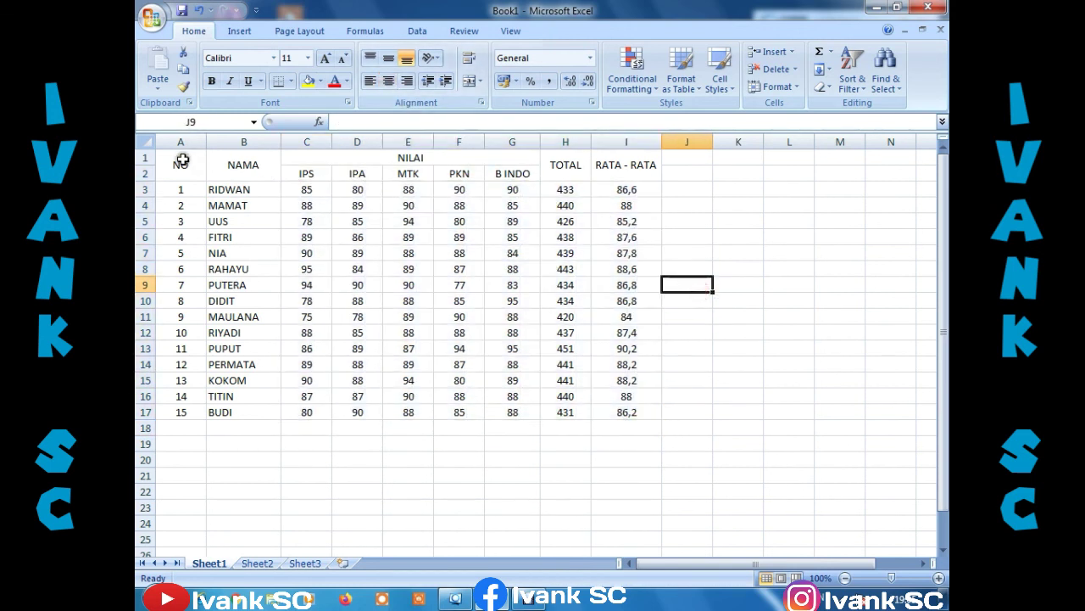
pyautogui.moveTo(182, 161); pyautogui.dragTo(607, 164)
pyautogui.click(244, 221)
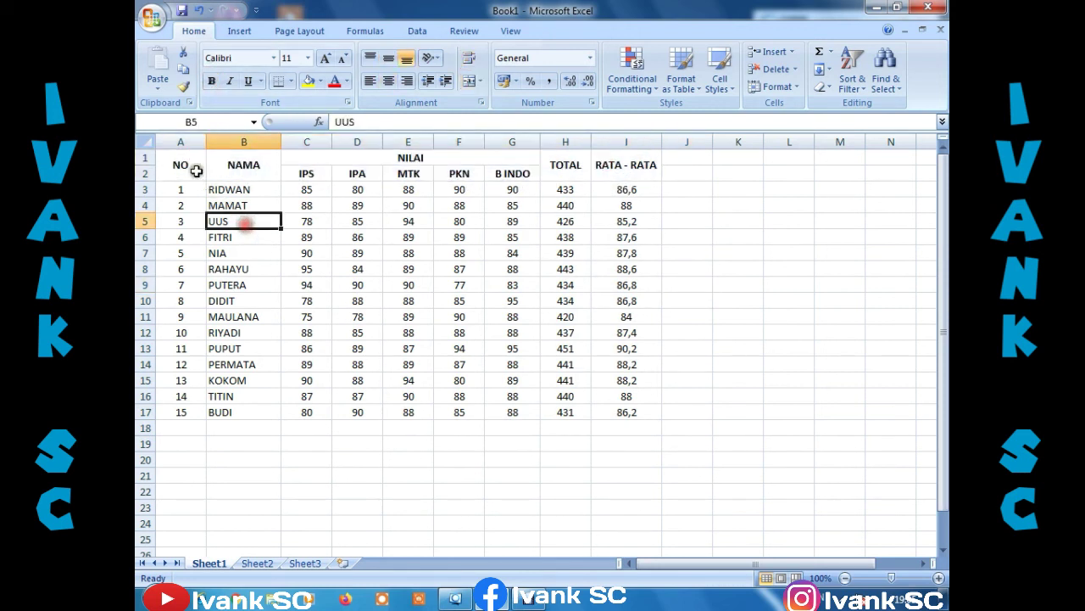
# Apply All Borders to the whole grade table, A1:I17.
pyautogui.click(187, 164)
pyautogui.moveTo(187, 164); pyautogui.dragTo(618, 412)
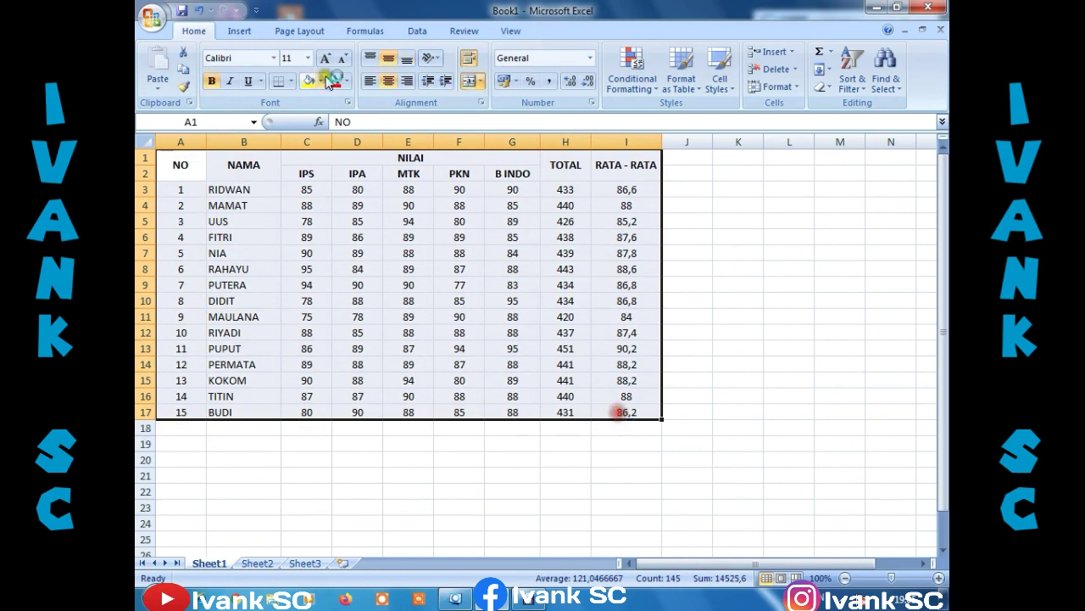
pyautogui.click(290, 81)
pyautogui.click(310, 212)
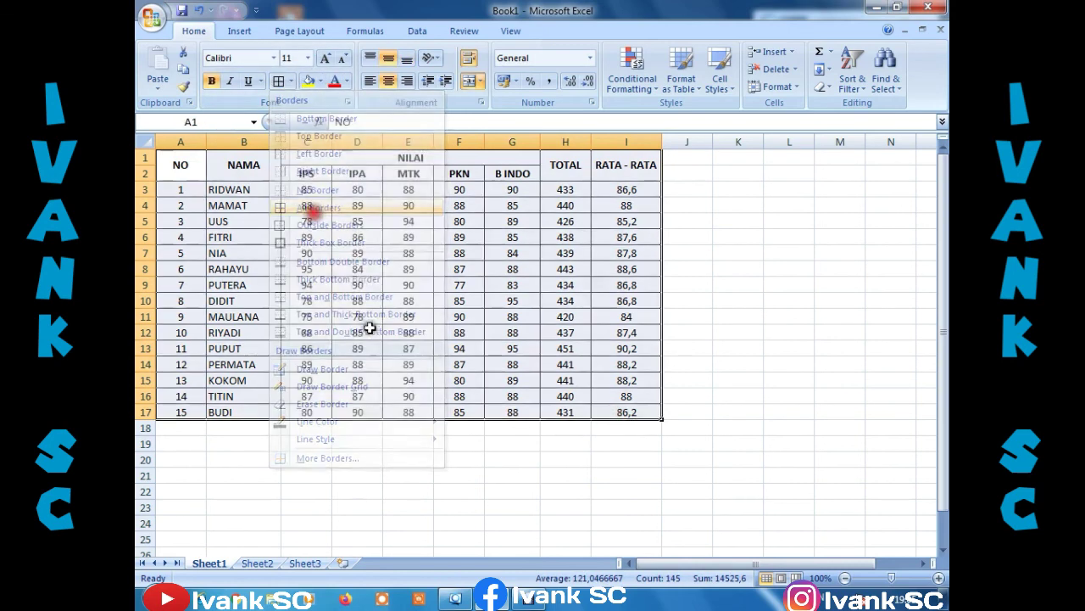
pyautogui.click(195, 412)
# Fill the NO and NAMA columns (A1:B17) with yellow and the NILAI columns (C1:G17) with red.
pyautogui.moveTo(174, 177); pyautogui.dragTo(270, 413)
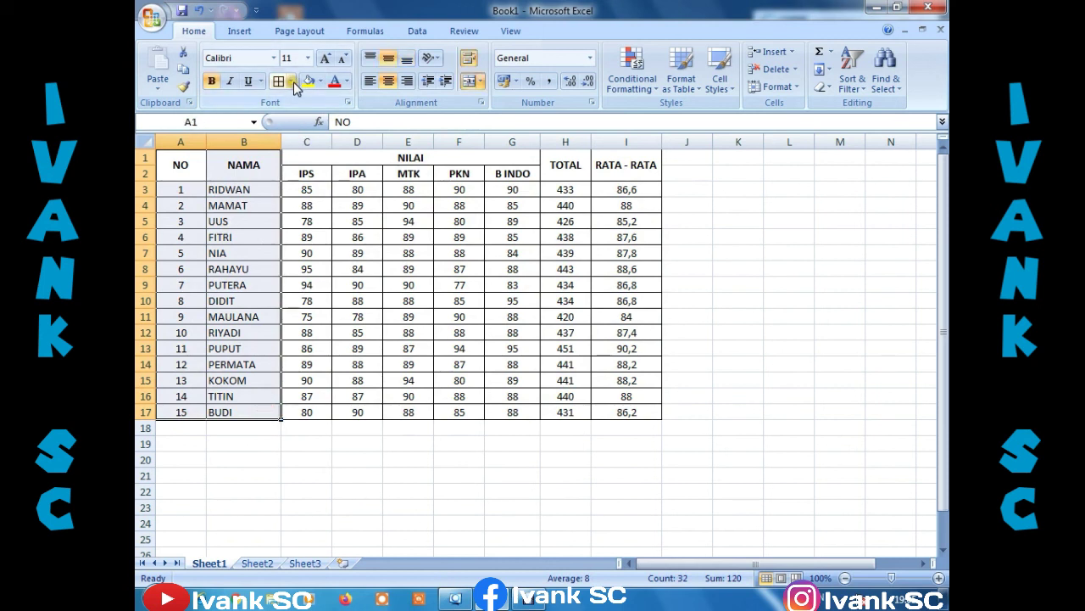
pyautogui.click(309, 80)
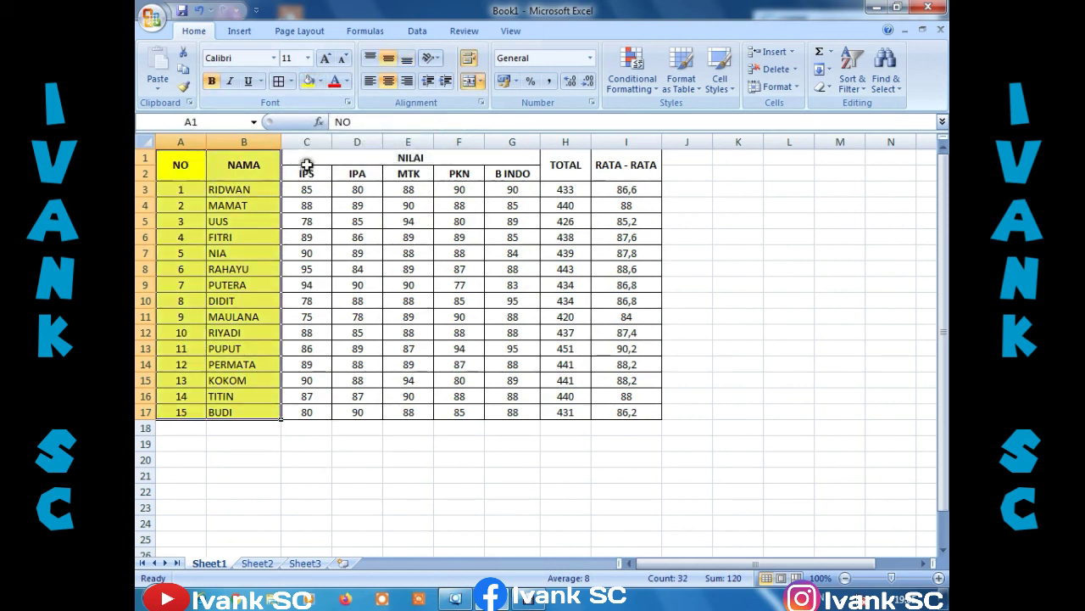
pyautogui.moveTo(305, 167); pyautogui.dragTo(473, 412)
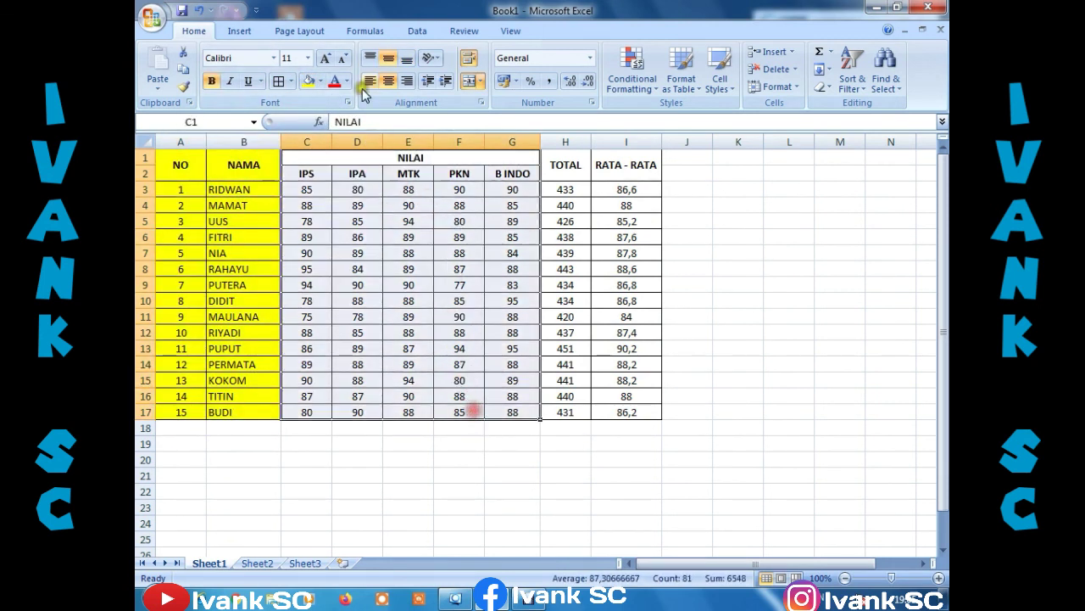
pyautogui.click(321, 81)
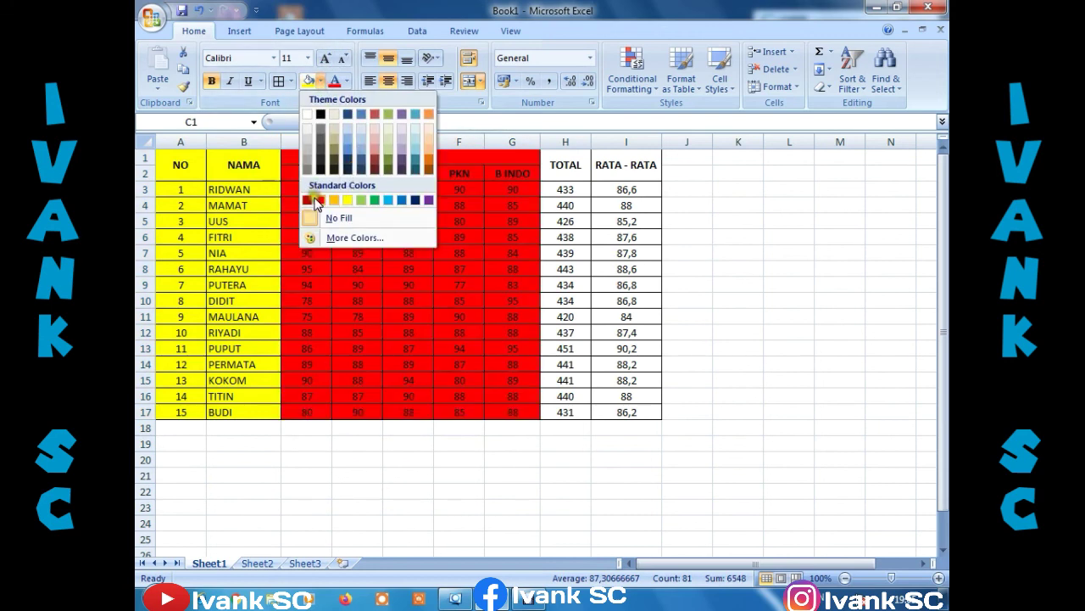
pyautogui.click(319, 200)
# Fill the TOTAL and RATA - RATA columns (H1:I17) with the standard light blue color.
pyautogui.moveTo(574, 169); pyautogui.dragTo(653, 420)
pyautogui.click(321, 83)
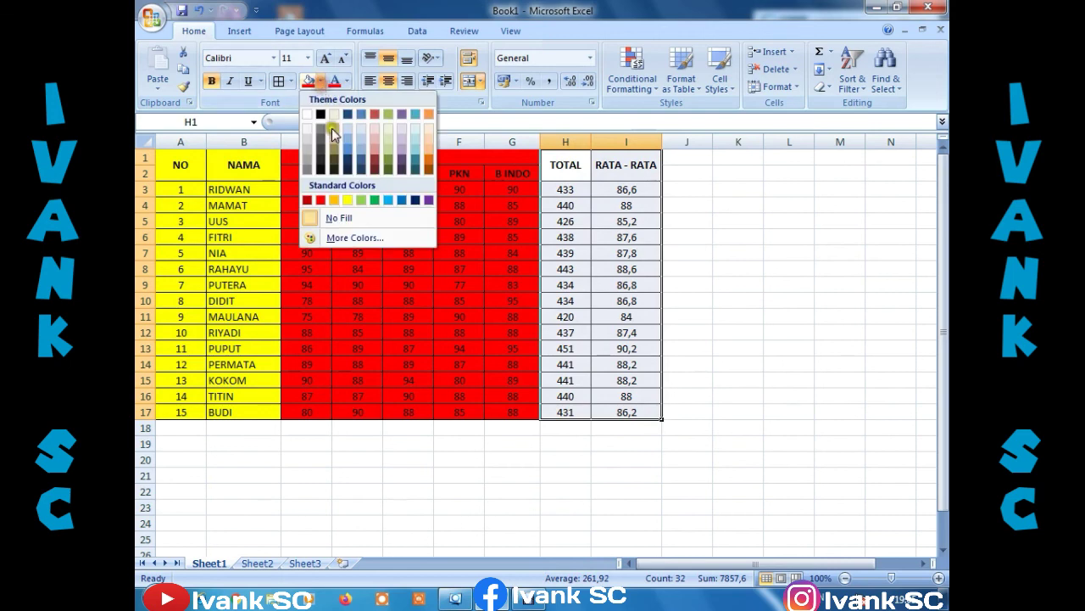
pyautogui.click(391, 200)
pyautogui.click(735, 245)
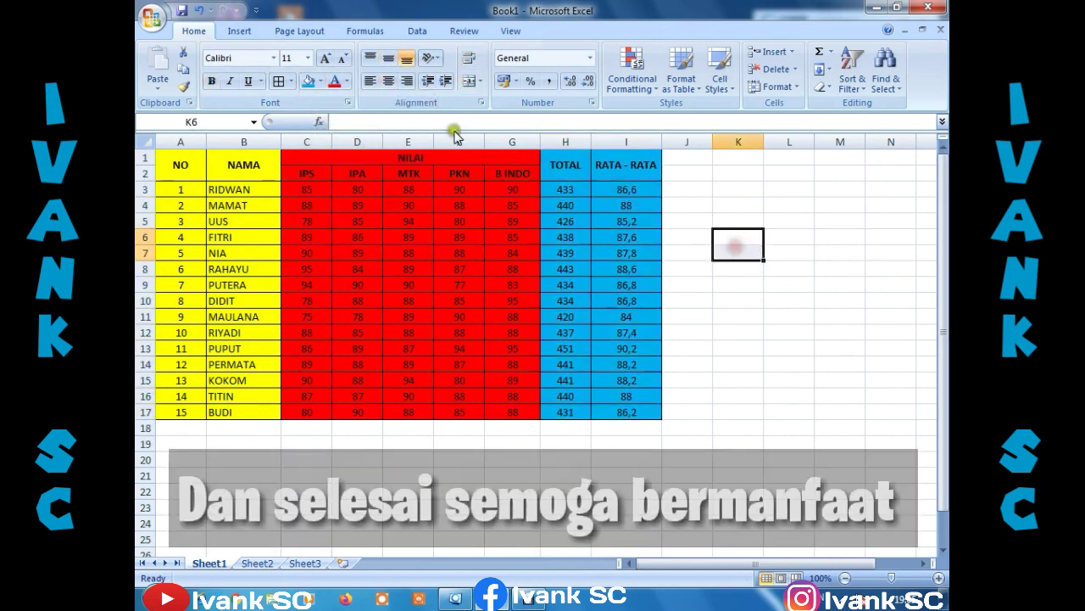